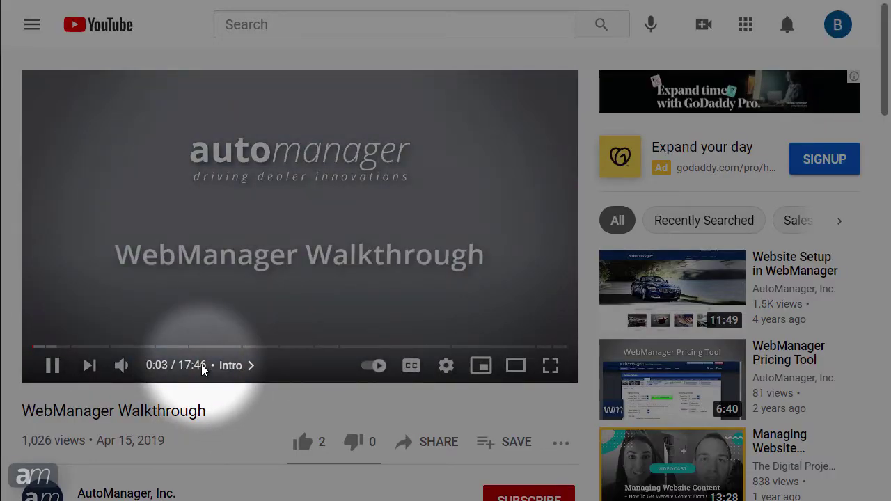
- Jump the WebManager walkthrough video through Adding Inventory to the Inventory Sections chapter at 5:08
left_click(232, 368)
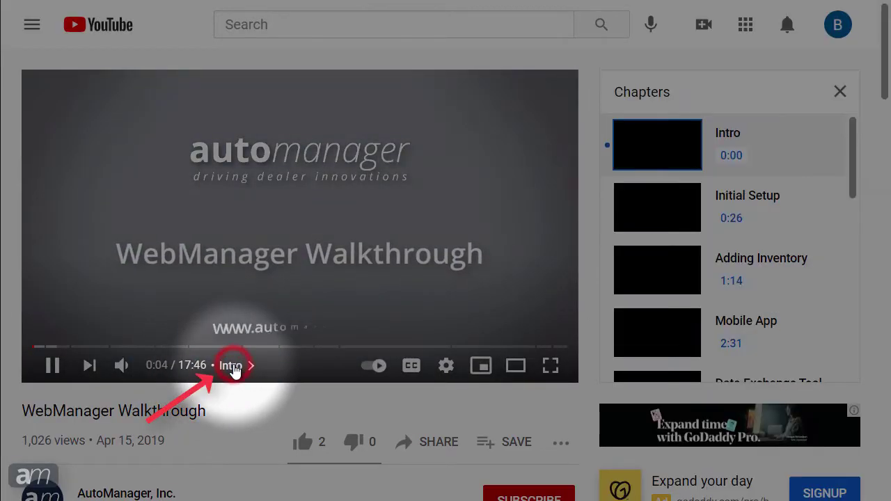
left_click(744, 264)
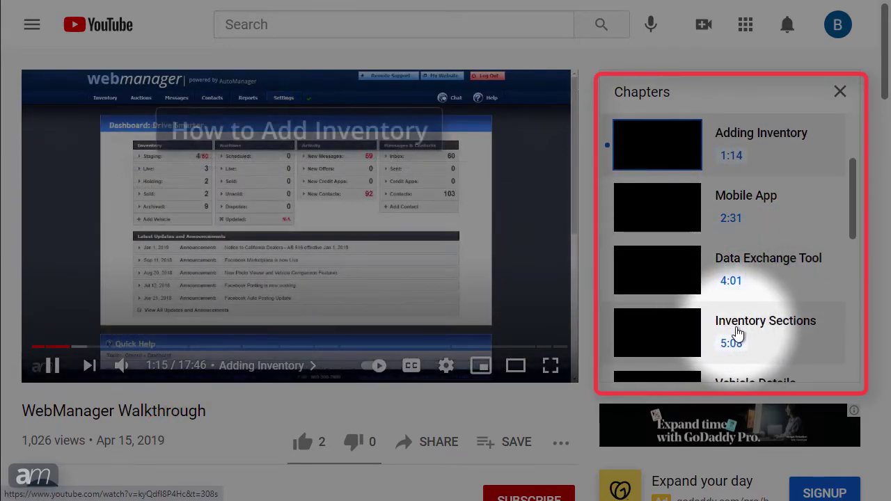
left_click(736, 332)
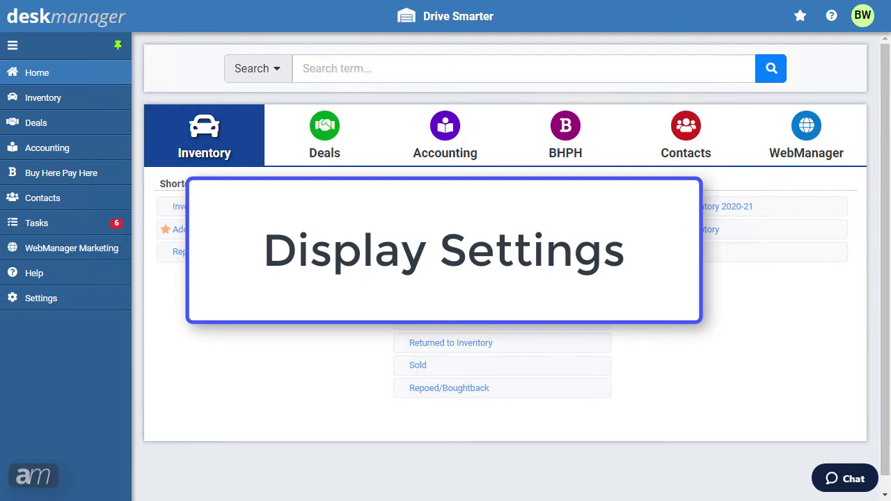
- In Display & Interface Settings, preview the Bluesy, Oceanic and Royal themes, then choose Custom
left_click(864, 18)
left_click(822, 117)
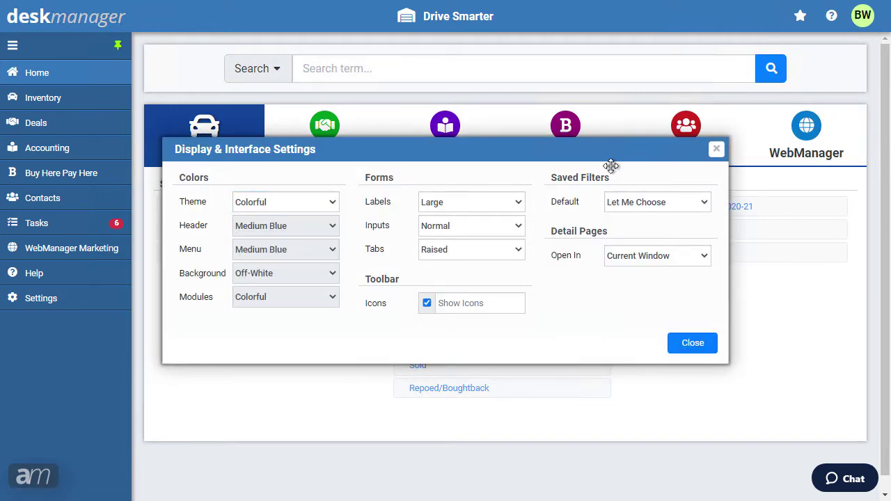
left_click_drag(613, 171, 661, 288)
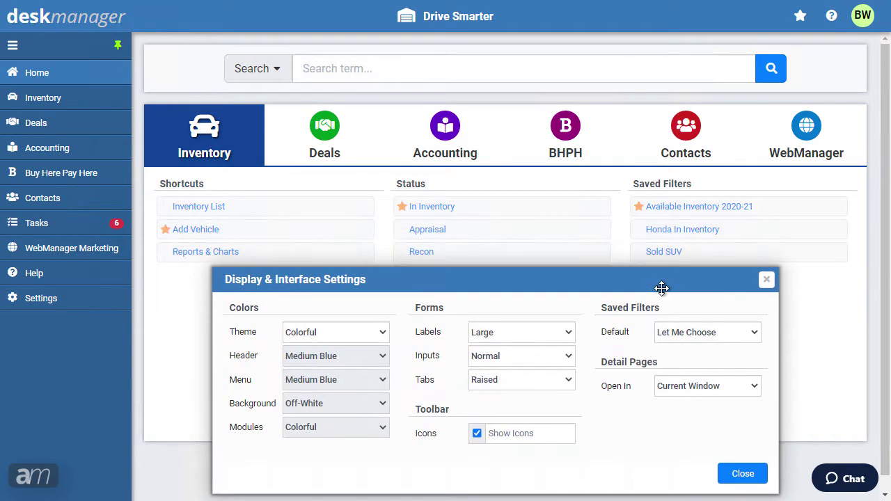
left_click(376, 334)
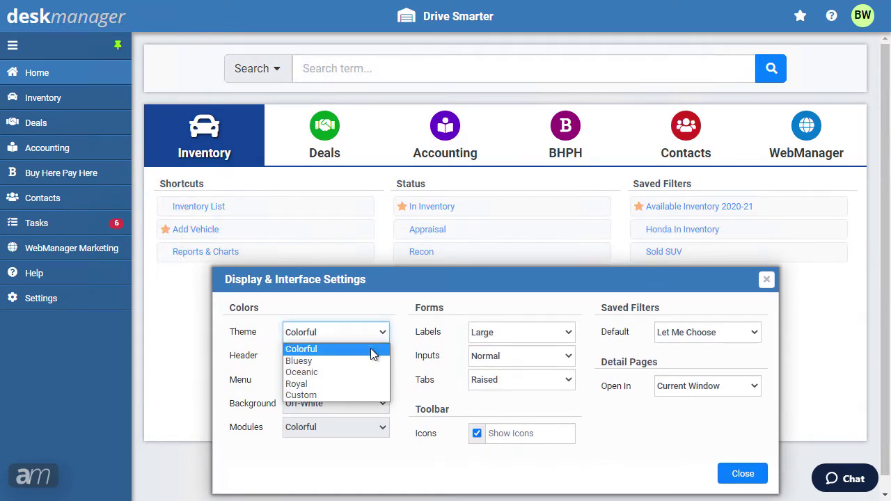
left_click(371, 362)
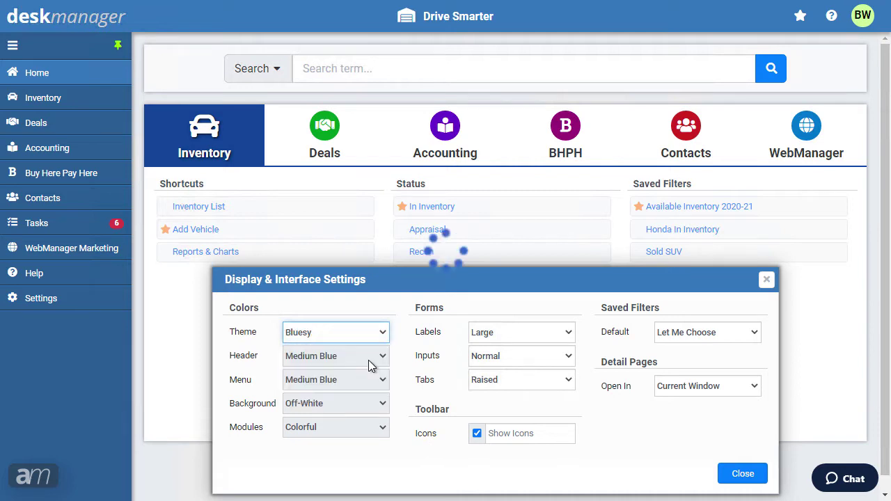
left_click(371, 333)
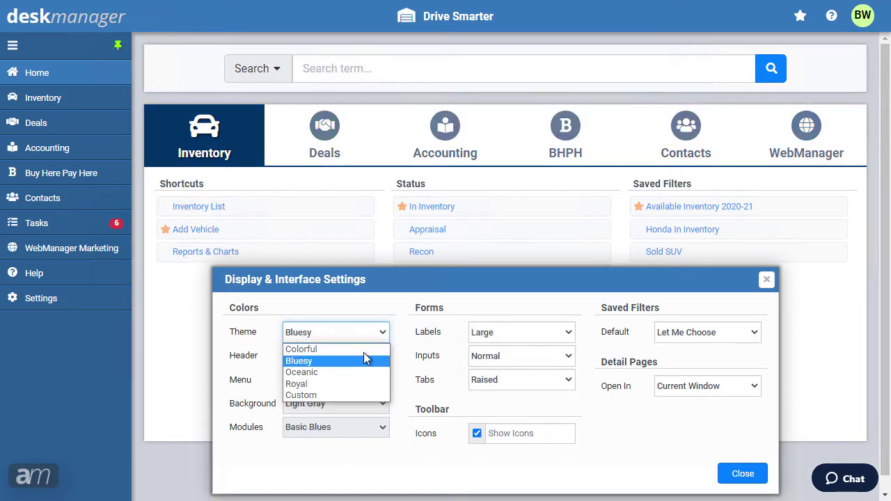
left_click(360, 382)
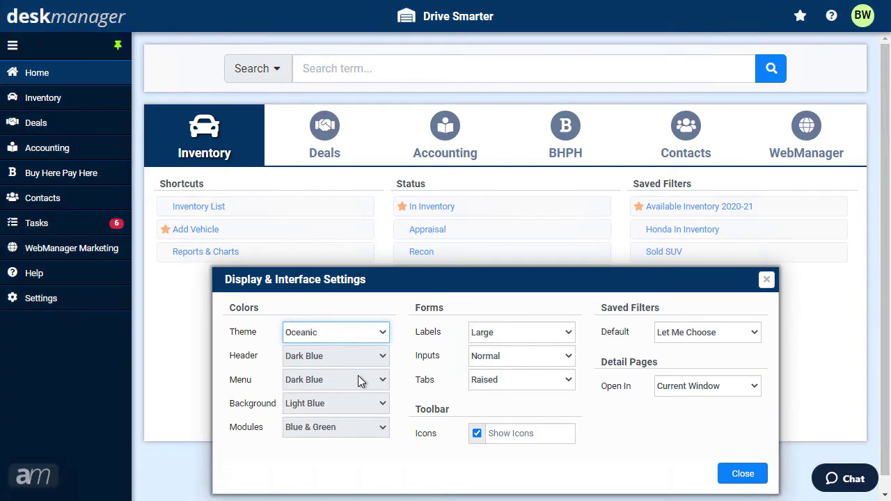
left_click(368, 338)
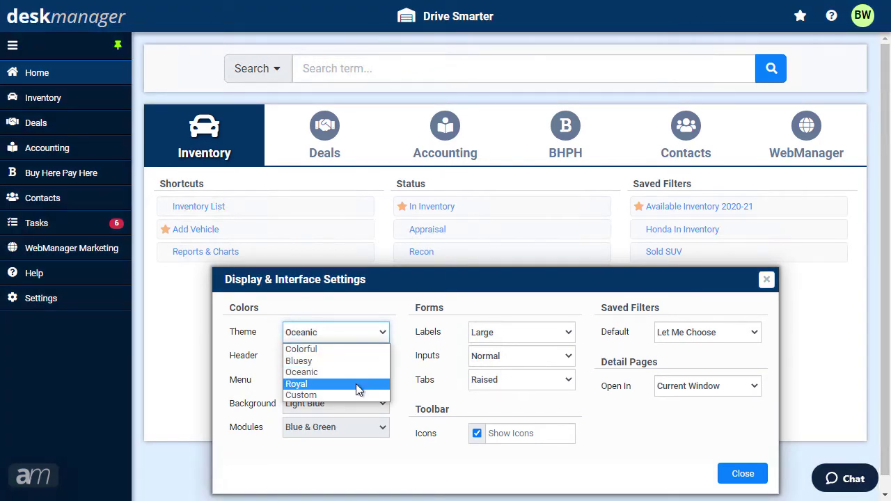
left_click(356, 384)
left_click(369, 335)
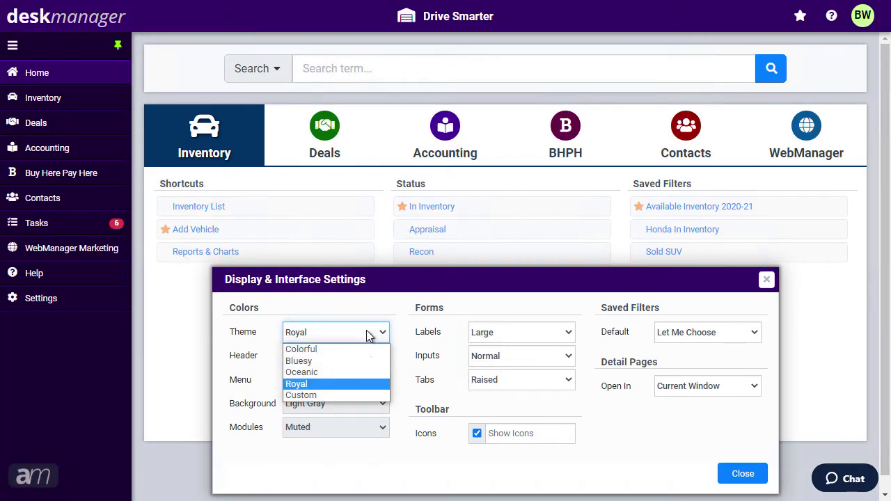
left_click(349, 395)
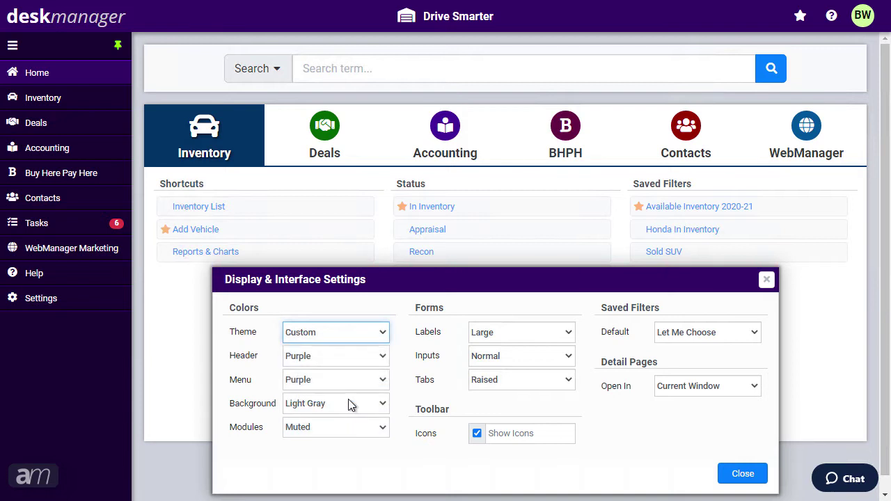
- Set the custom colours: Medium Blue header, Dark Blue menu and background, Blue & Green modules
left_click(348, 355)
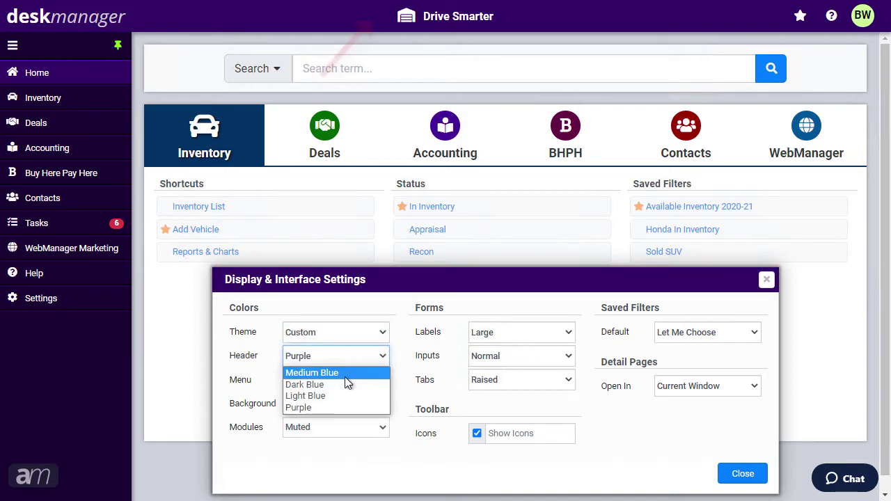
left_click(344, 373)
left_click(345, 381)
left_click(341, 408)
left_click(341, 404)
left_click(343, 374)
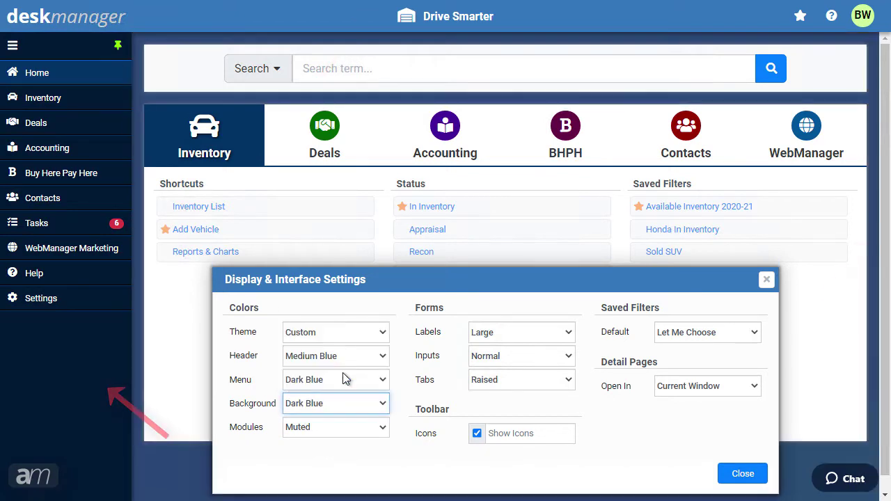
left_click(330, 425)
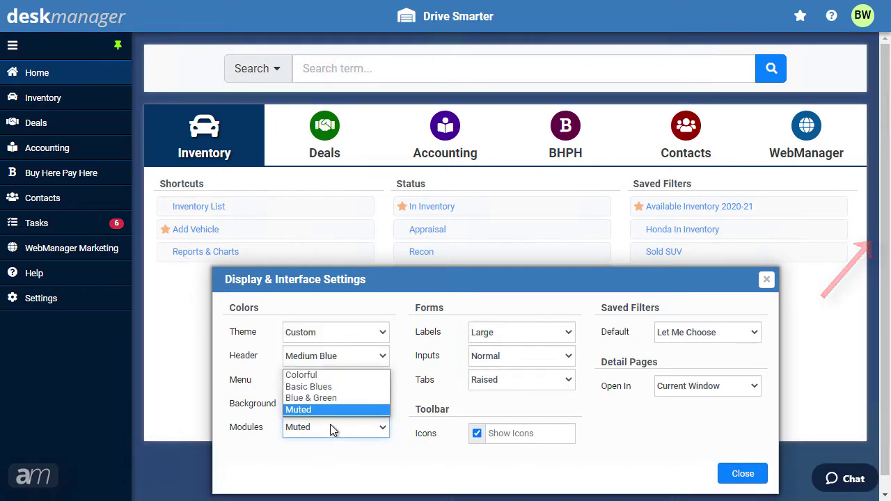
left_click(326, 399)
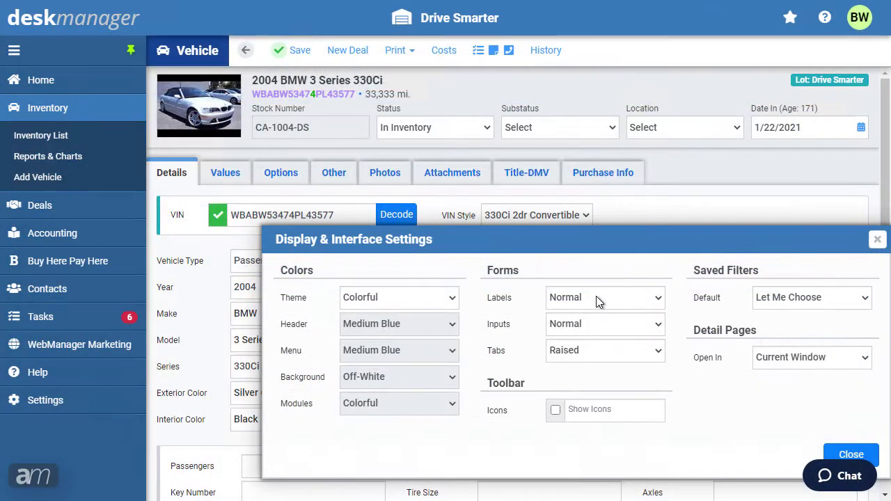
- Set Labels to Large, Inputs to Bold, Tabs to Flat, and tick Show Icons
left_click(596, 296)
left_click(594, 316)
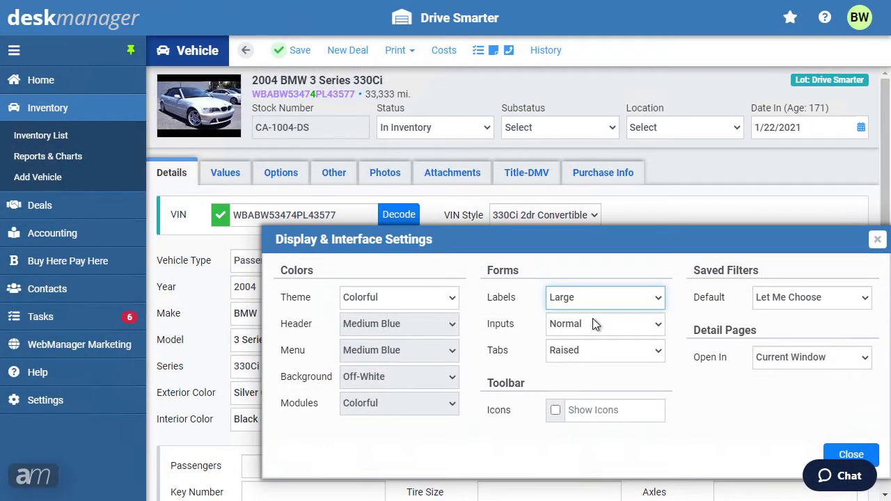
left_click(591, 324)
left_click(589, 355)
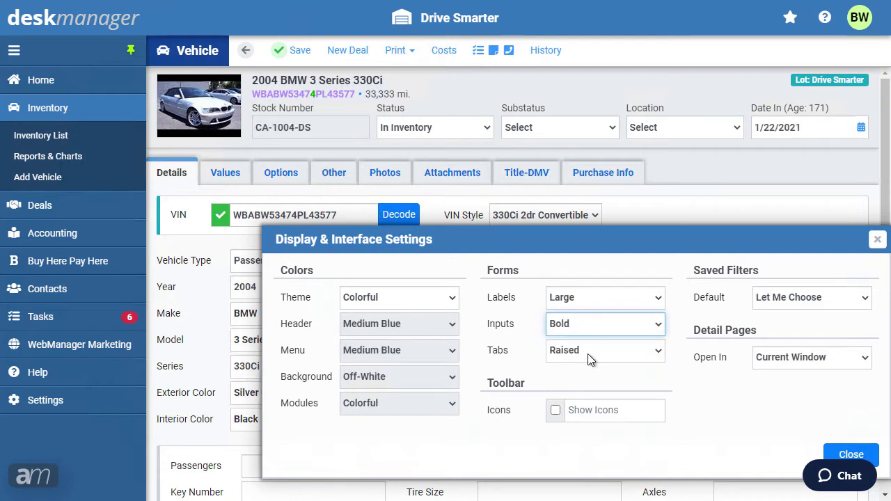
left_click(587, 356)
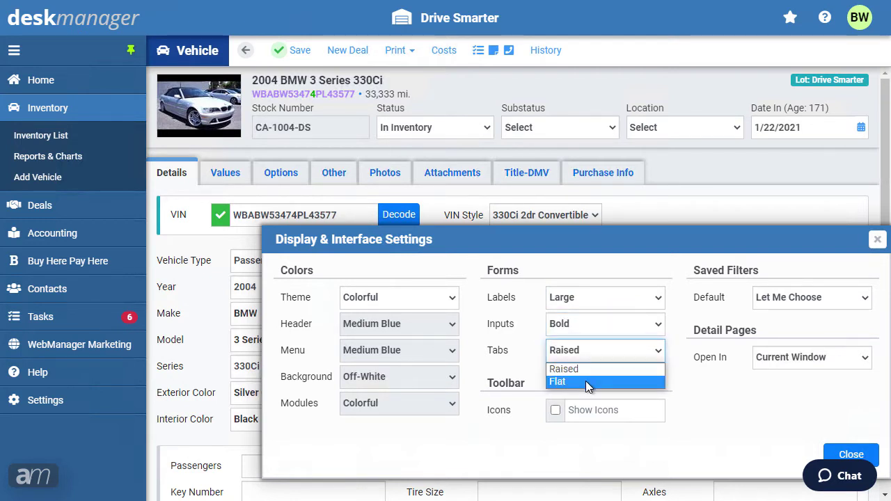
left_click(585, 387)
key("Down")
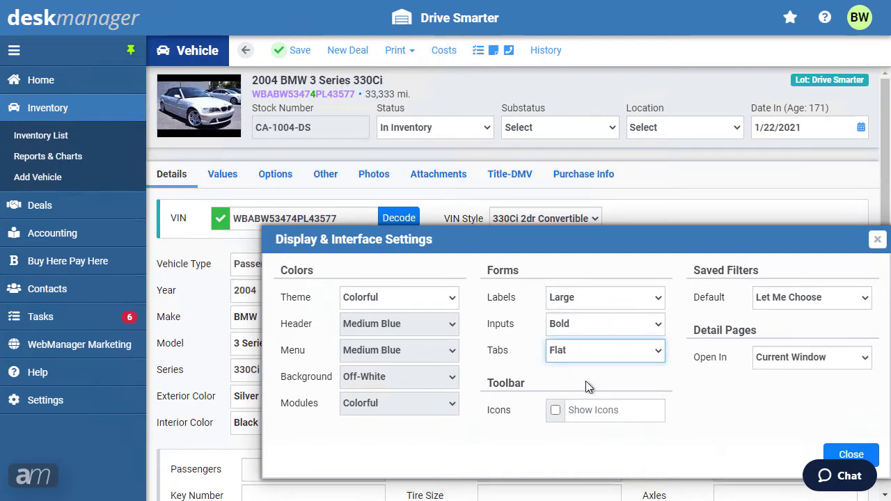
left_click(554, 412)
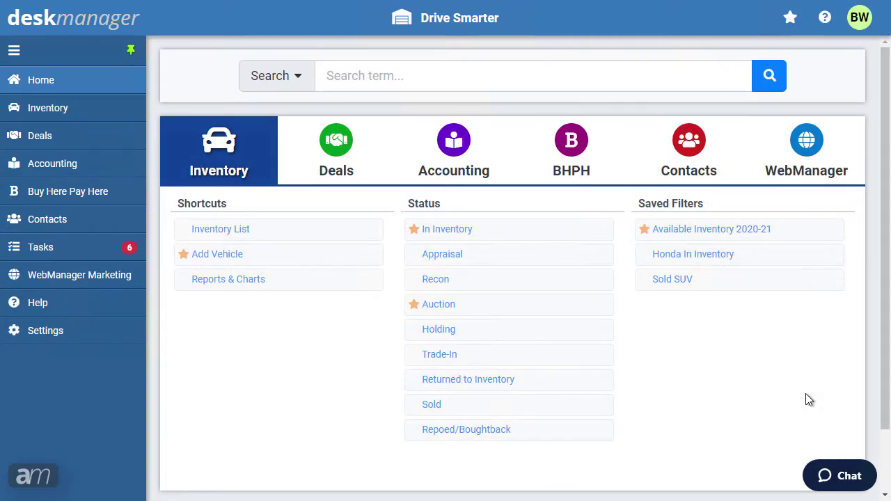
key("ctrl+plus")
key("ctrl+plus")
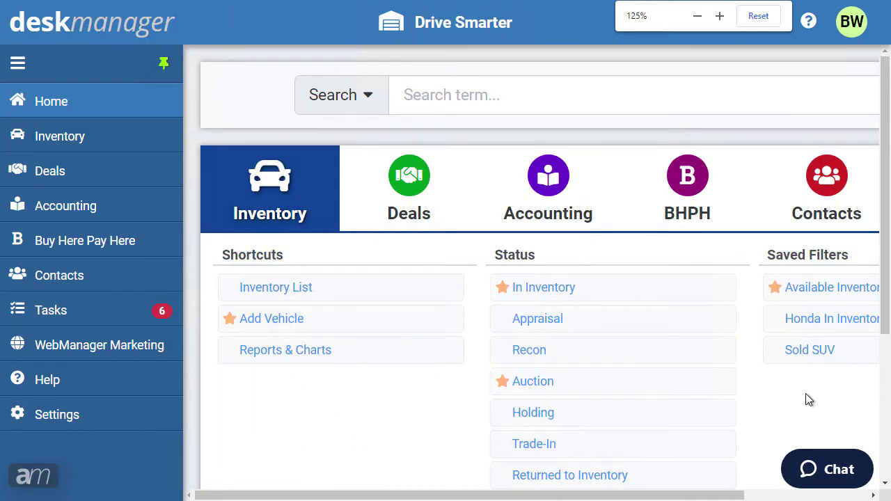
key("ctrl+minus")
key("ctrl+minus")
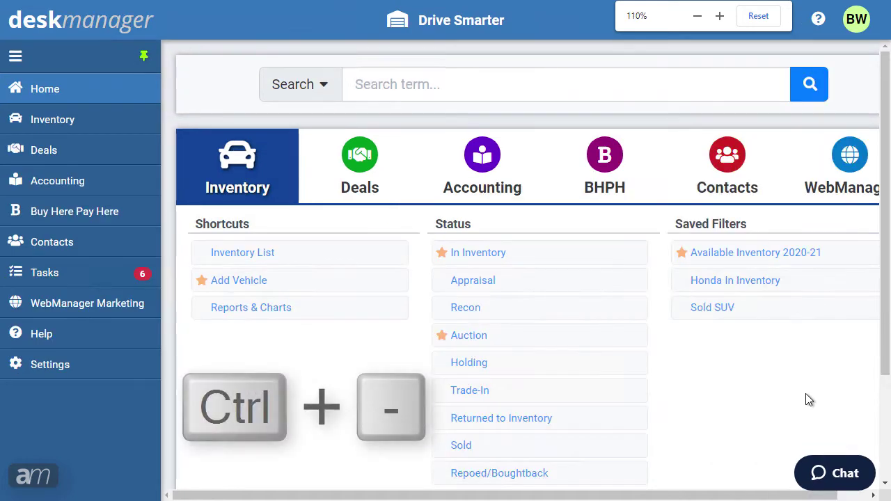
key("ctrl+minus")
key("ctrl+minus")
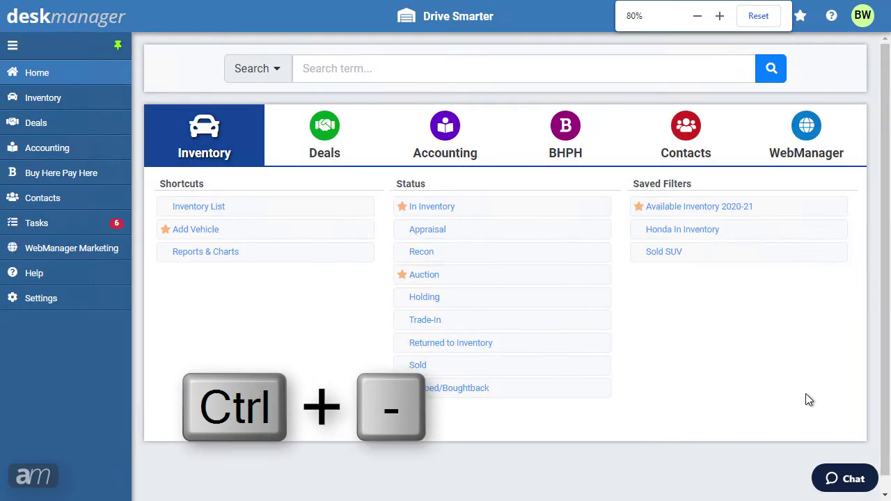
key("ctrl+0")
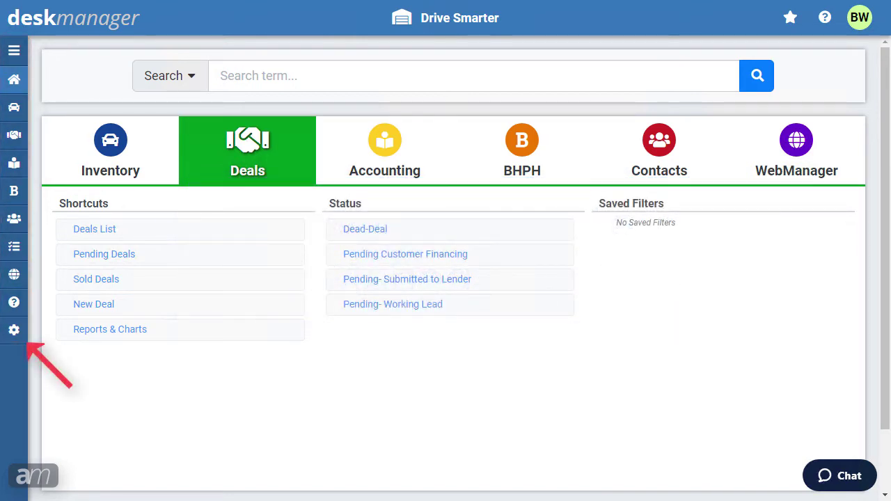
- Expand the collapsed sidebar with its hamburger icon so every section label shows
left_click(15, 59)
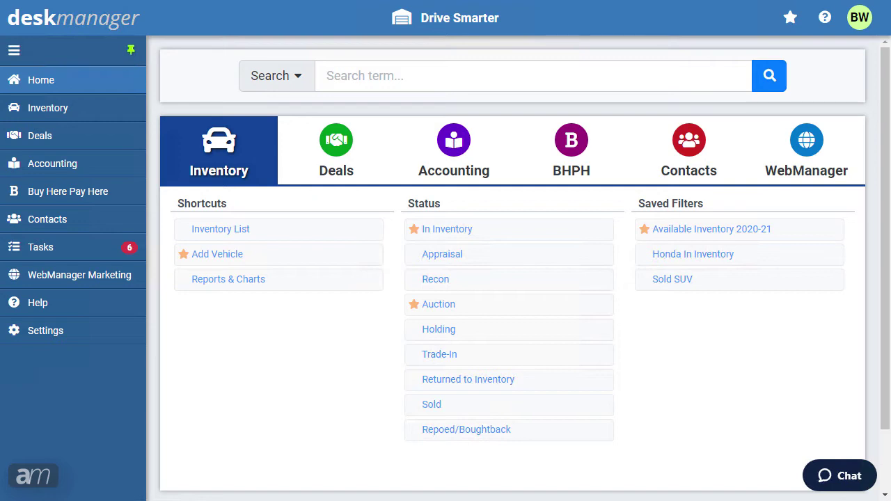
- Go to Settings > ePay Balance and choose Add Funds for the $173.65 balance
left_click(46, 333)
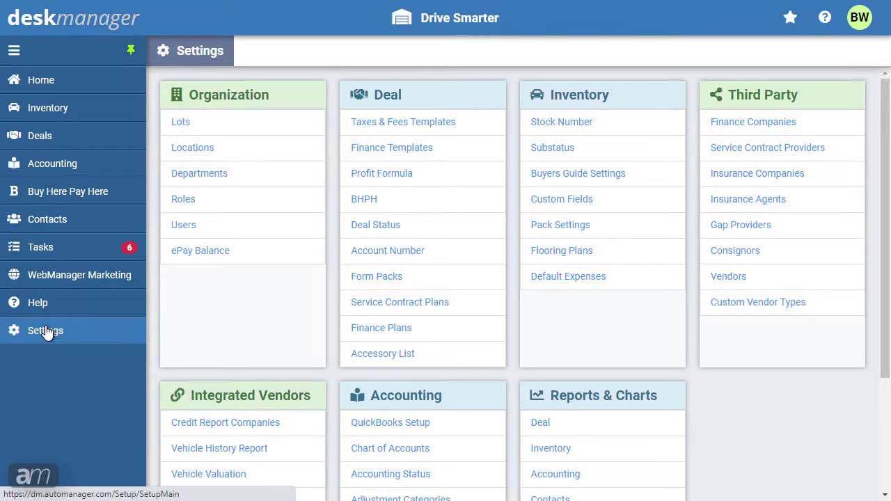
left_click(215, 254)
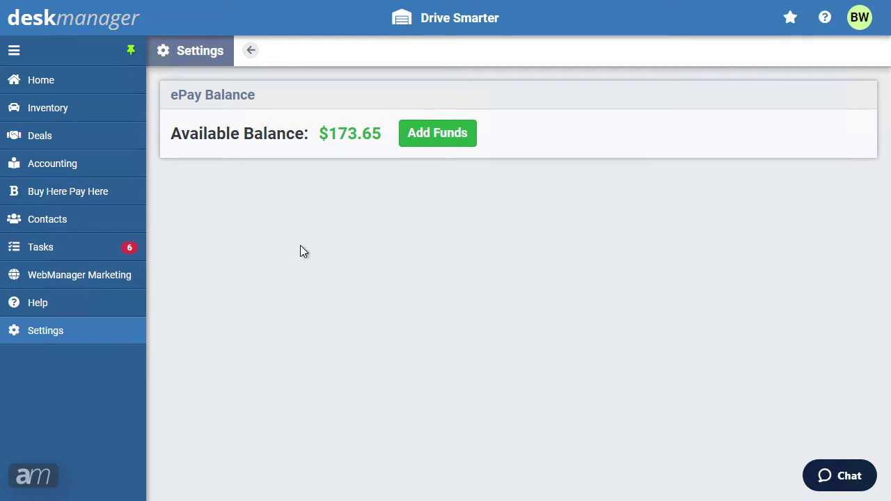
left_click(434, 138)
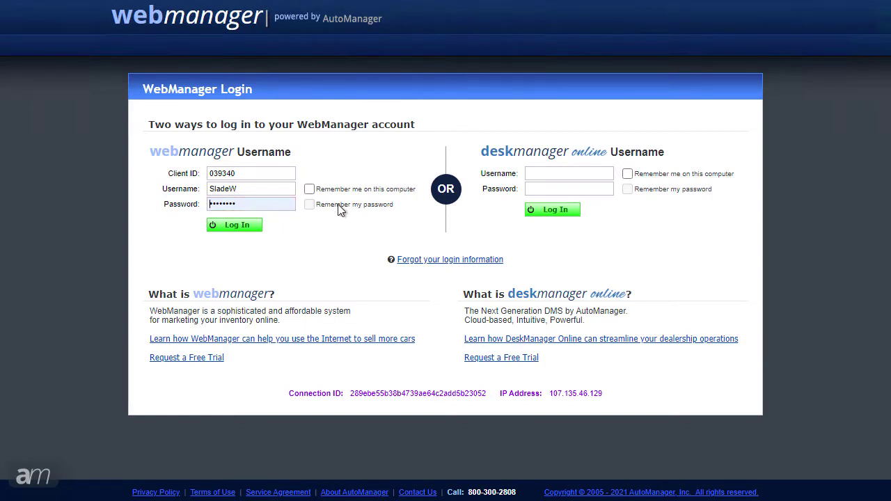
- Sign in to WebManager and enter a nickname for the card on the ePay Balance form
left_click(238, 226)
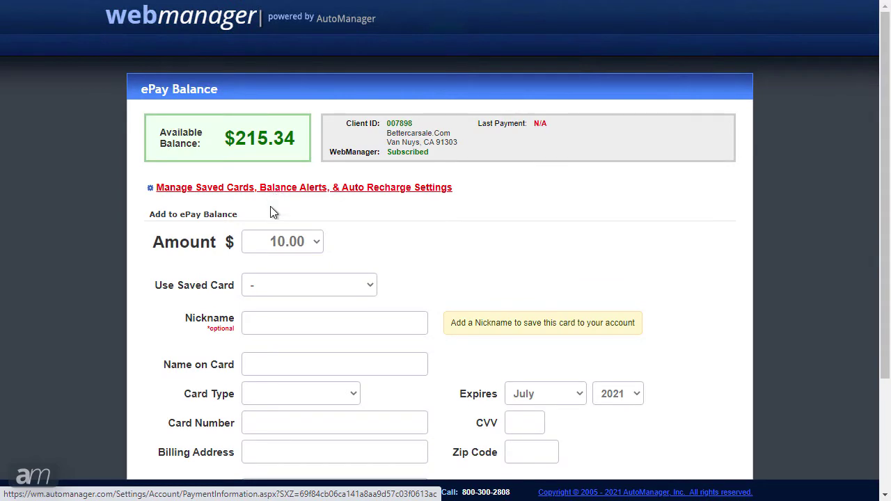
left_click(283, 322)
type("Slades Card")
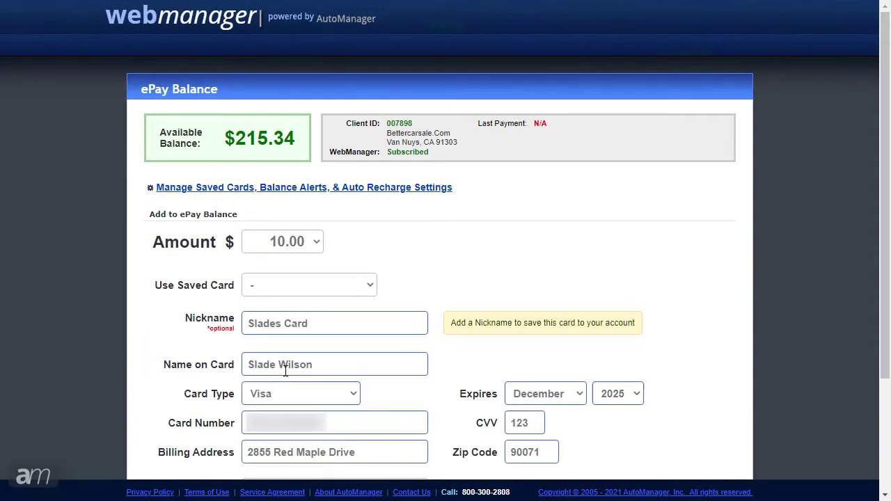
scroll(286, 371, "down", 1)
scroll(285, 371, "down", 1)
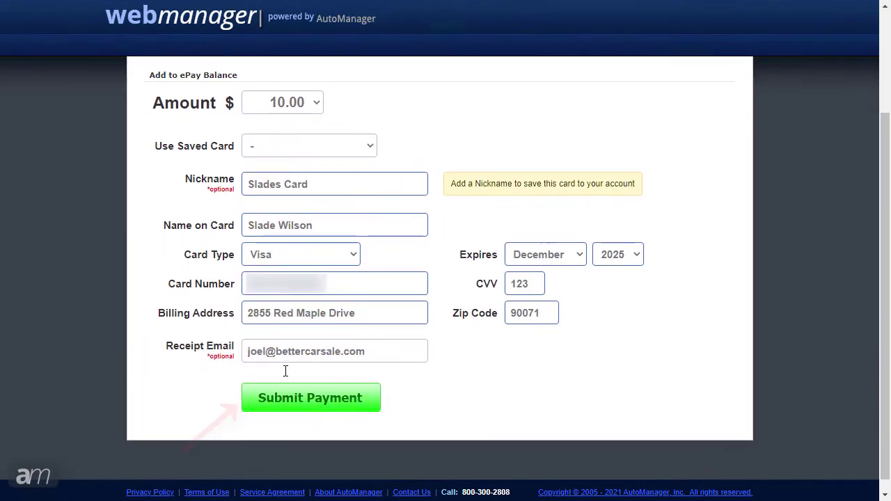
scroll(304, 380, "up", 2)
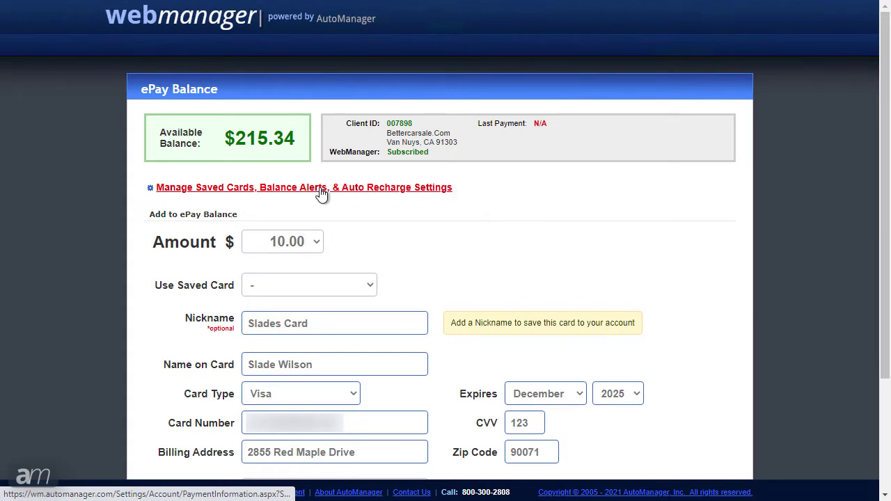
- In Manage Saved Cards, keep the 100.00 alert and trigger thresholds and the 200.00 recharge amount
left_click(321, 190)
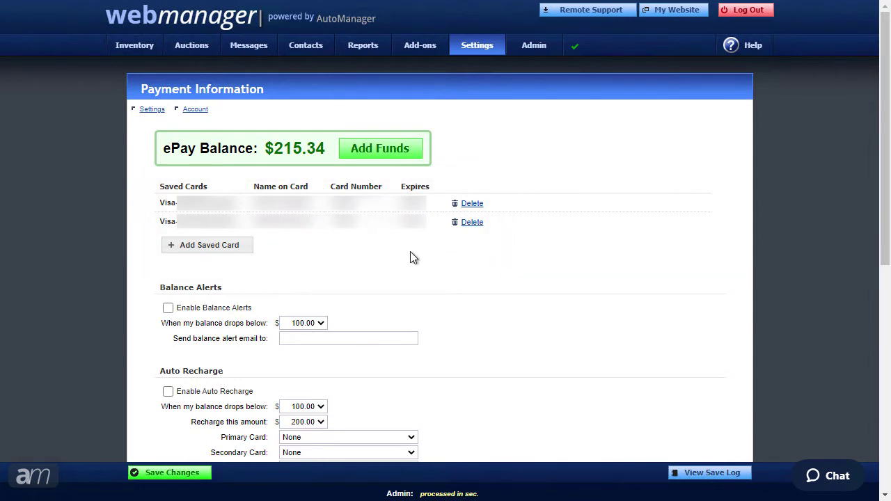
scroll(417, 264, "down", 2)
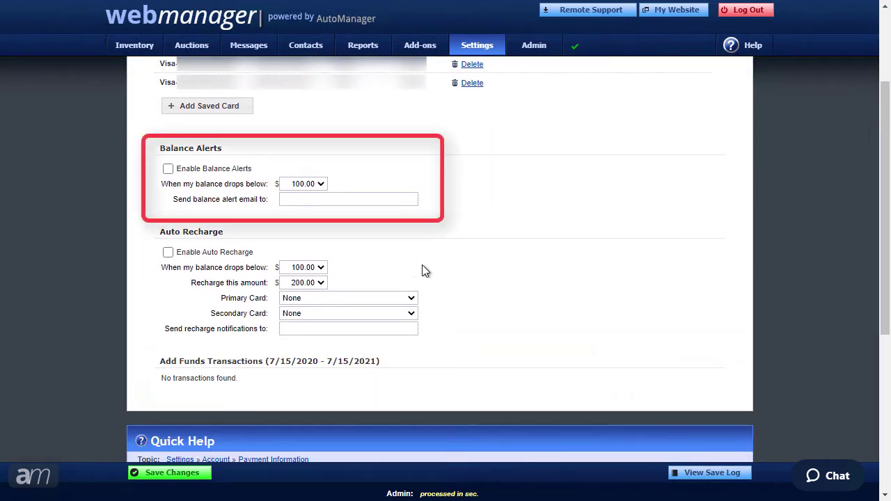
left_click(313, 185)
left_click(314, 186)
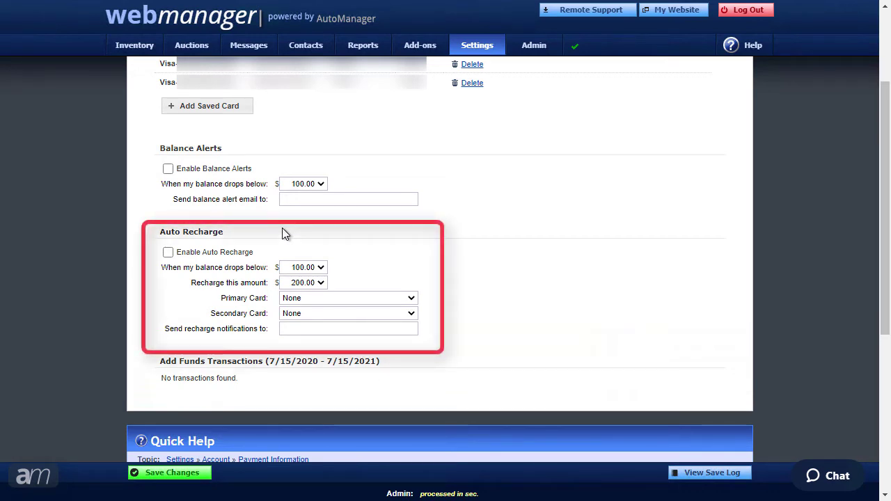
left_click(303, 270)
left_click(302, 270)
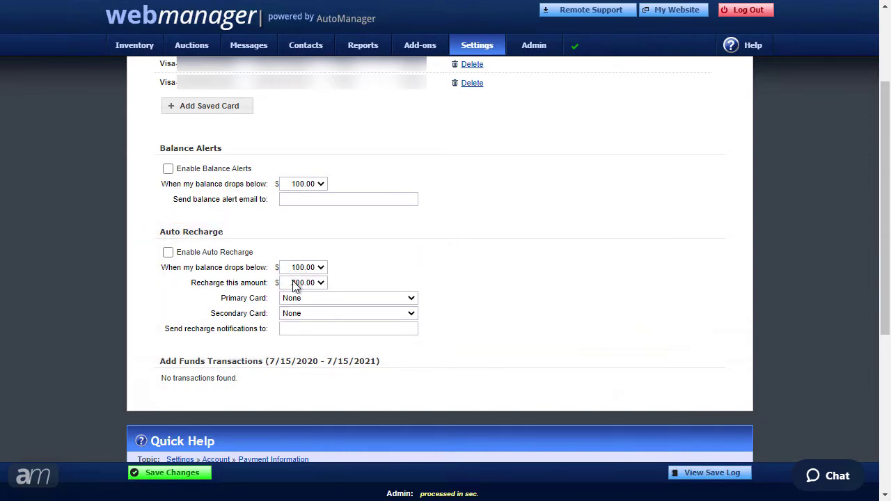
left_click(298, 284)
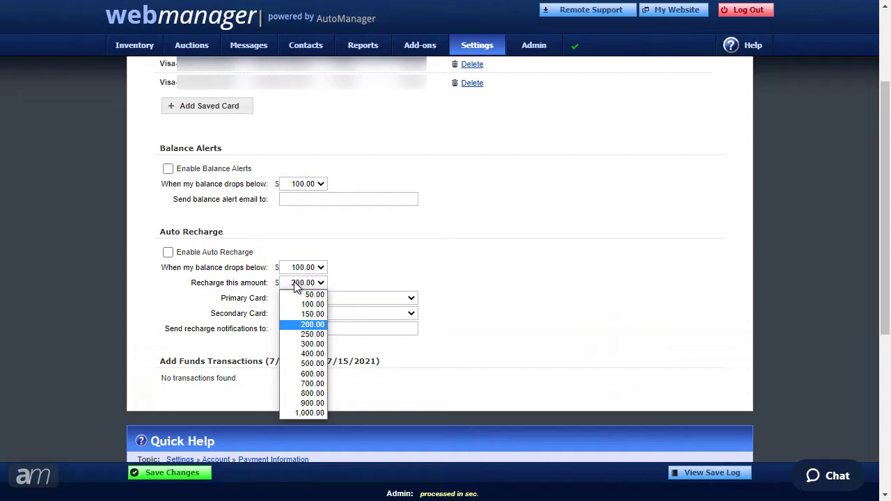
left_click(296, 287)
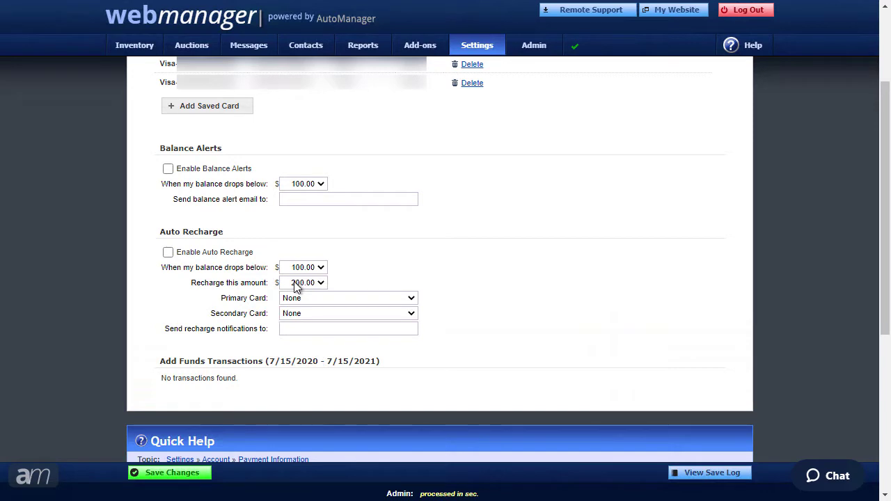
- Assign one saved Visa card as the primary and the other as the secondary recharge card
left_click(296, 299)
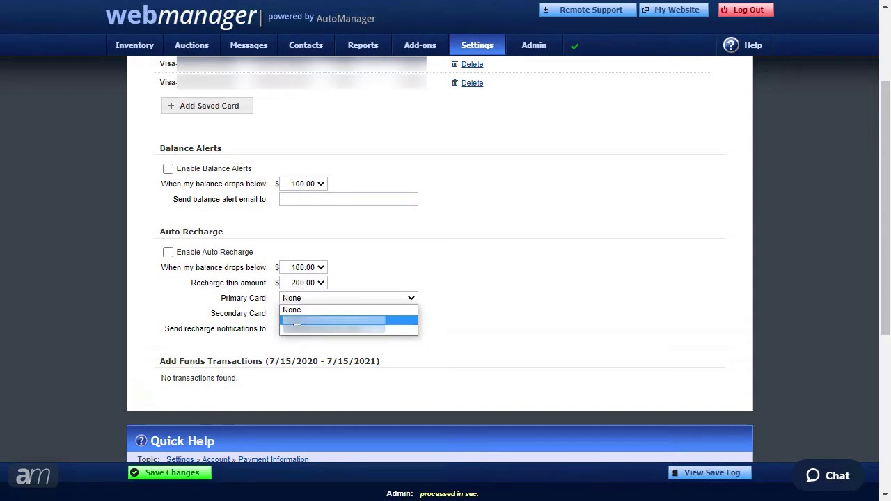
left_click(297, 321)
left_click(293, 316)
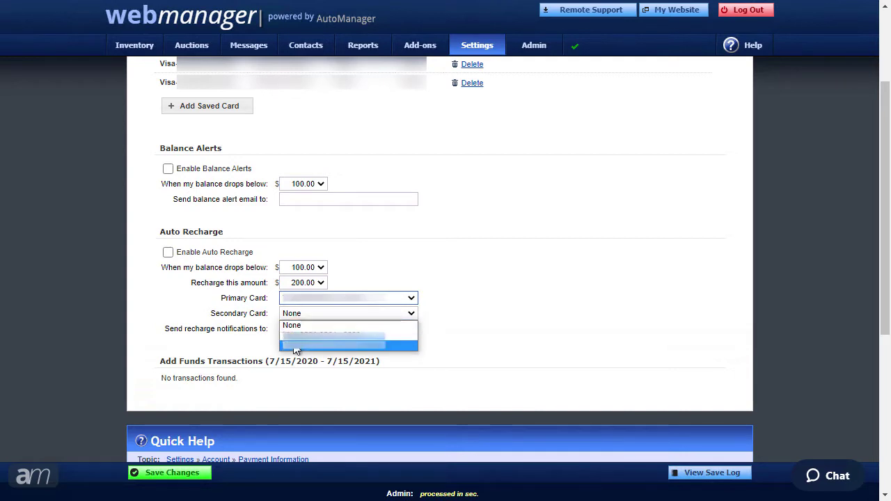
left_click(295, 344)
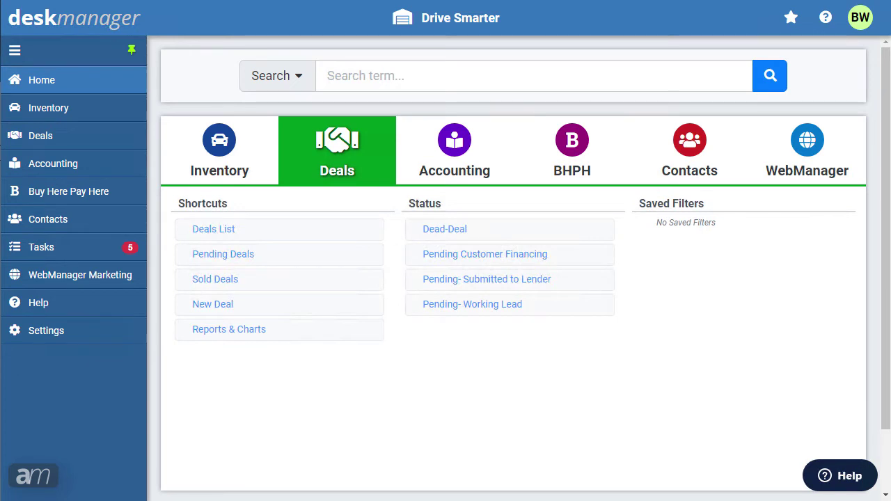
- Open the Add Vehicle form from the Inventory section
left_click(219, 150)
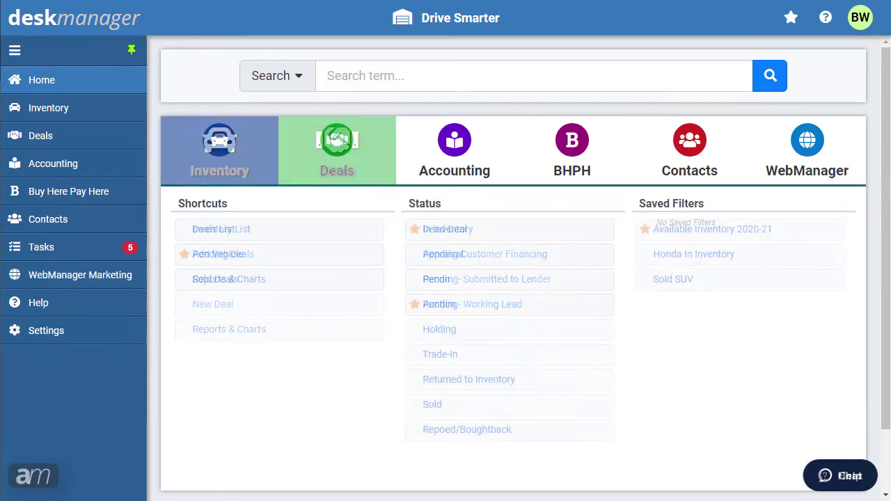
left_click(90, 108)
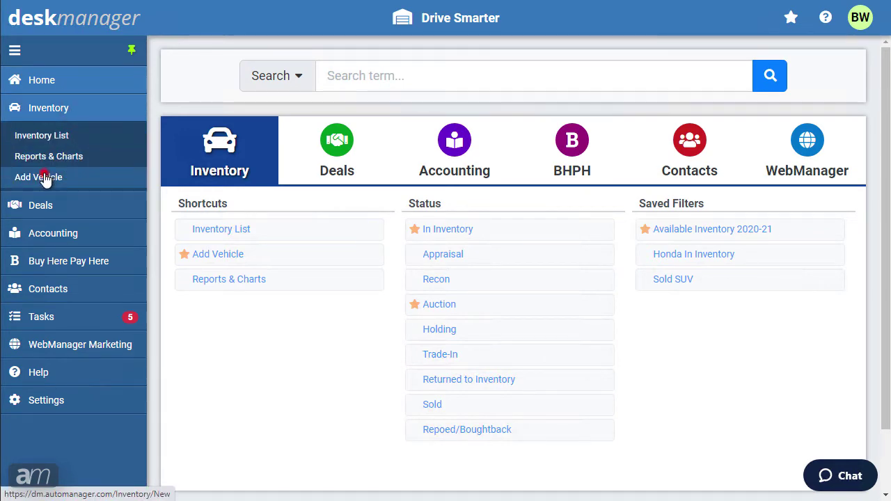
left_click(289, 54)
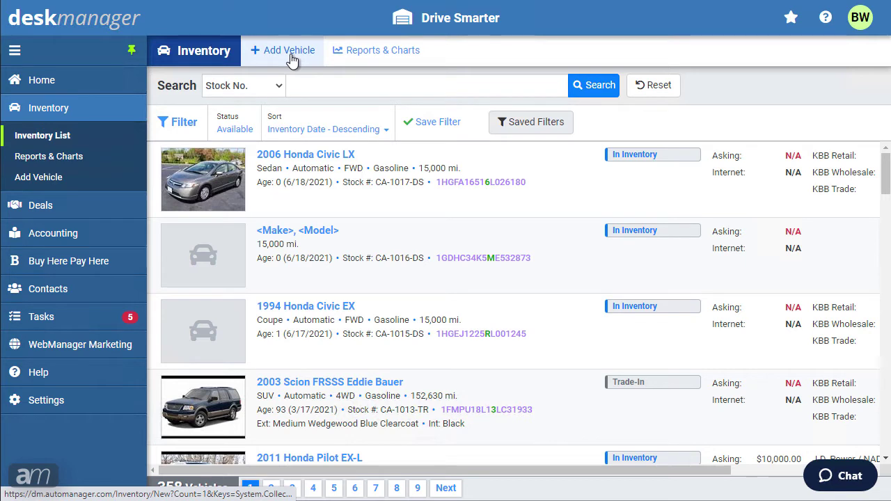
left_click(62, 183)
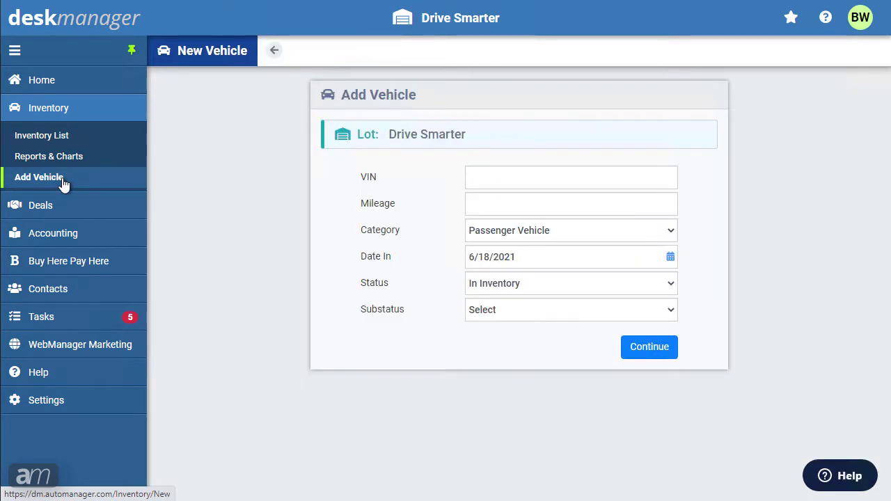
left_click(499, 176)
left_click(512, 209)
type("15000")
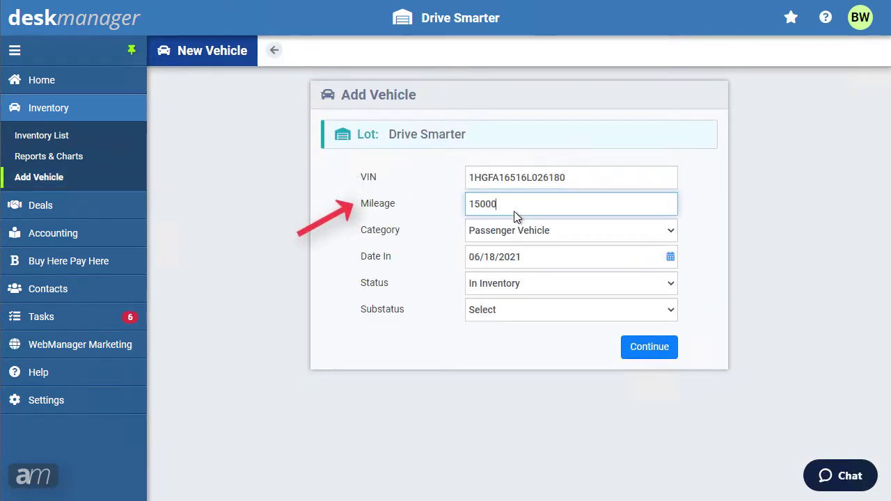
left_click(575, 231)
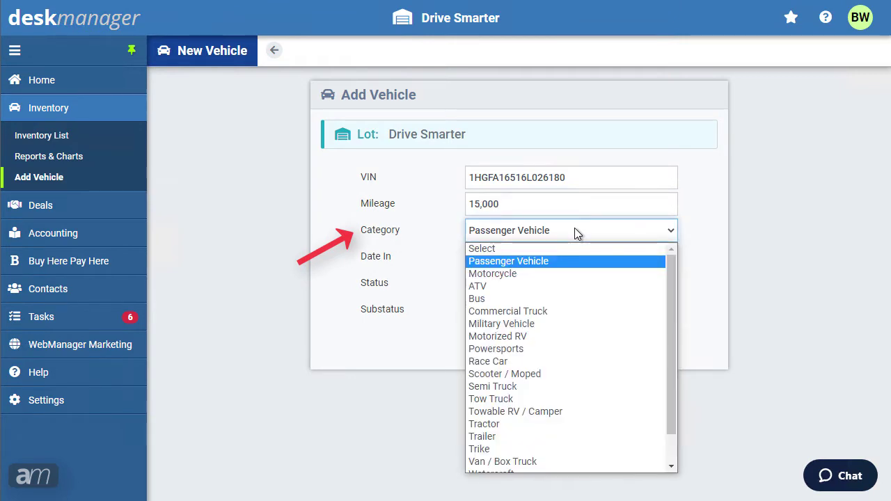
left_click(574, 231)
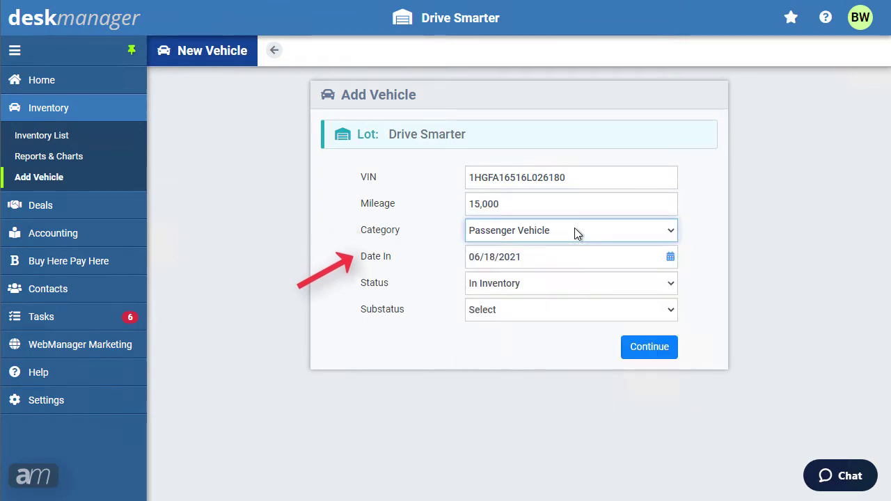
left_click(580, 286)
left_click(581, 291)
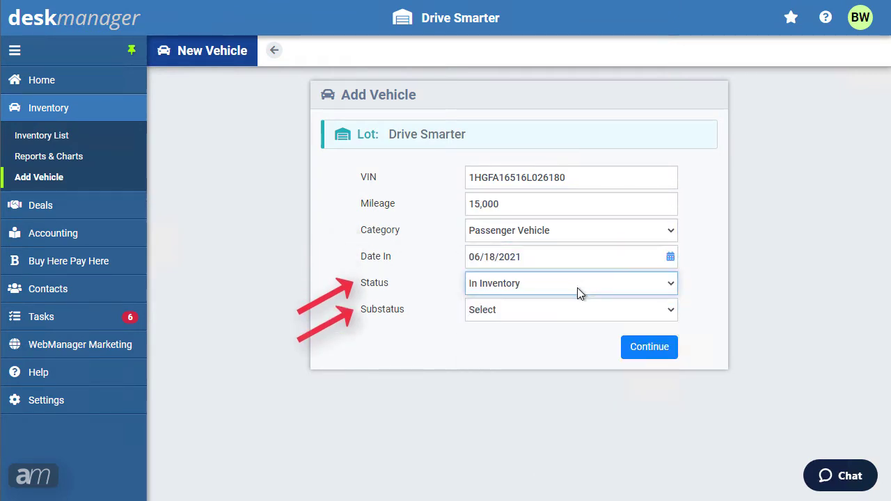
left_click(577, 314)
left_click(580, 353)
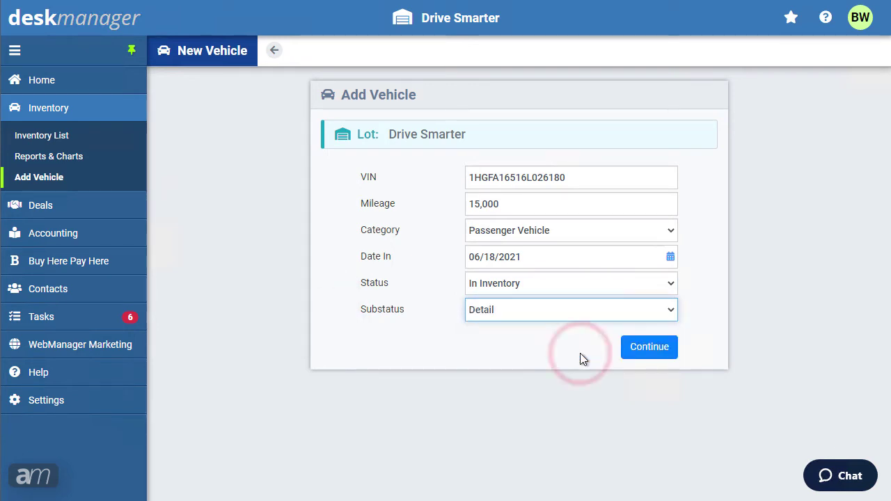
- Continue to create the record, stock CA-1017-DS, decoded as a 2006 Honda Civic LX
left_click(648, 351)
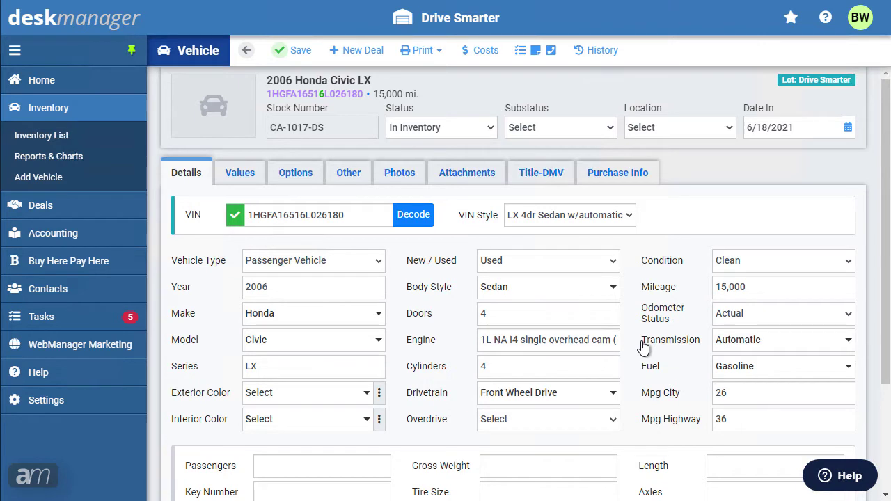
- Review the Civic's options and book values (KBB retail 9,537), then move to its Photos section
left_click(293, 175)
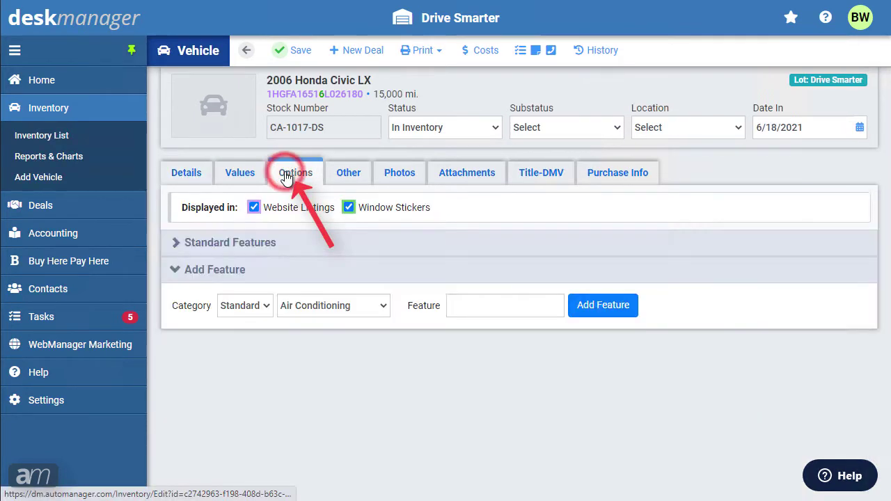
left_click(233, 177)
scroll(231, 171, "down", 2)
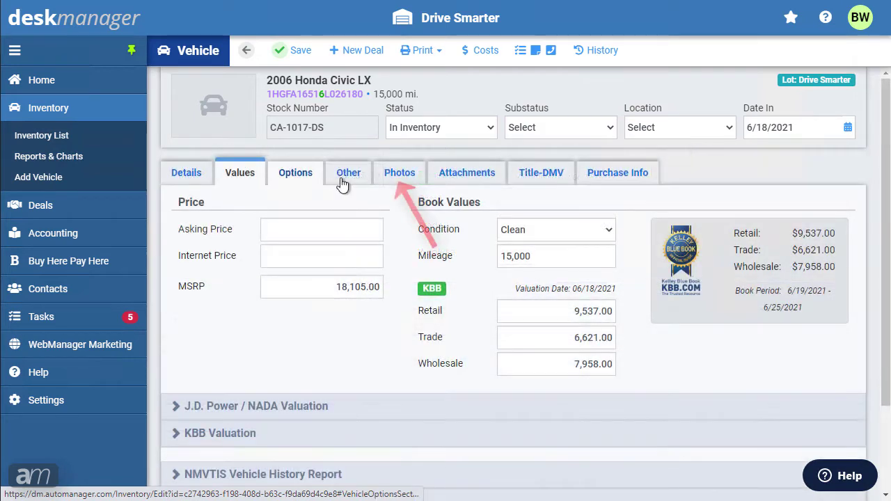
left_click(394, 174)
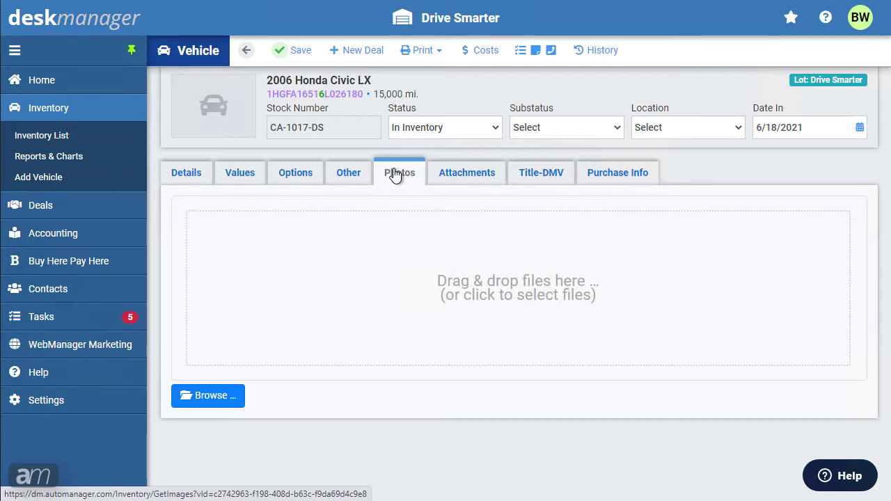
- Upload the 2006 honda civic image (158.43 KB) as the Civic record's photo
left_click(206, 394)
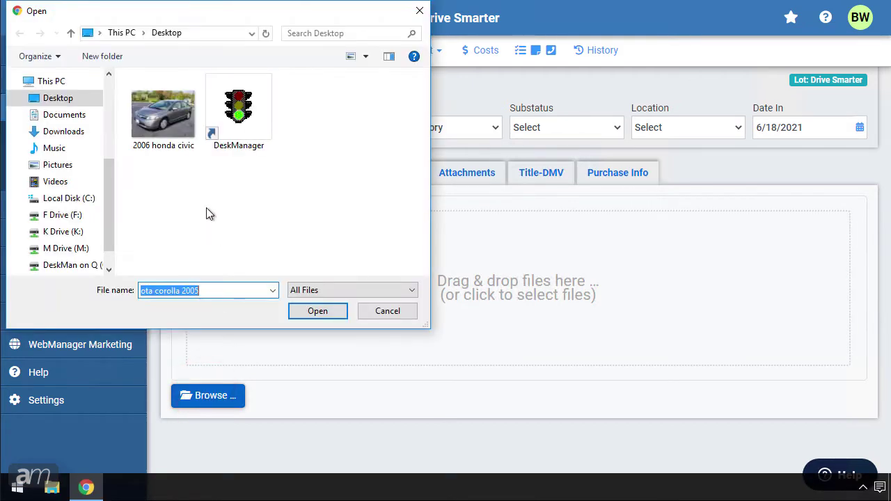
left_click(168, 129)
left_click(308, 313)
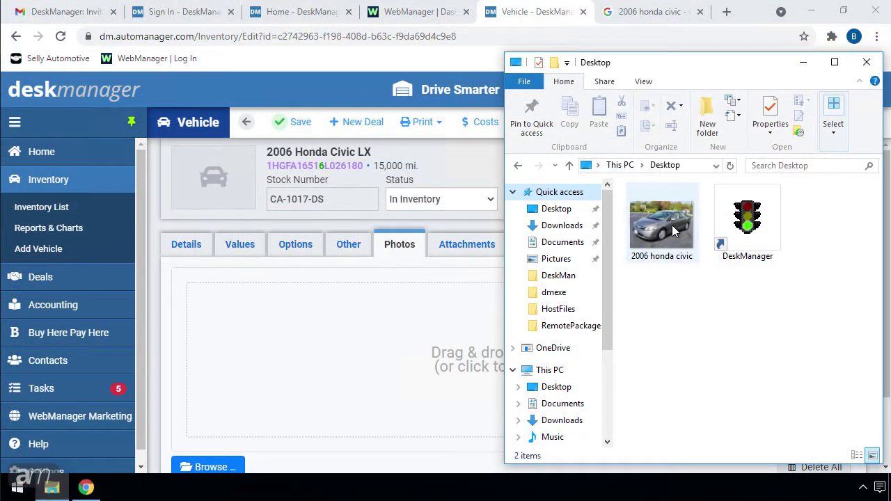
left_click_drag(662, 223, 398, 374)
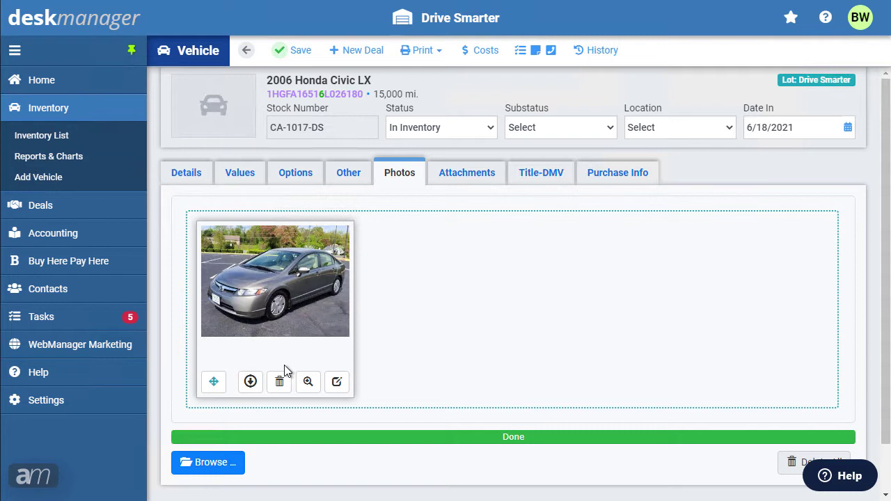
- Attach car title.png (2.44 MB) to the 2006 Honda Civic LX record
left_click(482, 183)
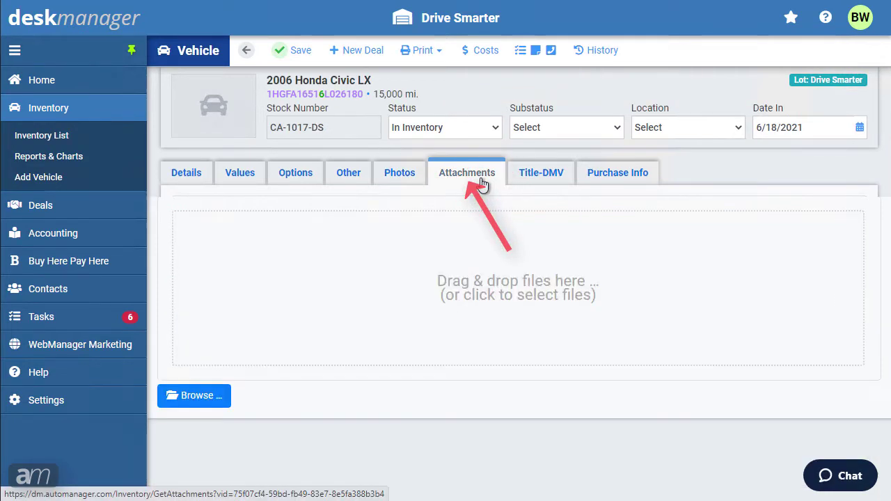
left_click(193, 396)
double_click(229, 152)
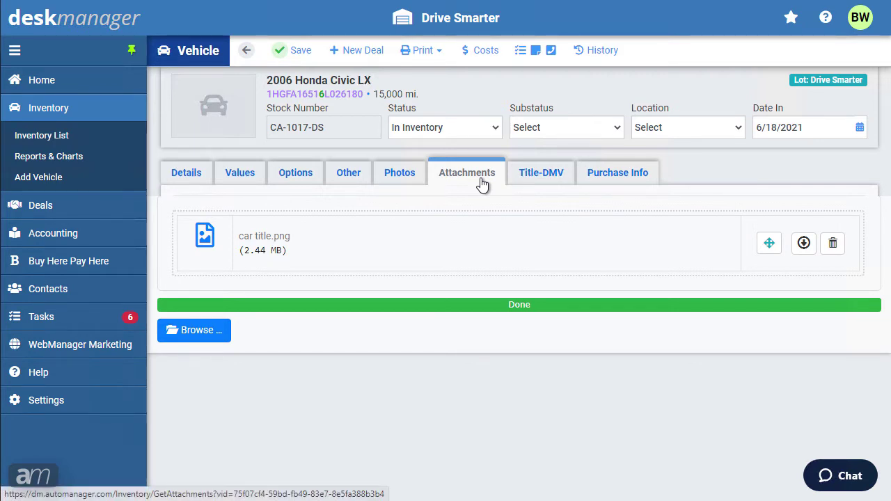
- Check the Title-DMV details, then the Purchase Info showing mileage 15,000
left_click(556, 177)
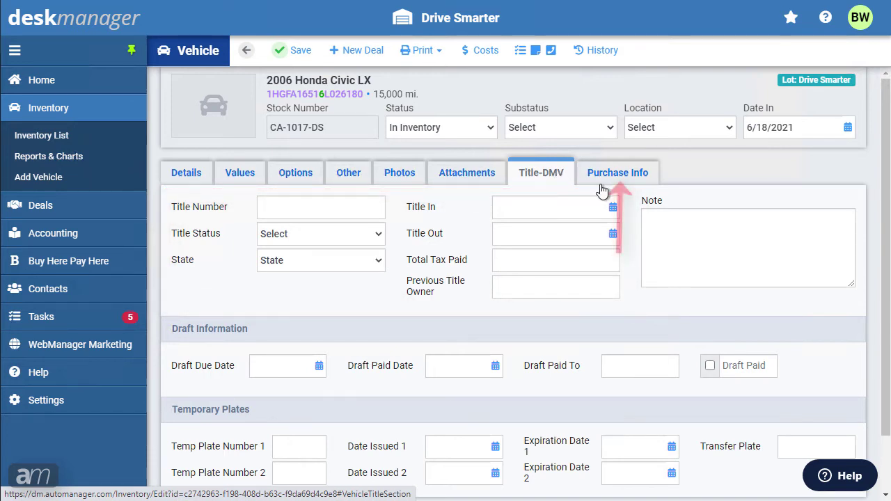
left_click(639, 173)
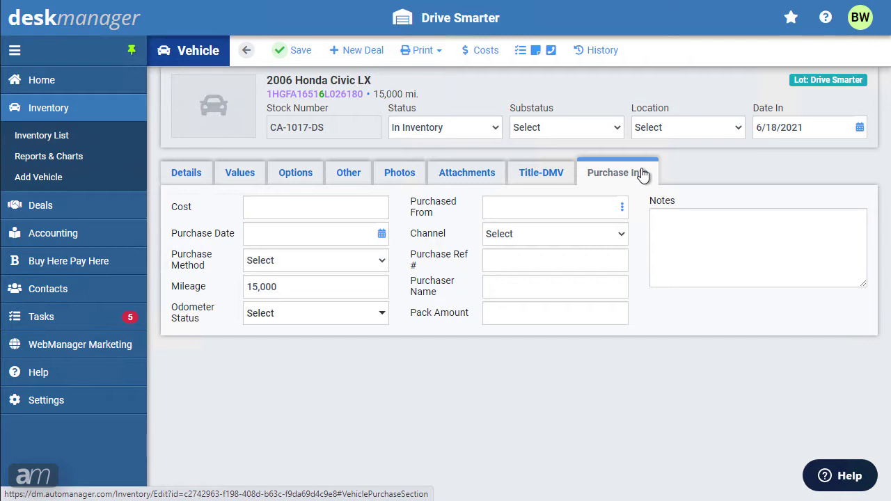
- Glance at Costs, return to the Civic's Vehicle Details, and open Tasks/Notes/Contact Log
left_click(486, 51)
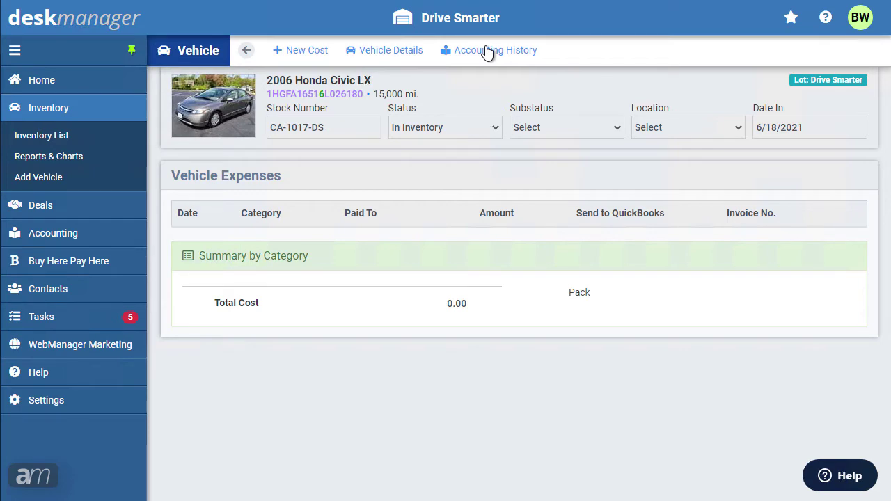
left_click(487, 50)
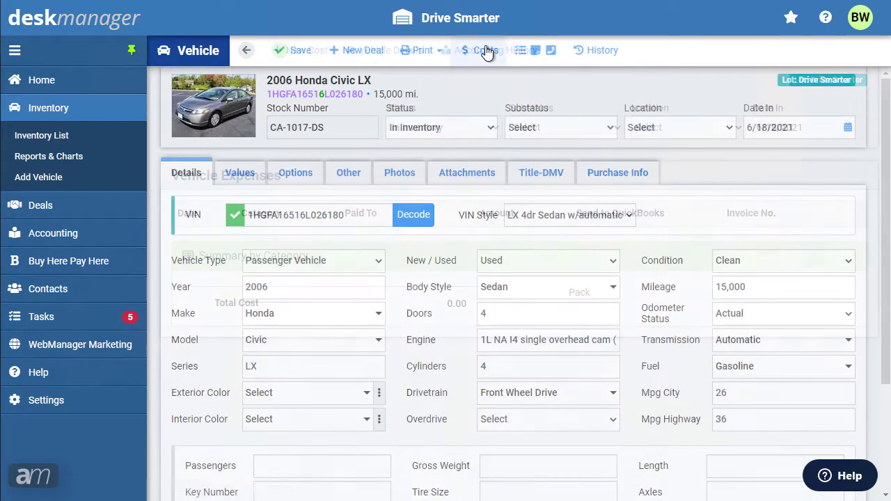
left_click(551, 51)
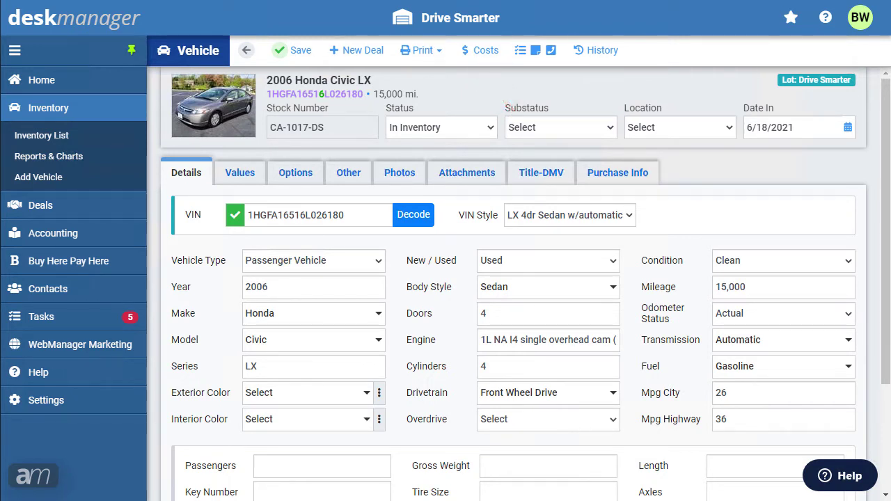
- Show the Civic's costs: one 7/26/2021 Purchase of 11,000.00
left_click(486, 54)
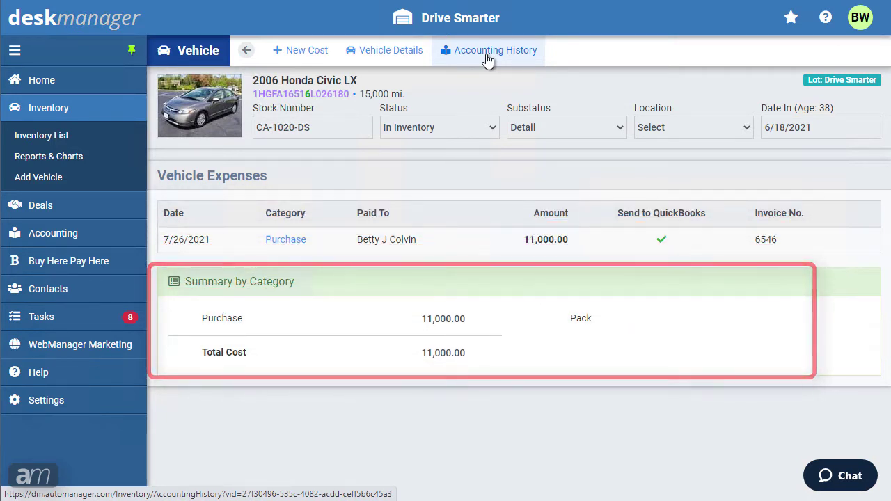
- Start a new vehicle cost of 150.00, category Service, dated 07/21/2021
left_click(299, 52)
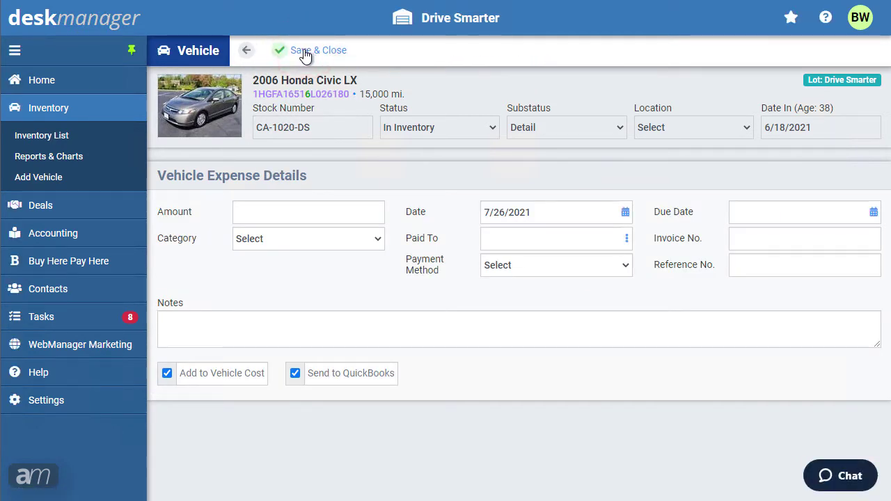
left_click(337, 215)
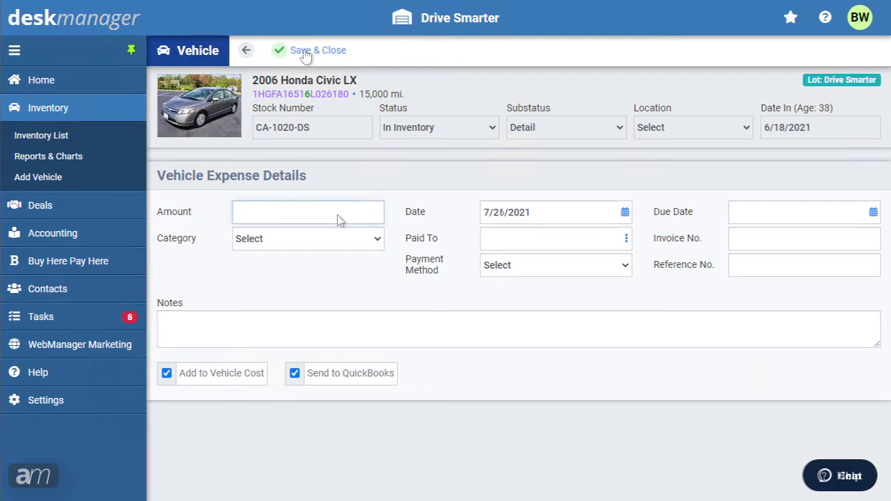
type("150")
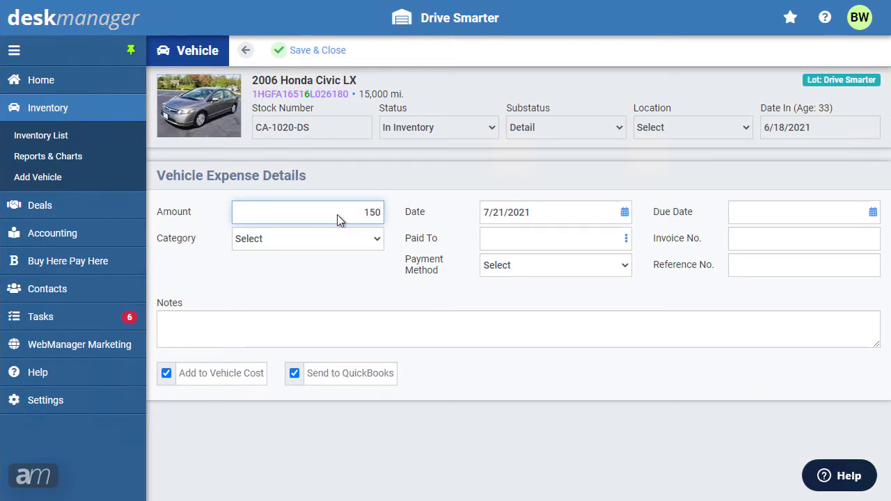
left_click(335, 238)
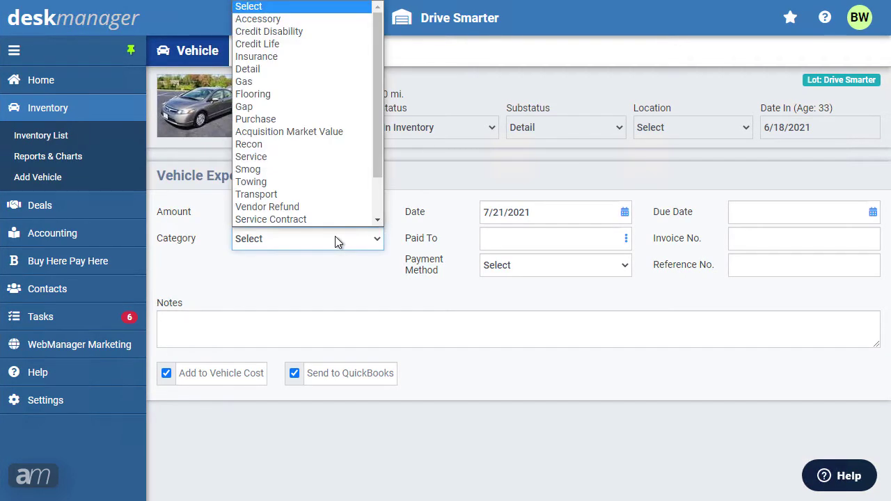
left_click(330, 155)
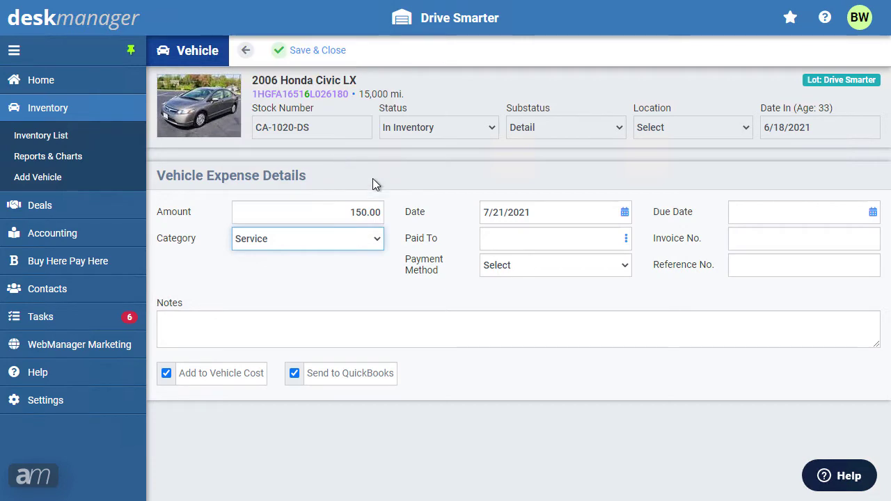
left_click(624, 214)
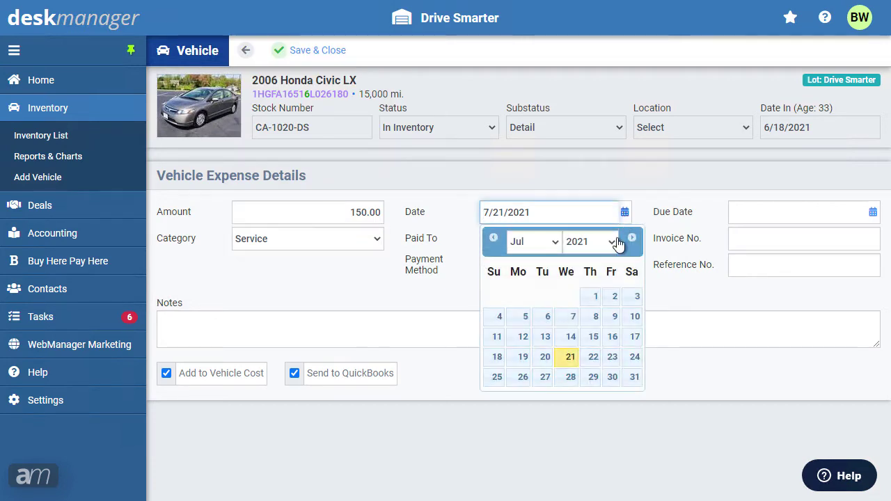
left_click(571, 355)
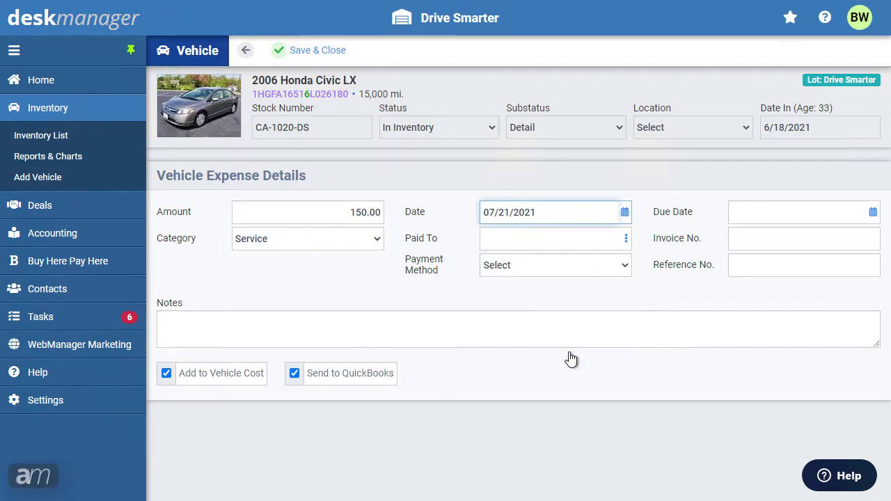
left_click(625, 238)
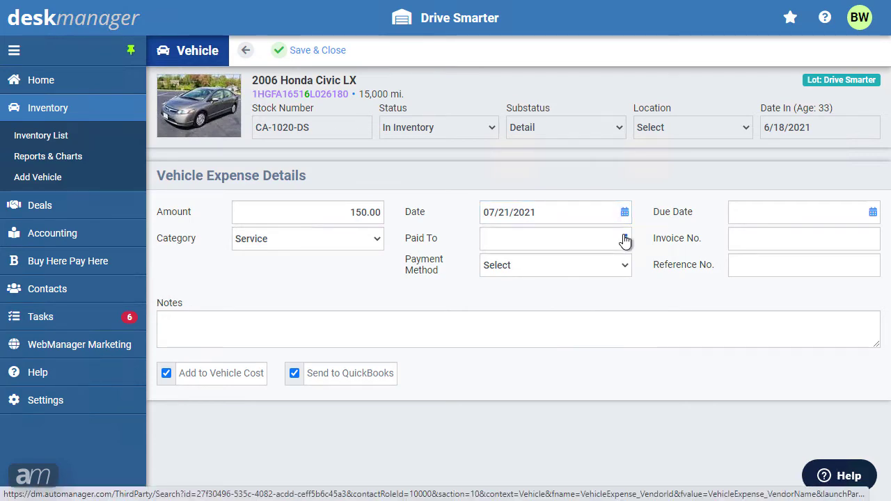
- Set payee to the insurance agent vendor, payment method Check, due date 08/18/2021
left_click(625, 239)
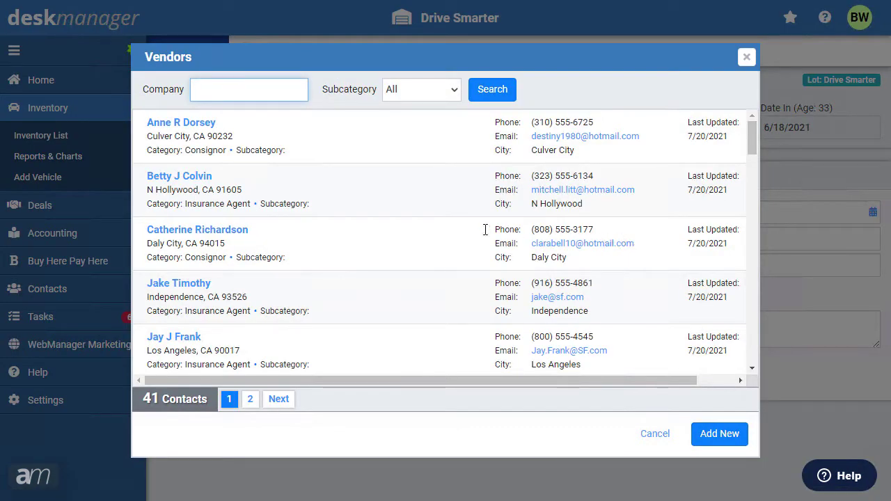
left_click(185, 182)
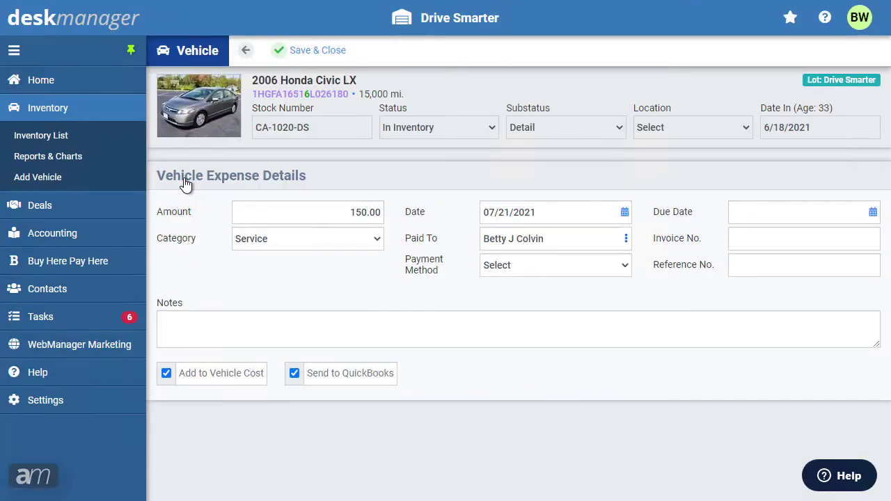
left_click(494, 269)
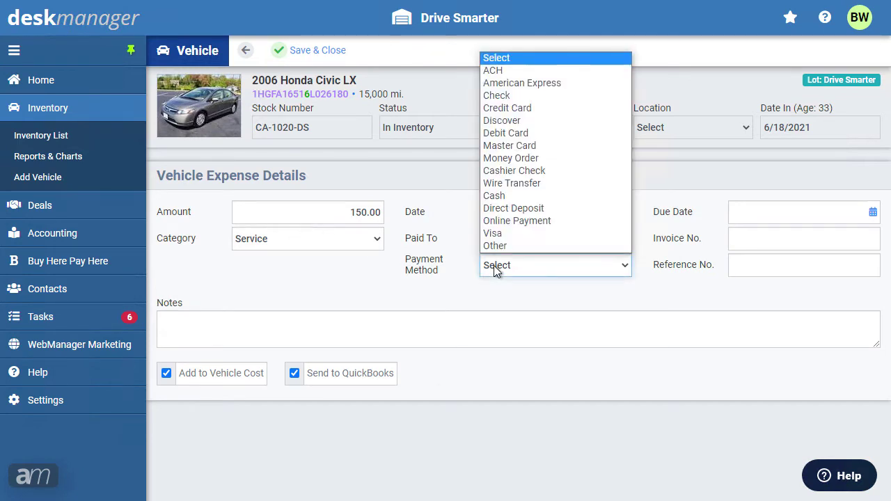
left_click(499, 96)
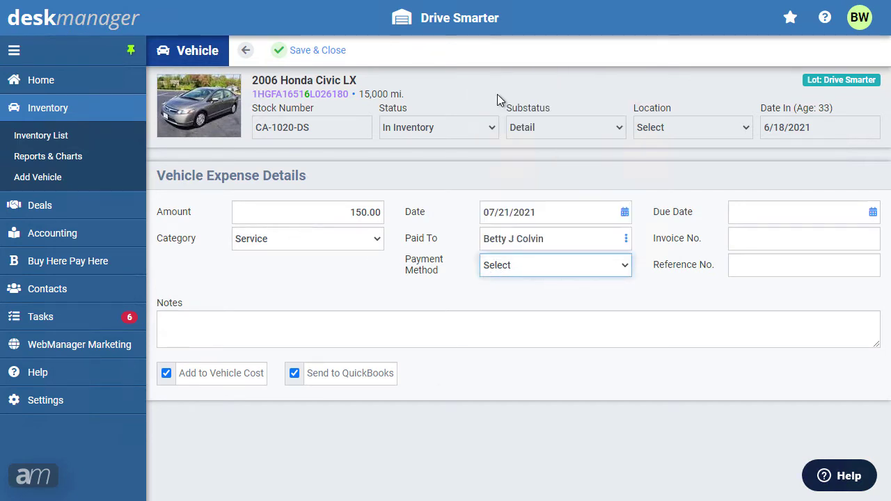
left_click(873, 216)
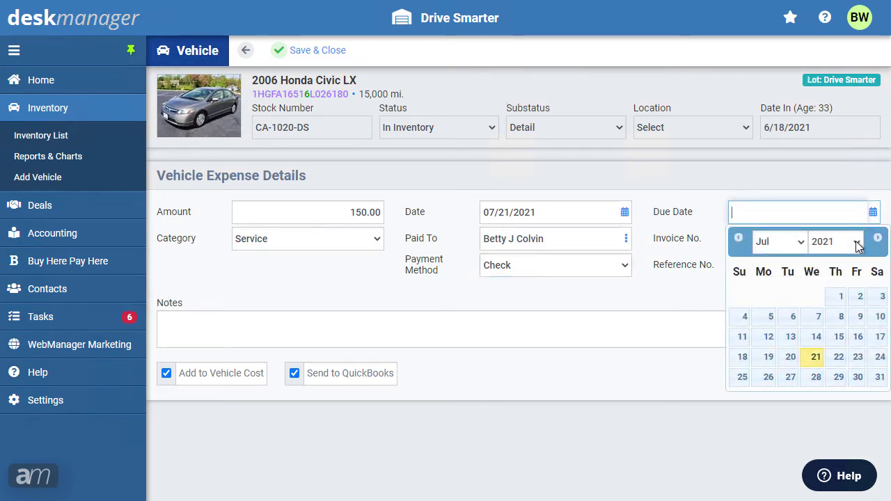
left_click(878, 239)
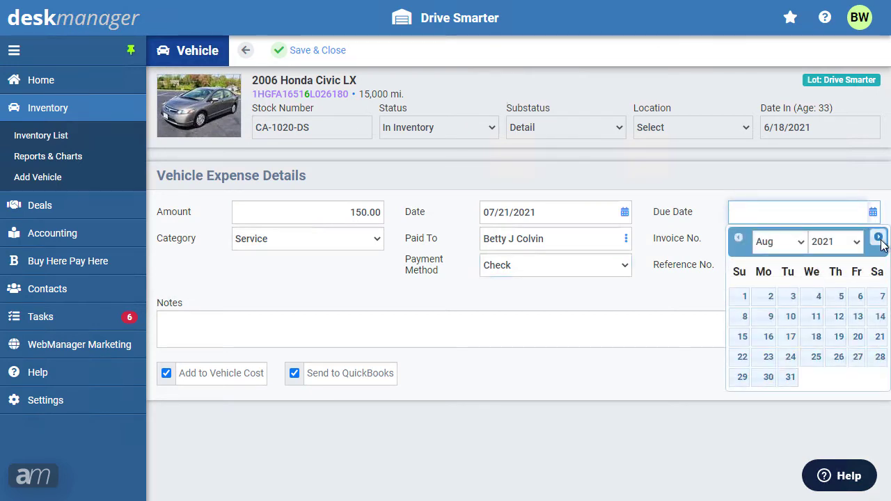
left_click(817, 341)
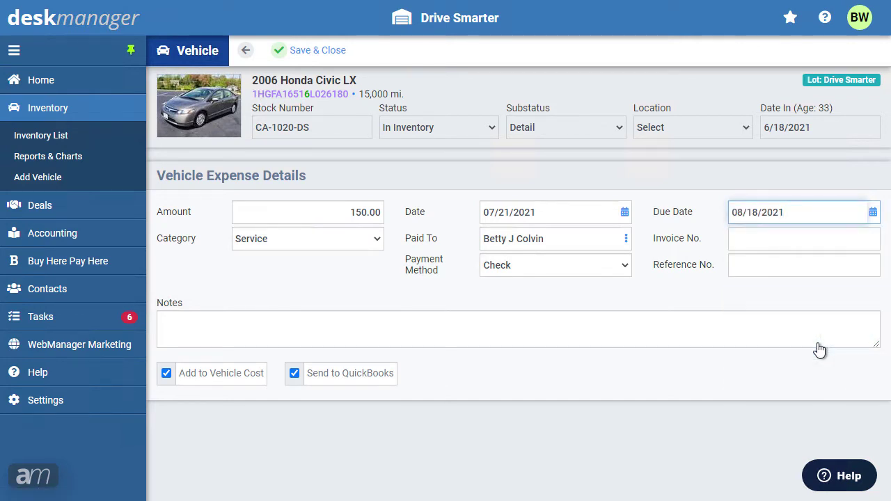
left_click(762, 247)
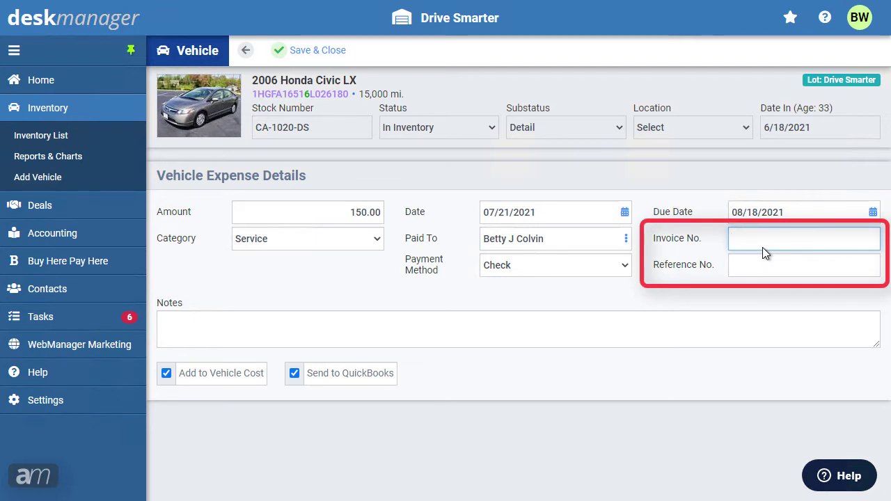
- Enter the expense's invoice number
type("65")
type("65412")
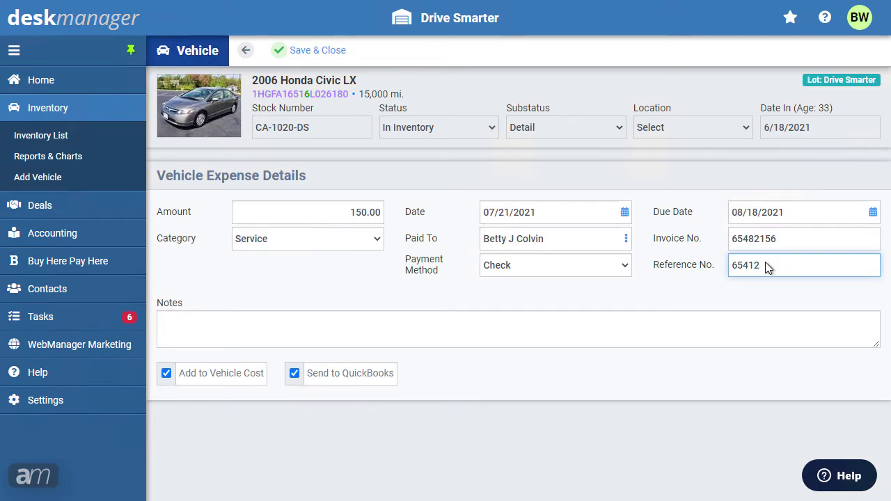
- Save the 150.00 Service expense and review the vehicle's accounting history
left_click(291, 58)
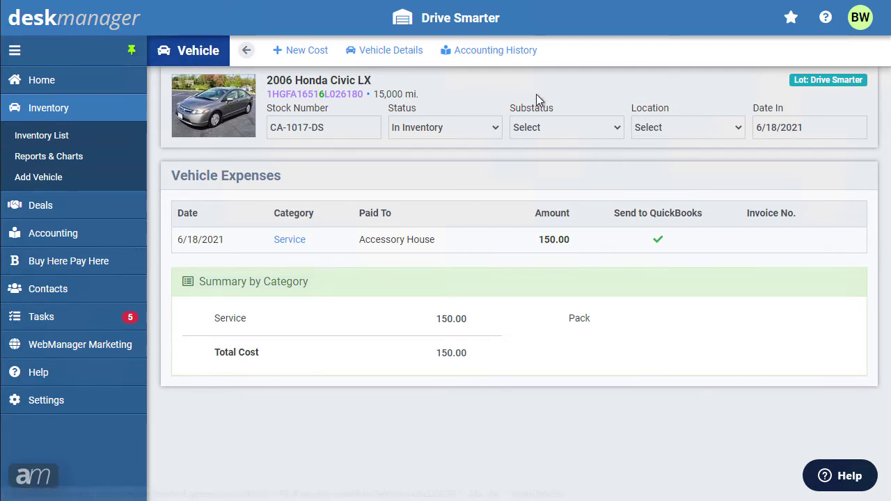
left_click(513, 56)
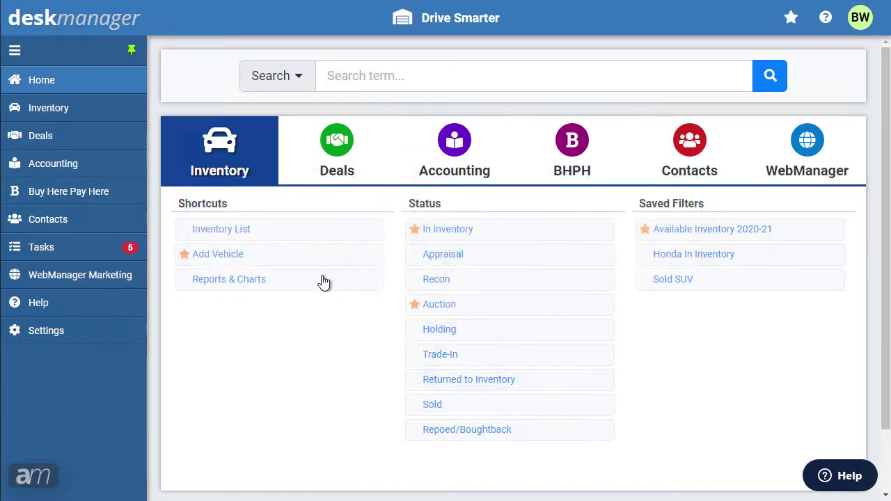
- Start a deal for the 2006 Honda Civic LX: BHPH, Default Deal taxes, 10% 72 months template
left_click(251, 233)
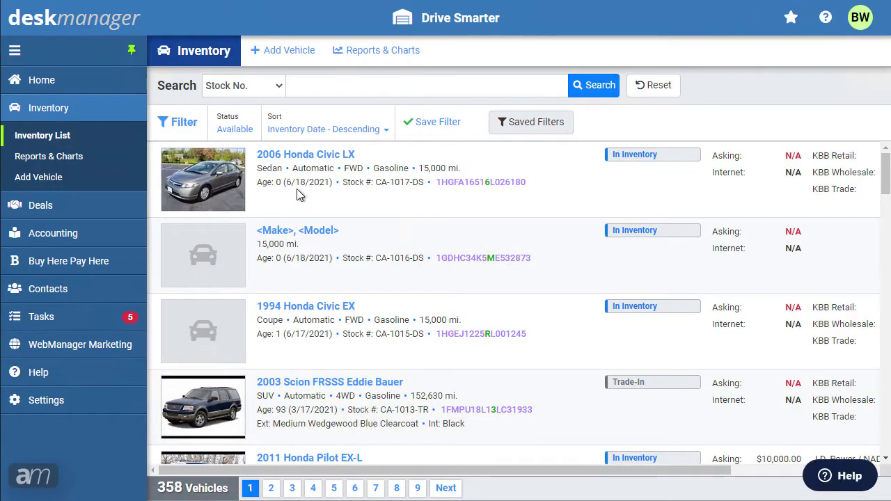
left_click(318, 156)
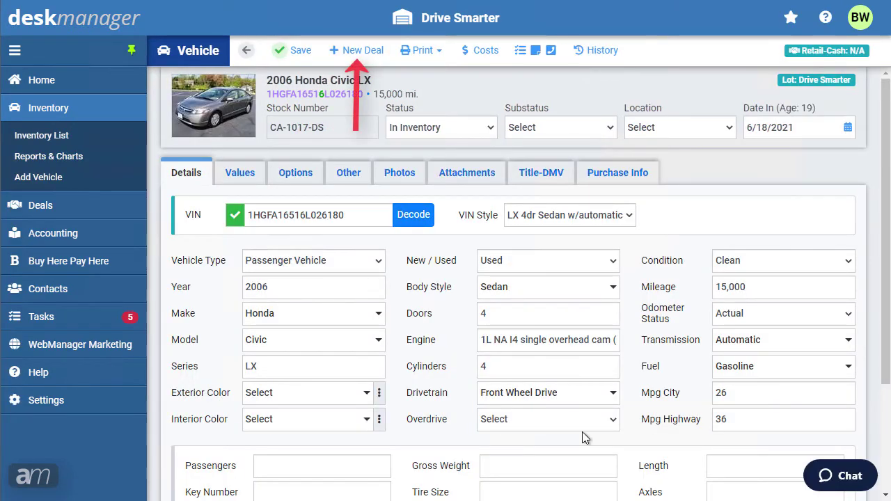
left_click(350, 52)
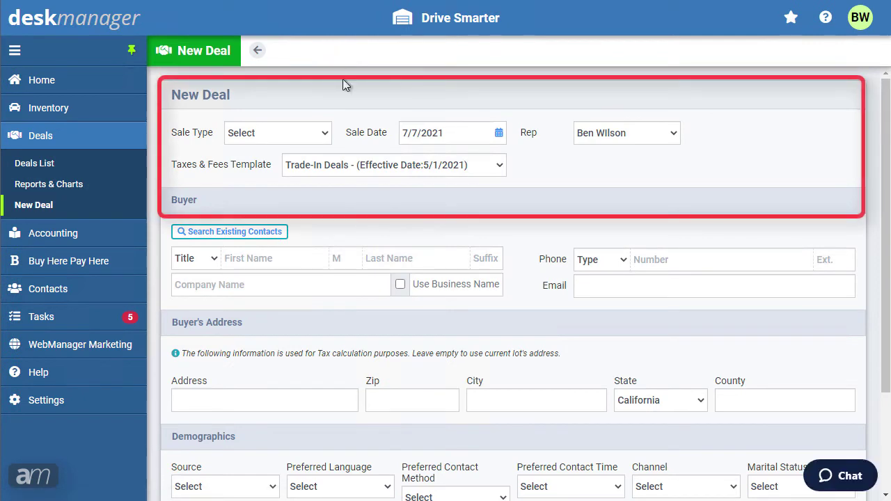
left_click(313, 133)
left_click(309, 166)
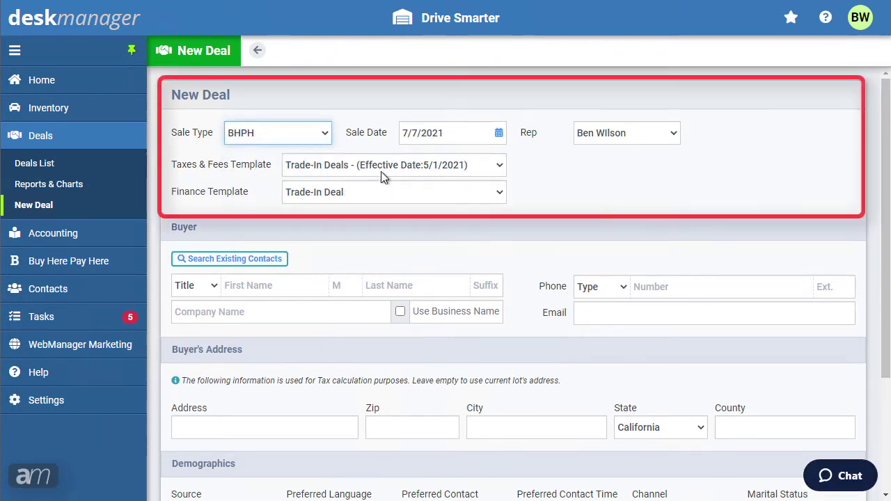
left_click(498, 169)
left_click(494, 206)
left_click(492, 194)
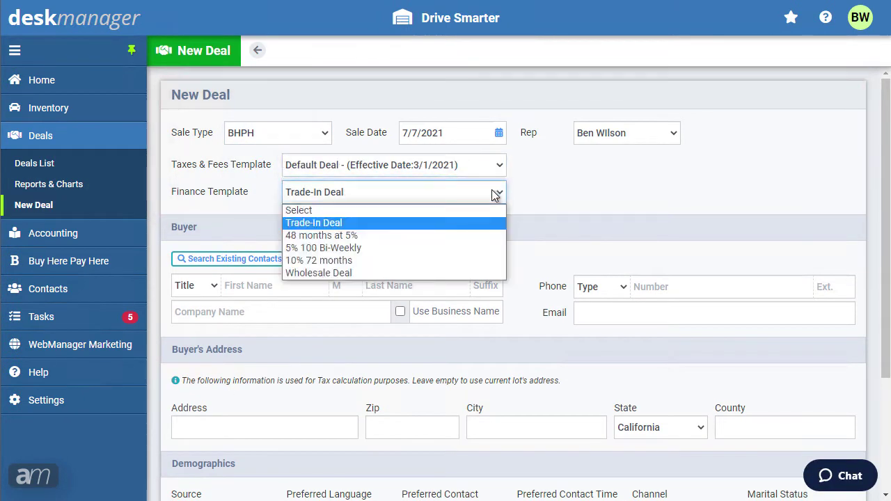
left_click(480, 264)
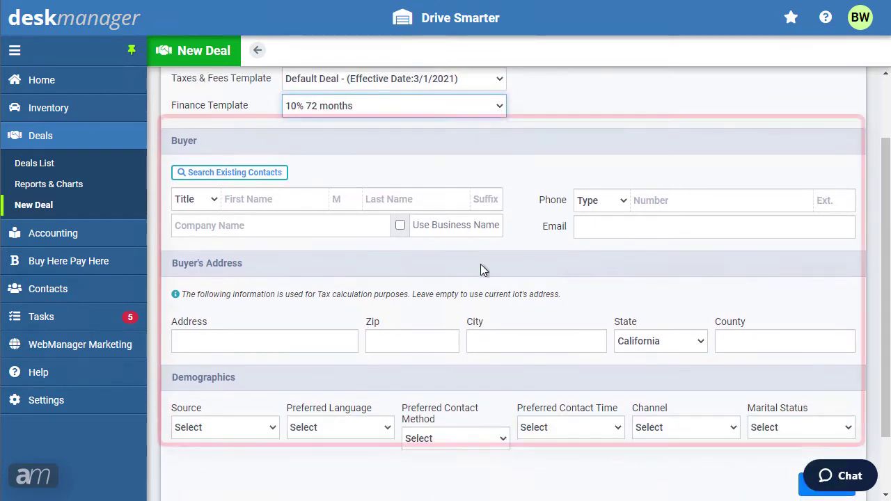
- Fill in the buyer's first and last name, phone number and street address, then create the deal
left_click(282, 193)
key("Tab")
left_click(669, 201)
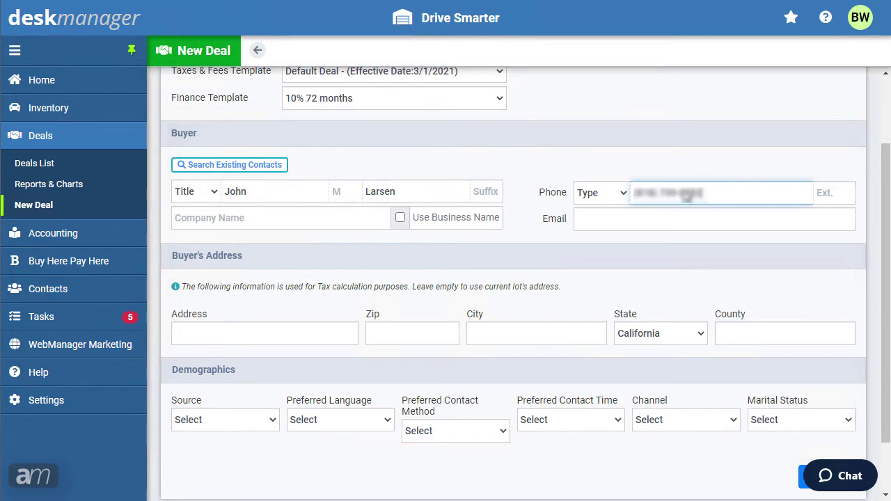
left_click(312, 337)
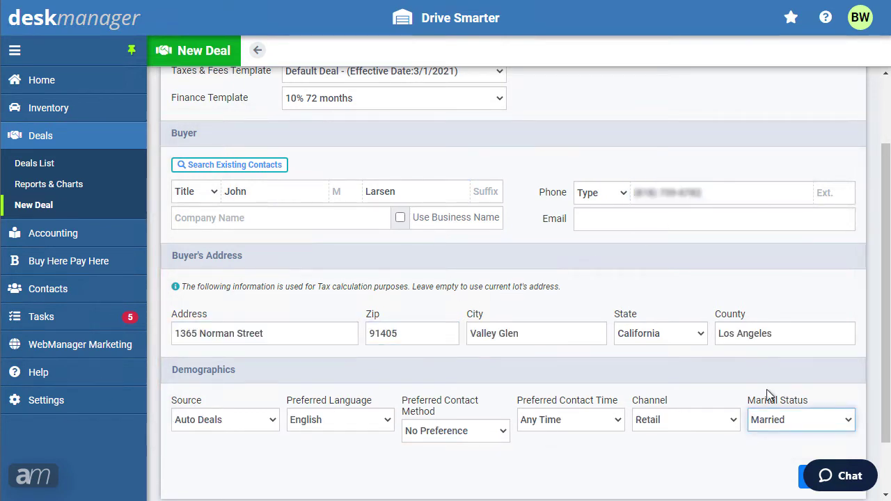
scroll(767, 392, "down", 1)
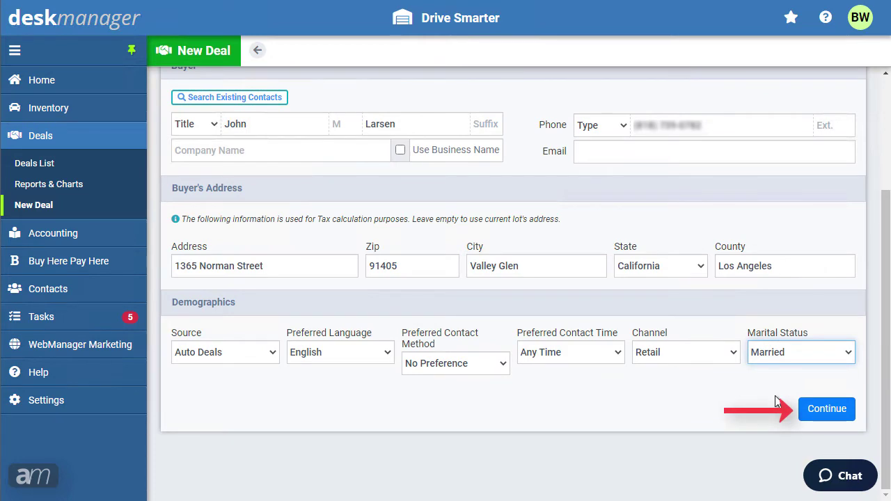
left_click(815, 410)
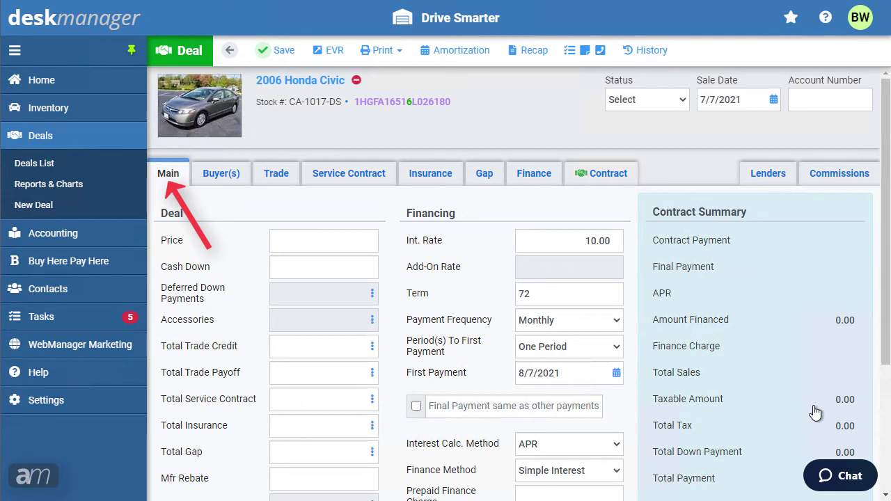
- Enter a 12,500.00 vehicle price and 1,500.00 cash down on the deal
left_click(346, 247)
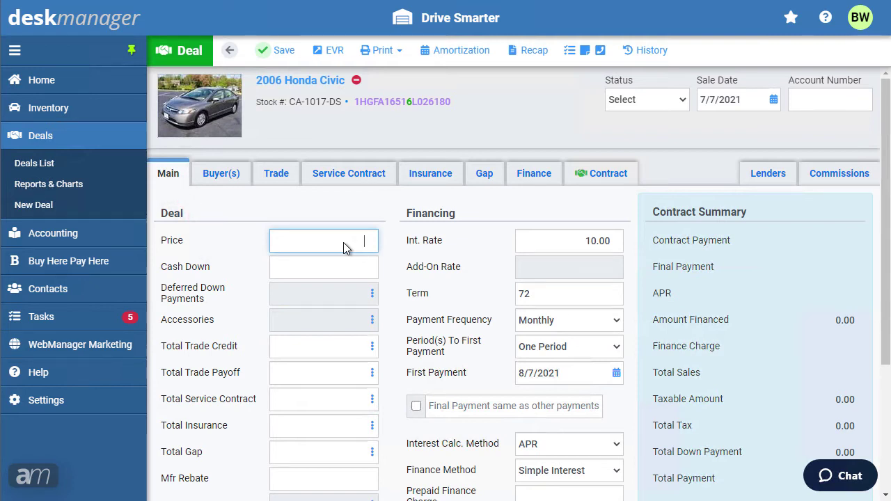
type("12500")
left_click(342, 275)
type("1500")
- Add a 1,500.00 deferred down payment due 08/28/2021 and a Theft protection accessory
left_click(372, 302)
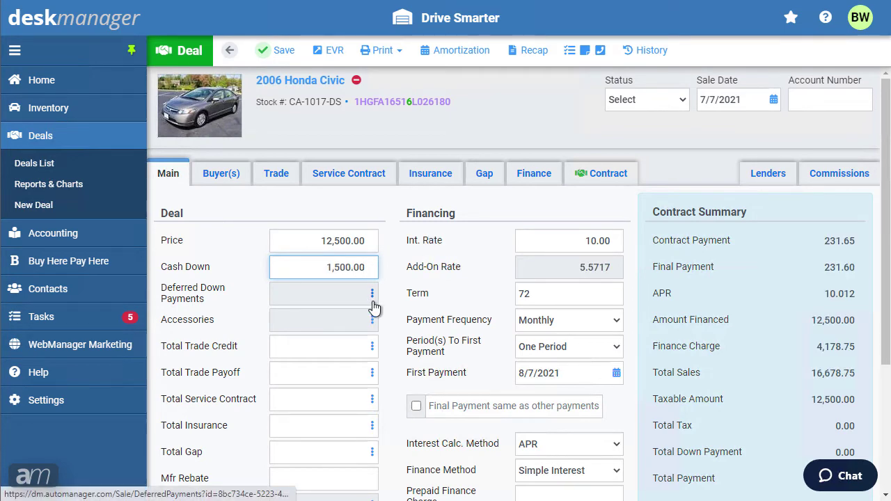
type("1500")
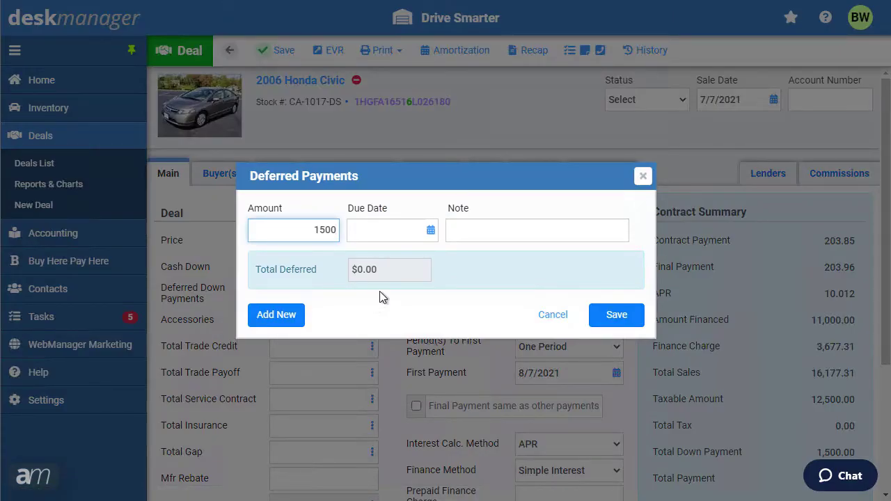
left_click(418, 230)
type("08/28/2021")
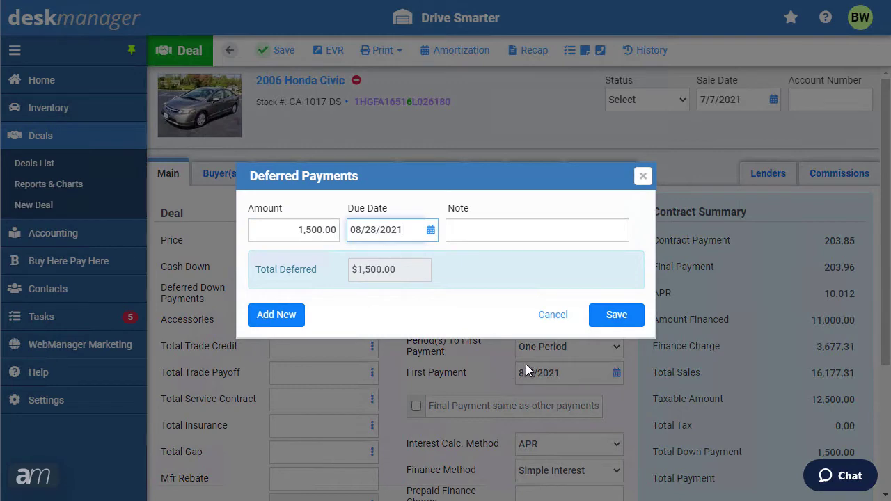
left_click(617, 314)
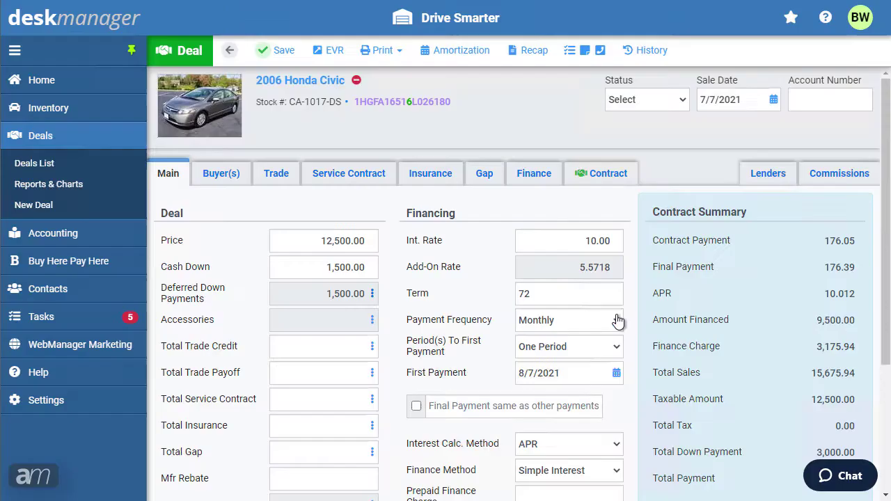
left_click(373, 324)
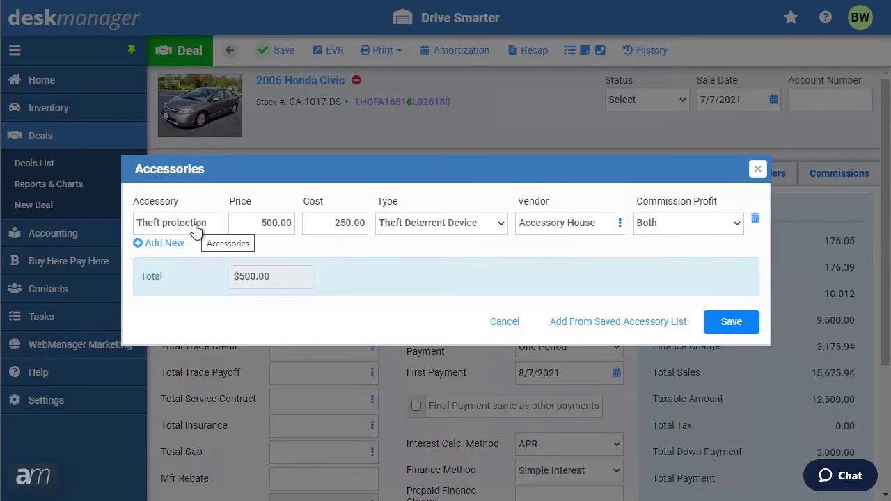
left_click(732, 323)
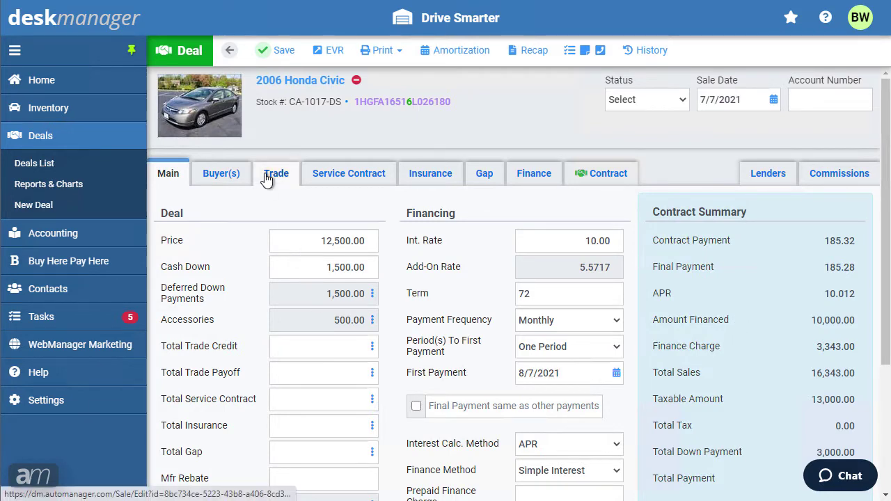
- Add a trade-in by pasting and decoding its VIN, keeping the SXT 4dr Sedan style
left_click(267, 177)
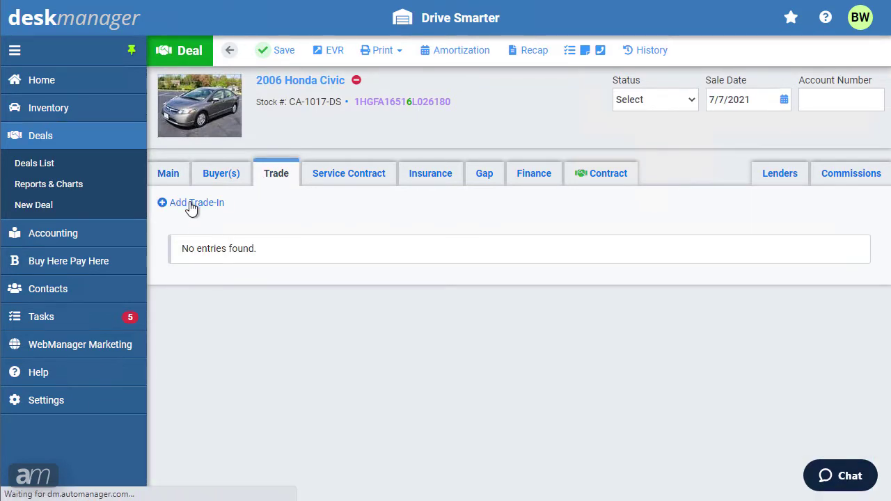
left_click(191, 204)
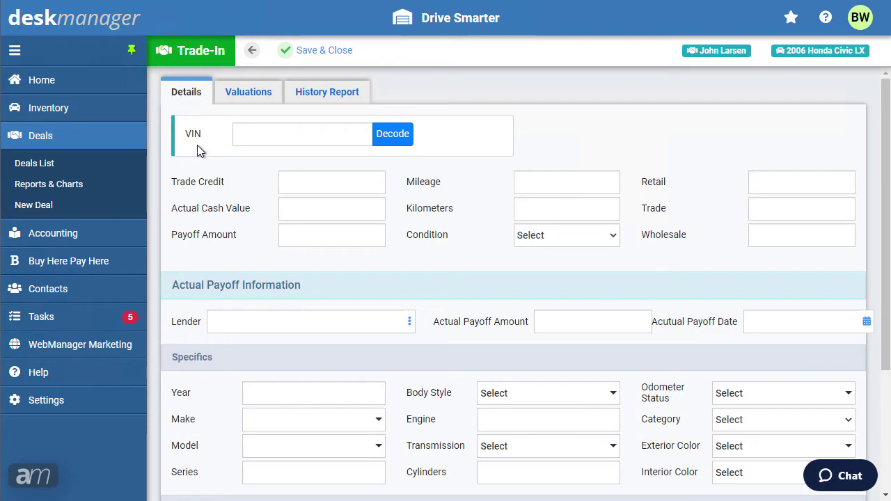
left_click(239, 140)
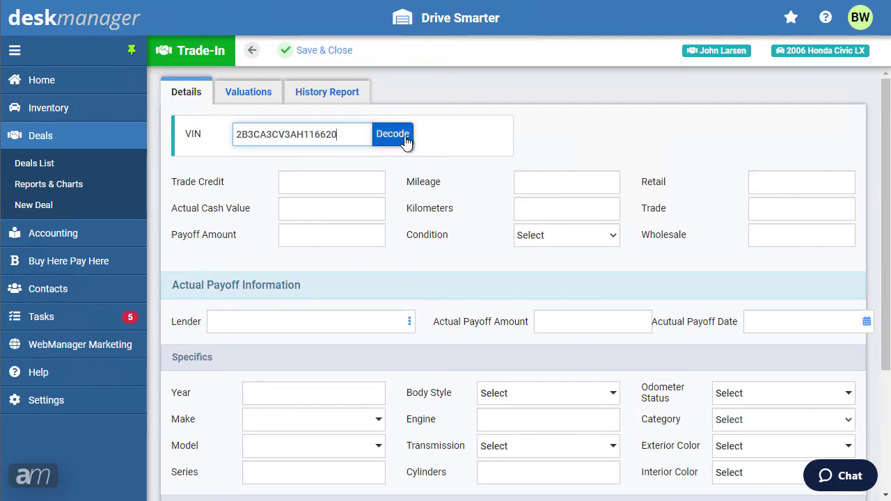
left_click(395, 143)
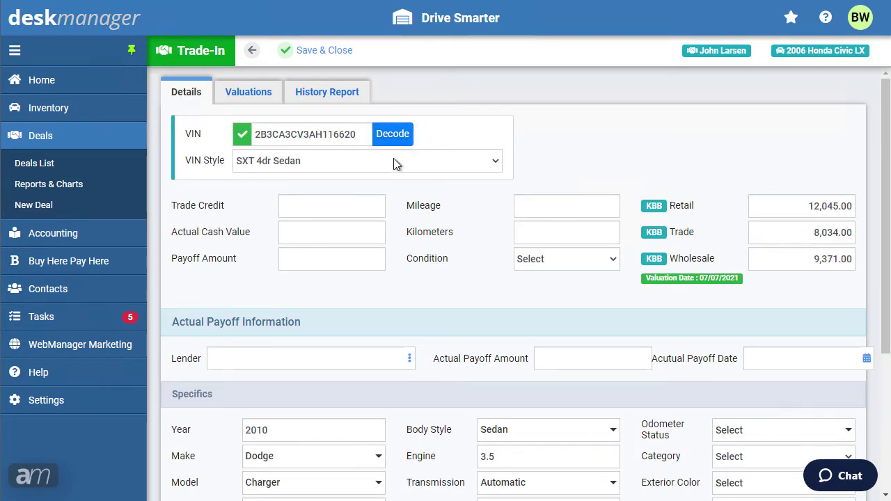
left_click(394, 161)
left_click(393, 160)
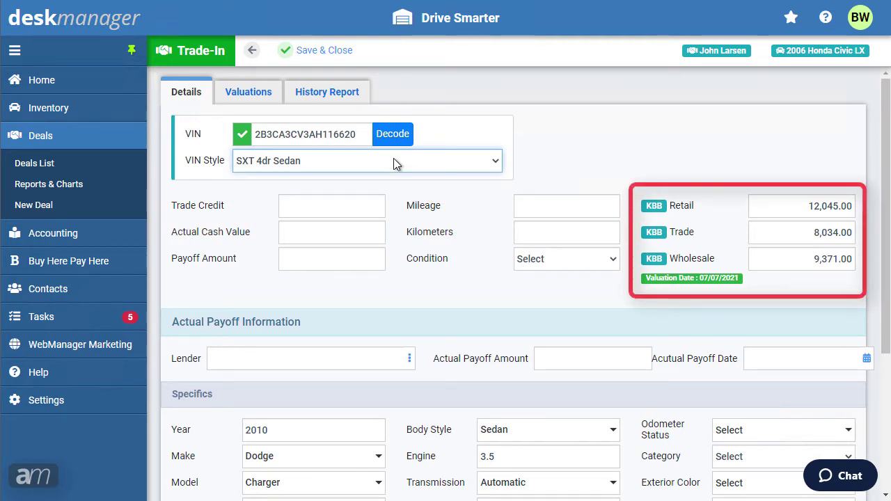
- Give the trade-in 1000 trade credit, 1000 actual cash value and 54251 mileage, then save it
left_click(349, 207)
type("1000")
key("Tab")
type("1000")
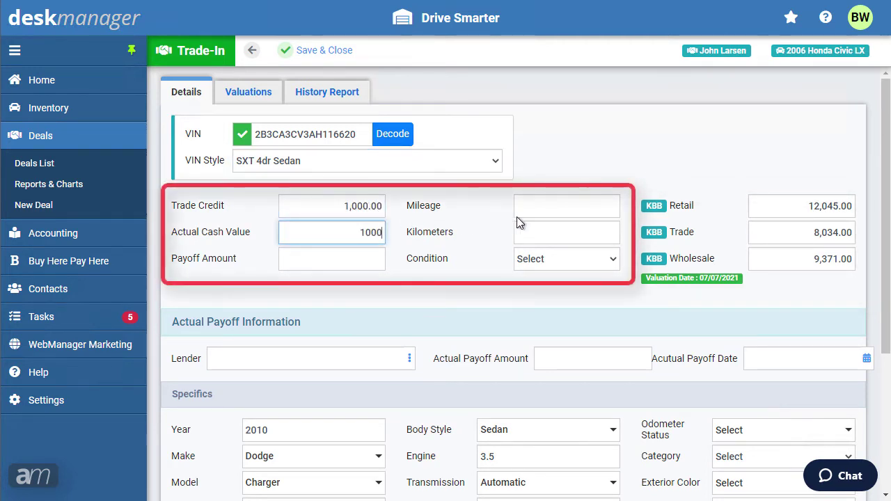
left_click(537, 209)
type("54251")
key("Tab")
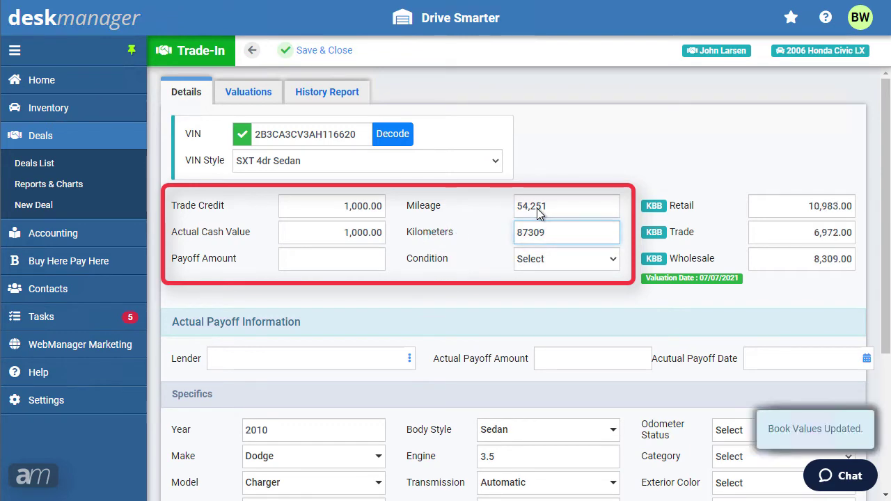
left_click(327, 52)
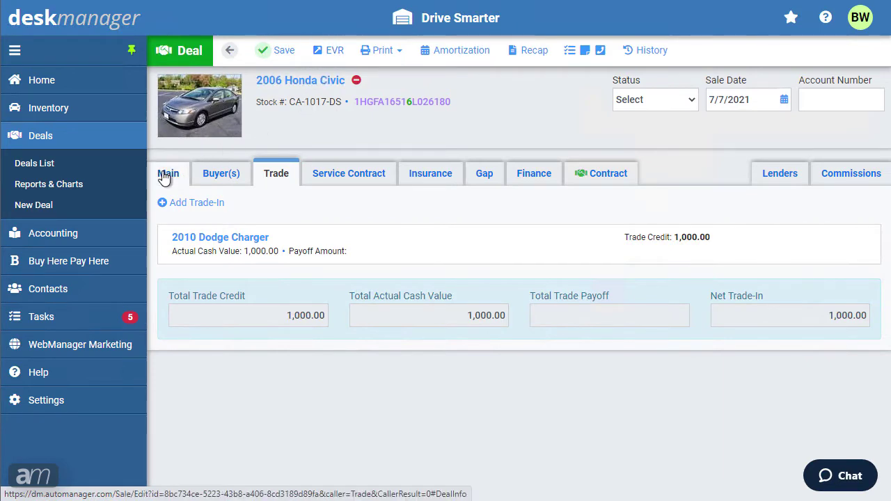
- Add and save the 24 - Platinum Guard service contract, then return to the Main tab
left_click(167, 175)
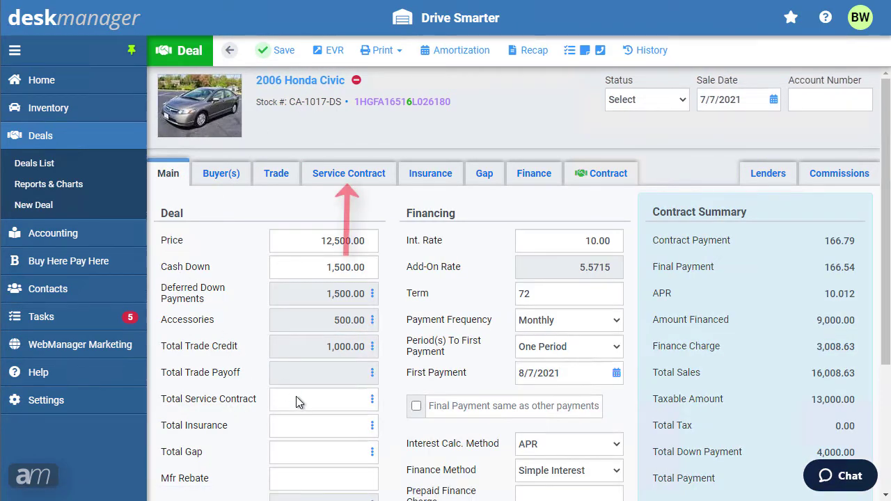
left_click(374, 181)
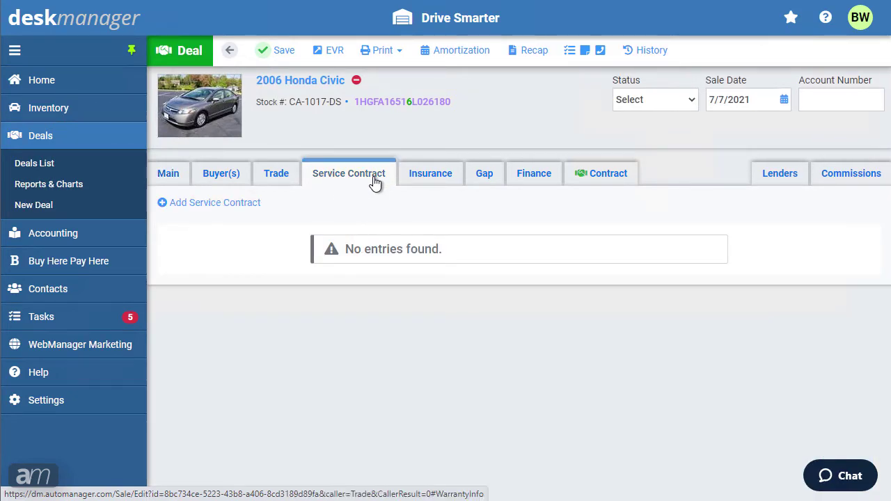
left_click(248, 208)
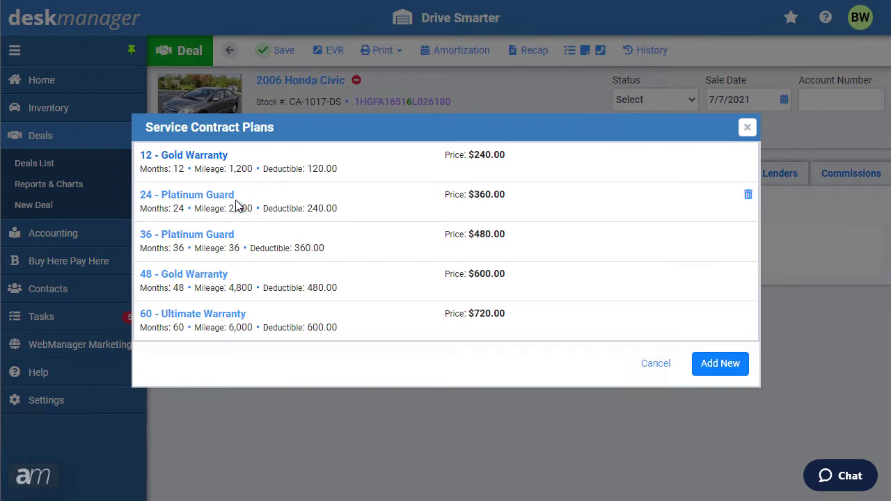
left_click(230, 197)
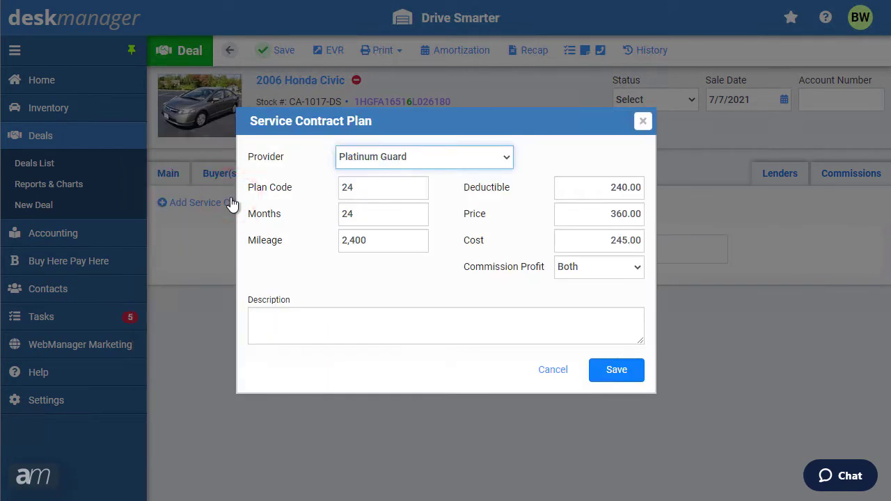
left_click(622, 374)
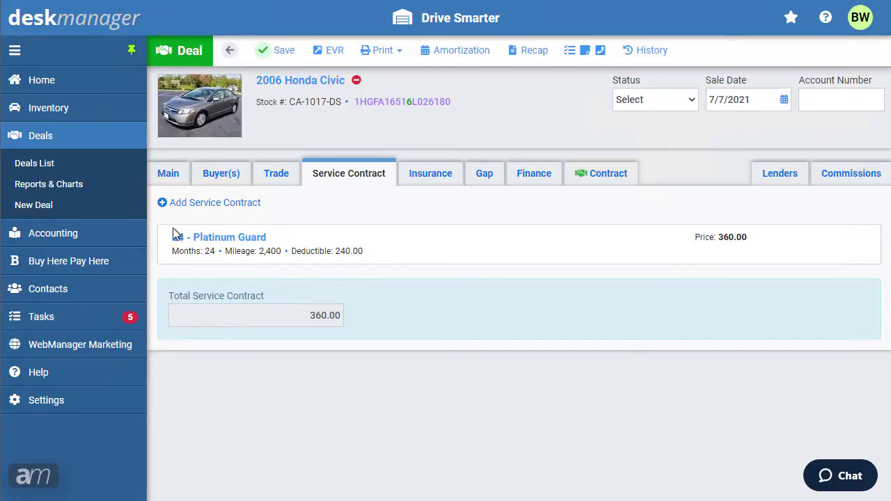
left_click(160, 182)
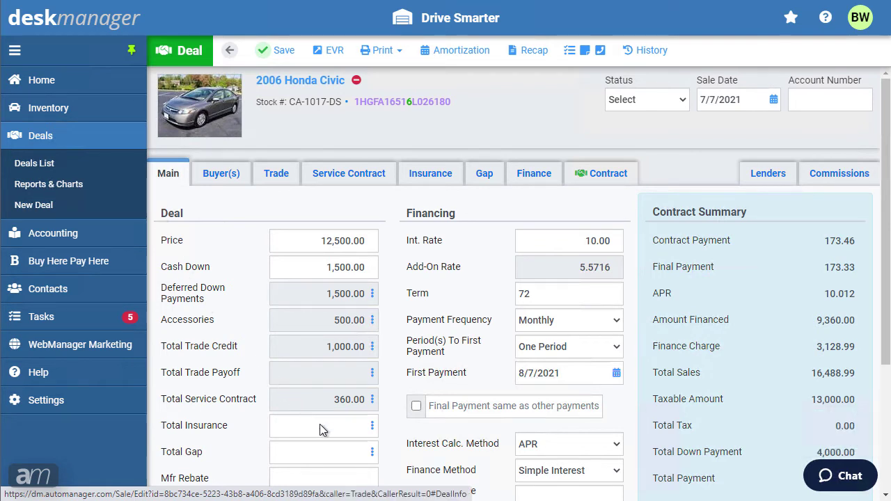
- Expand the vehicle insurance coverage details and save the insurance premiums
left_click(427, 182)
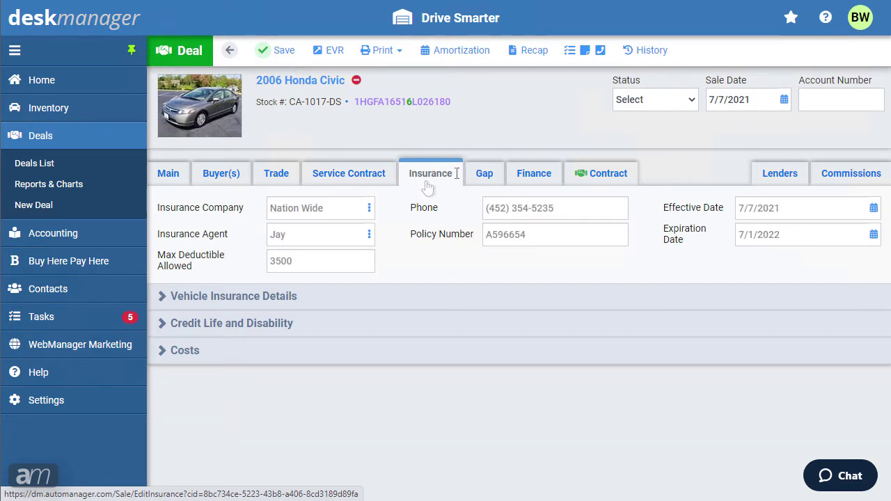
left_click(206, 305)
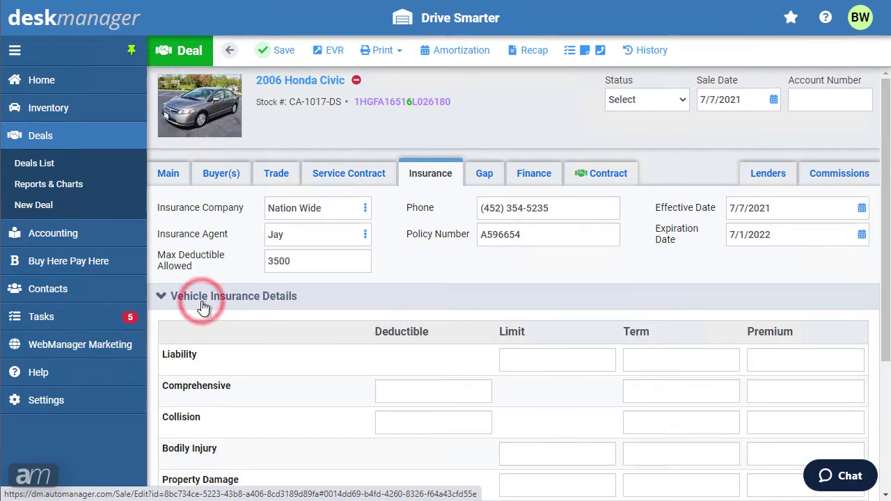
scroll(203, 307, "down", 1)
scroll(201, 301, "down", 2)
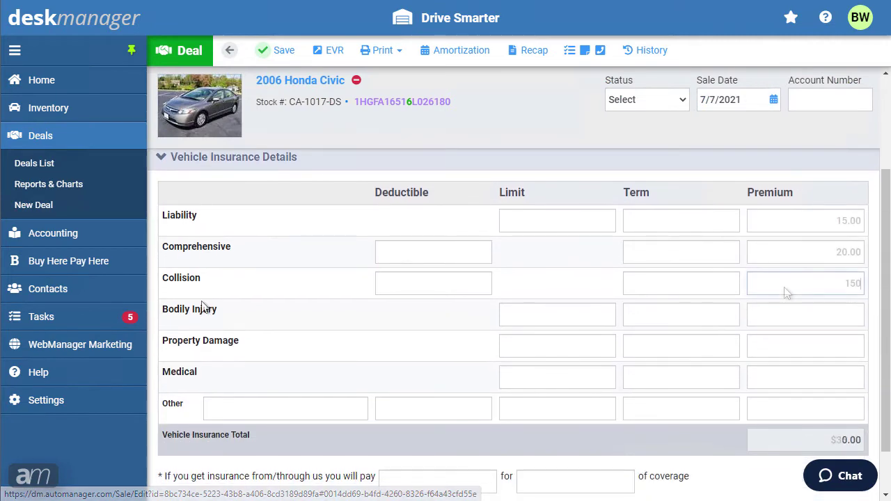
left_click(283, 51)
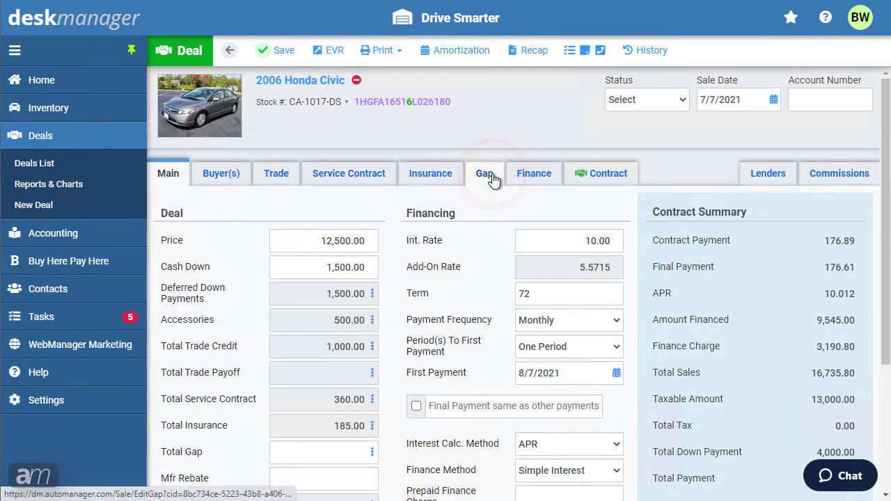
- Set up gap coverage with Classic Gap, premium 750 and term 72
left_click(490, 174)
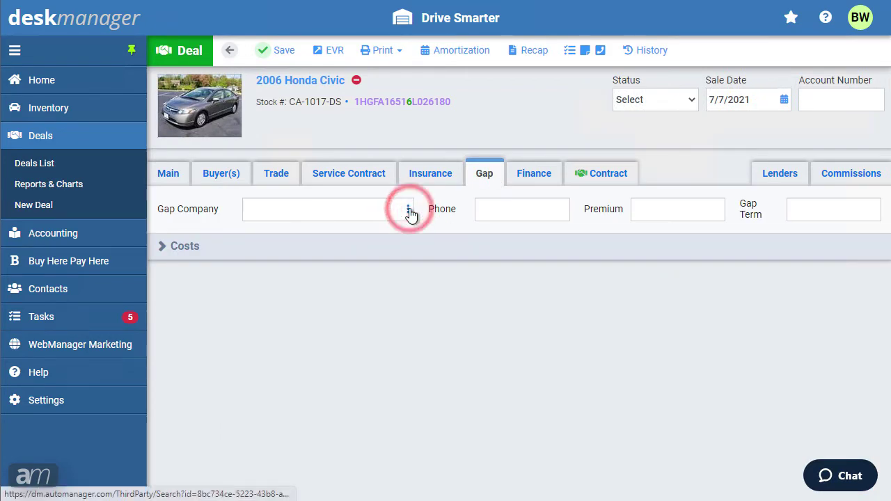
left_click(408, 210)
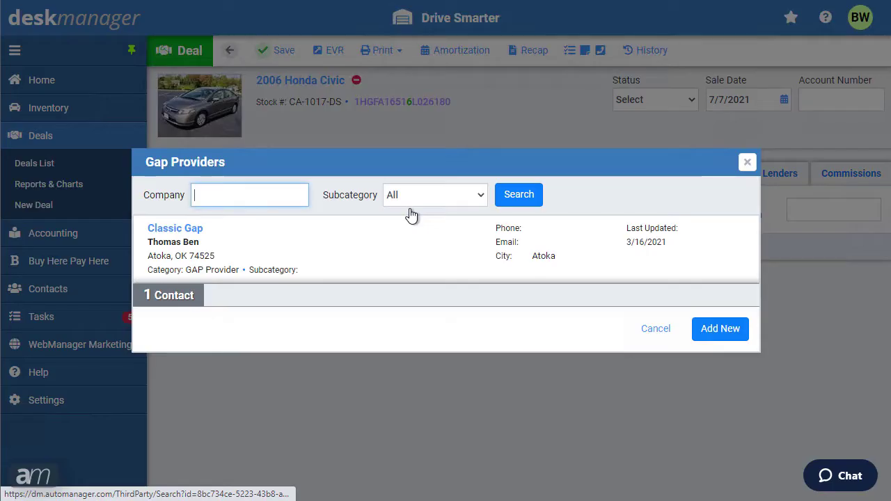
left_click(182, 229)
left_click(522, 215)
key("ctrl+v")
left_click(646, 214)
type("750")
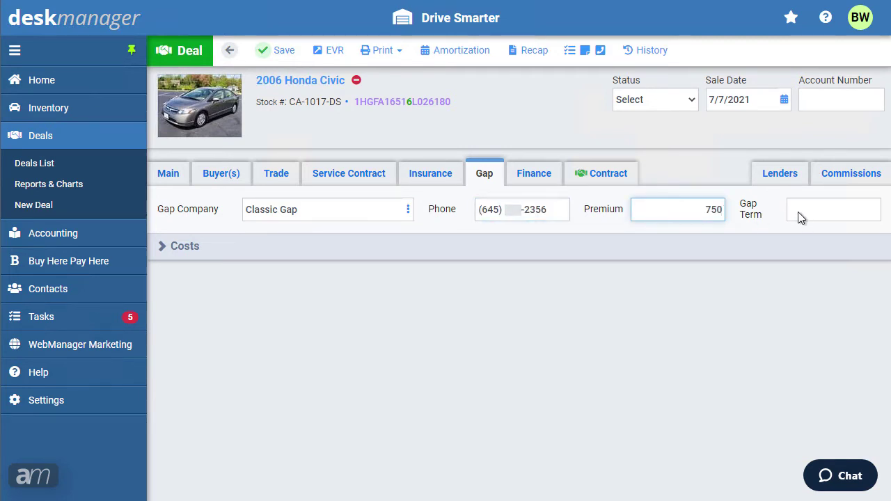
left_click(800, 212)
type("72")
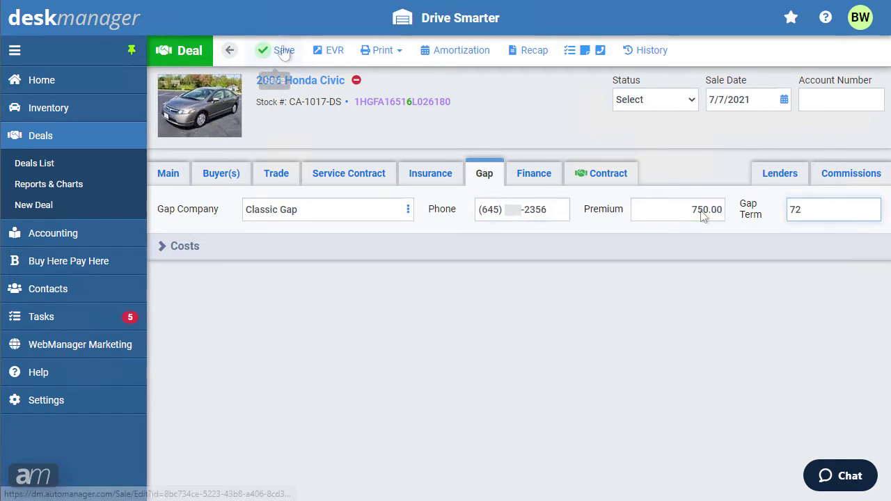
left_click(282, 51)
- Enter a gap cost of 500 under Costs and save the gap details
left_click(187, 248)
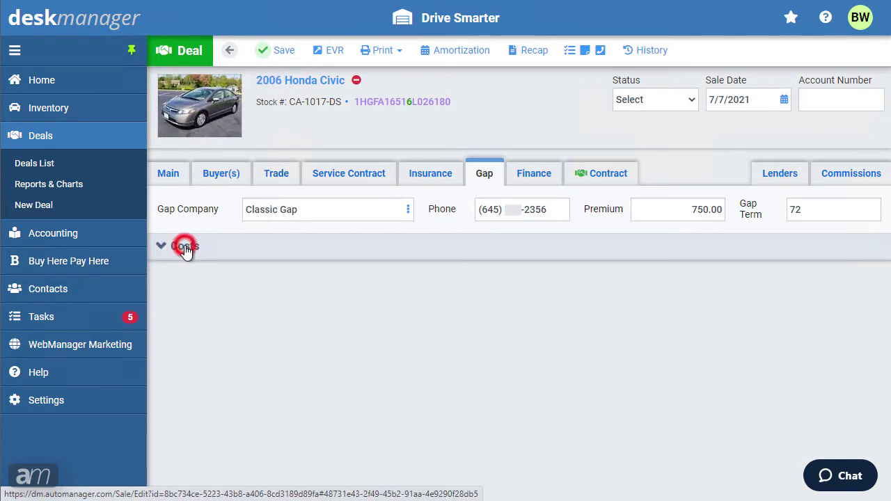
left_click(202, 295)
type("500")
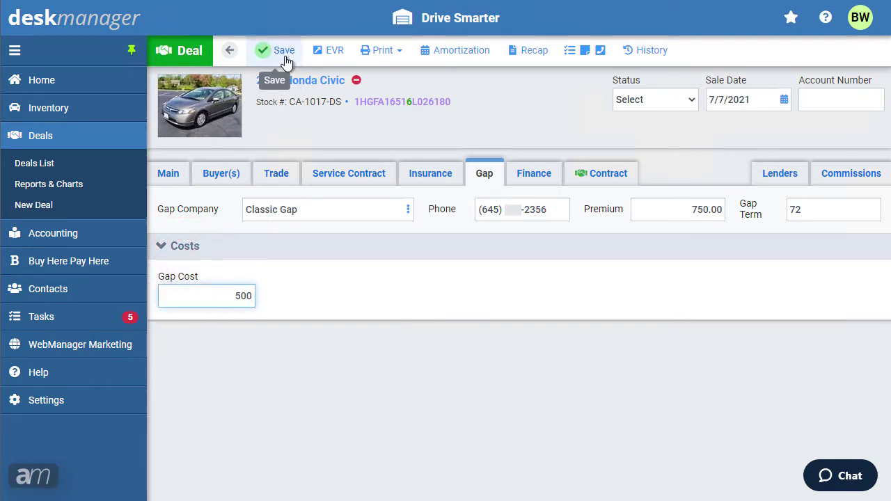
left_click(282, 55)
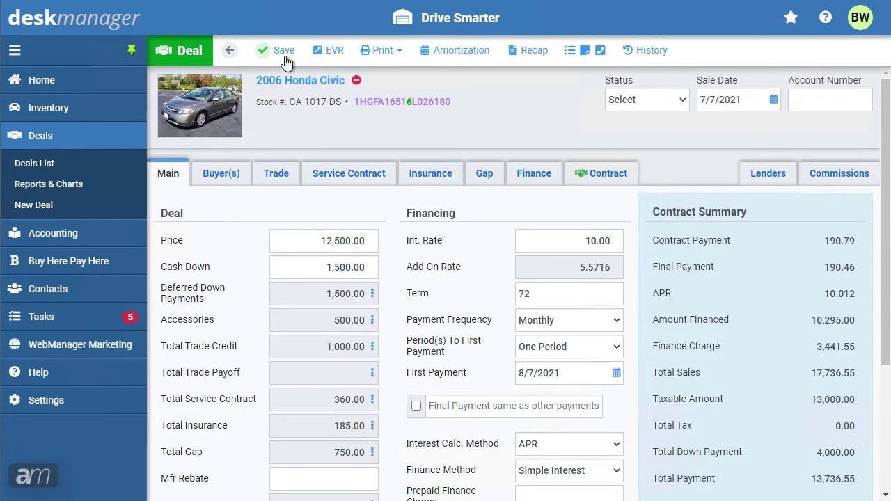
- Save the deal's fee amounts and review the tax rate details without changing them
scroll(394, 296, "down", 1)
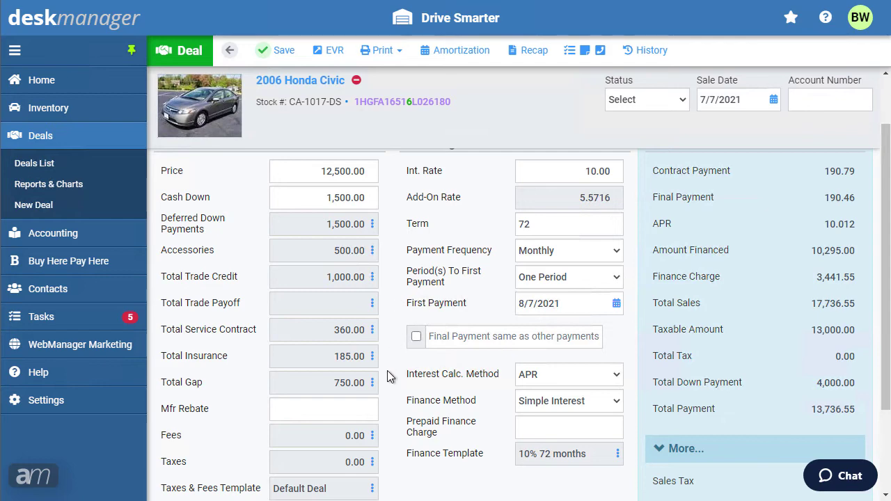
left_click(364, 440)
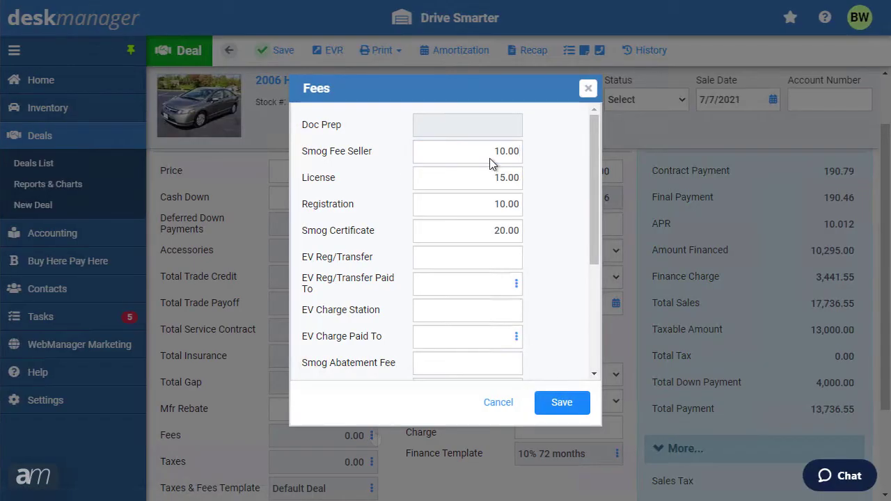
left_click(557, 404)
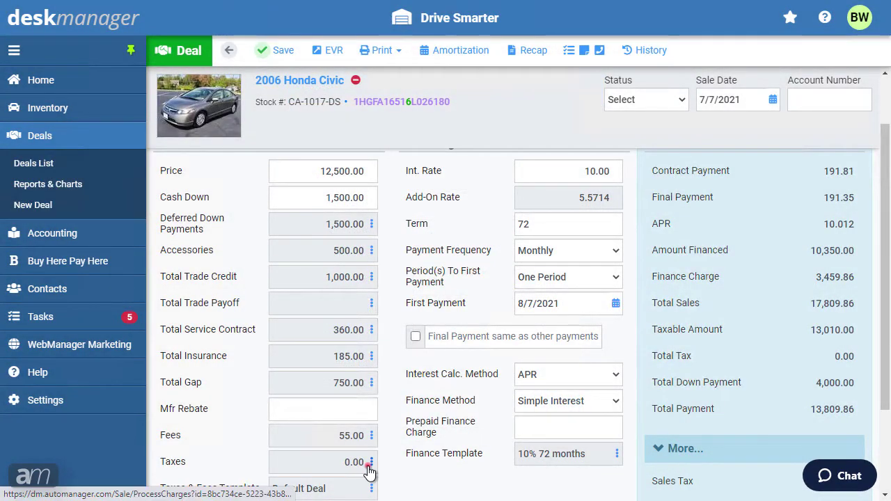
left_click(370, 463)
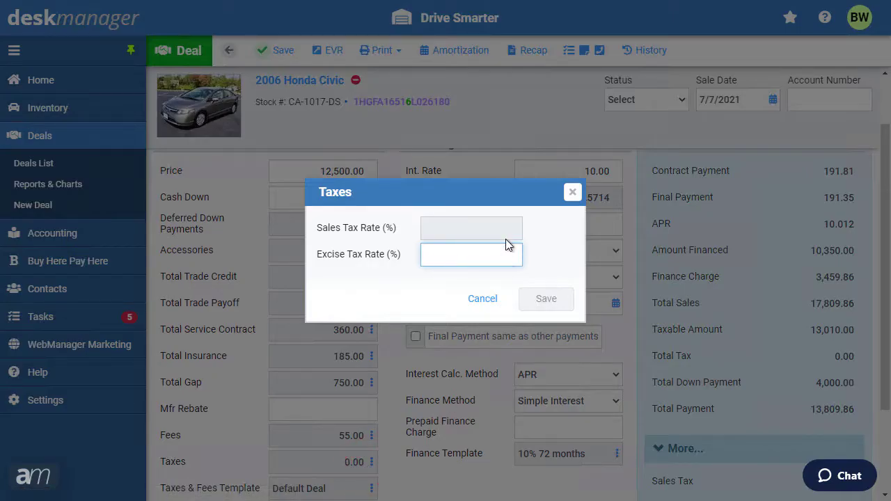
left_click(485, 300)
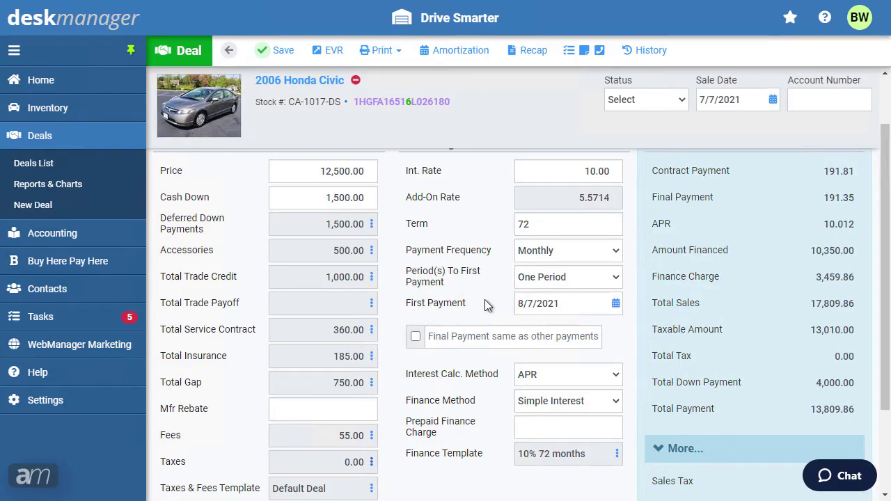
scroll(485, 300, "up", 1)
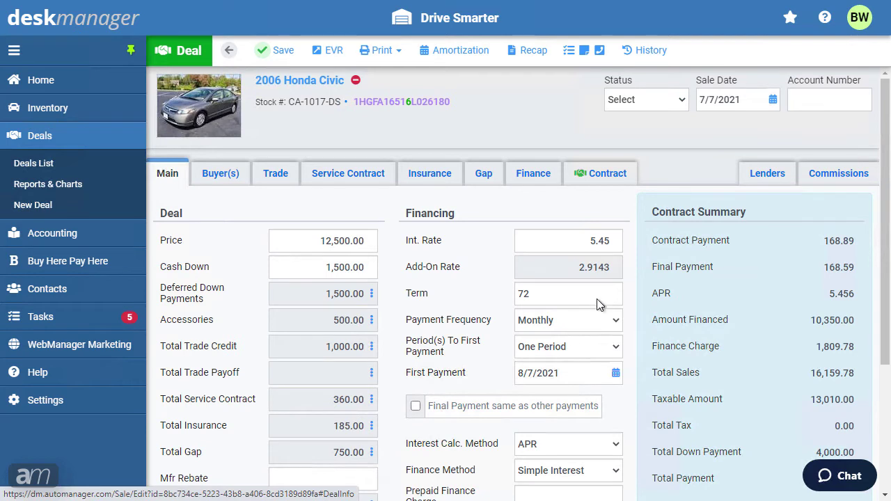
- Mark the Civic deal's contract as final and confirm locking it
left_click(626, 176)
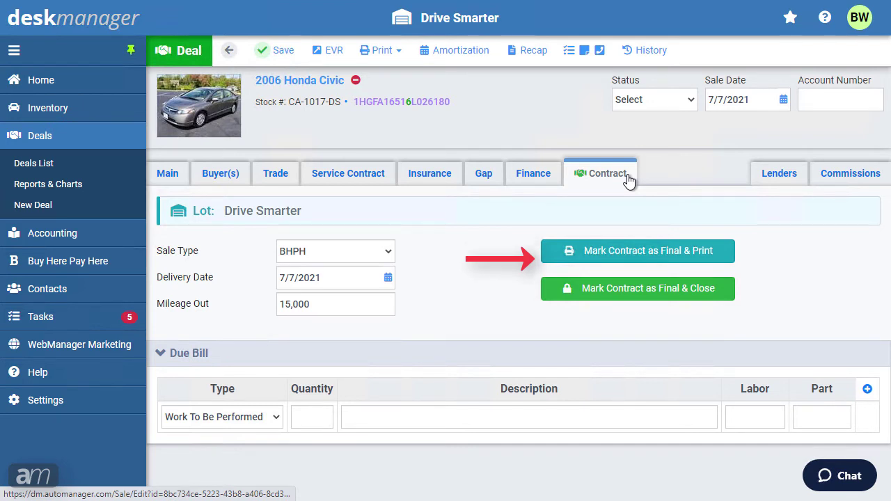
left_click(620, 288)
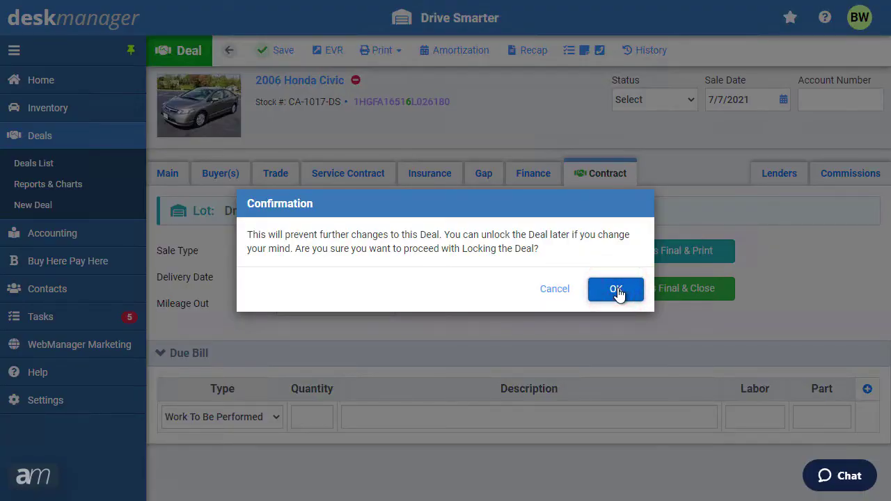
left_click(617, 289)
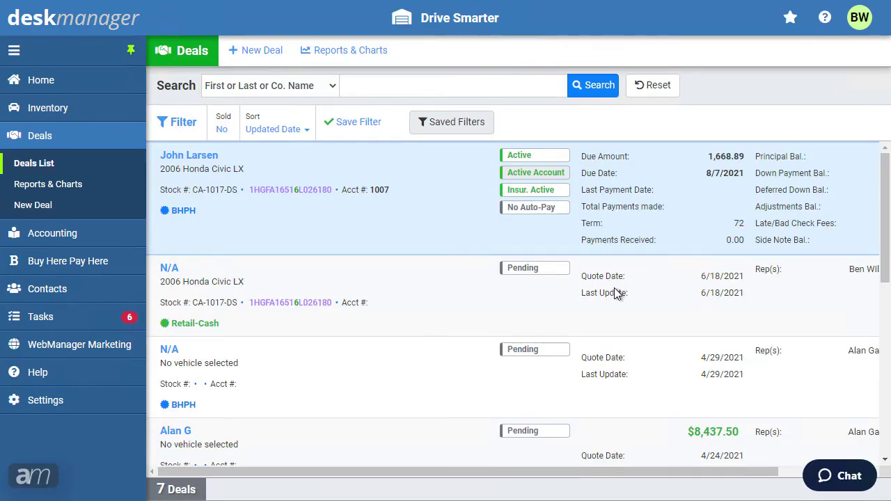
- Open the 2006 Honda Civic BHPH account from the Accounting List
left_click(135, 237)
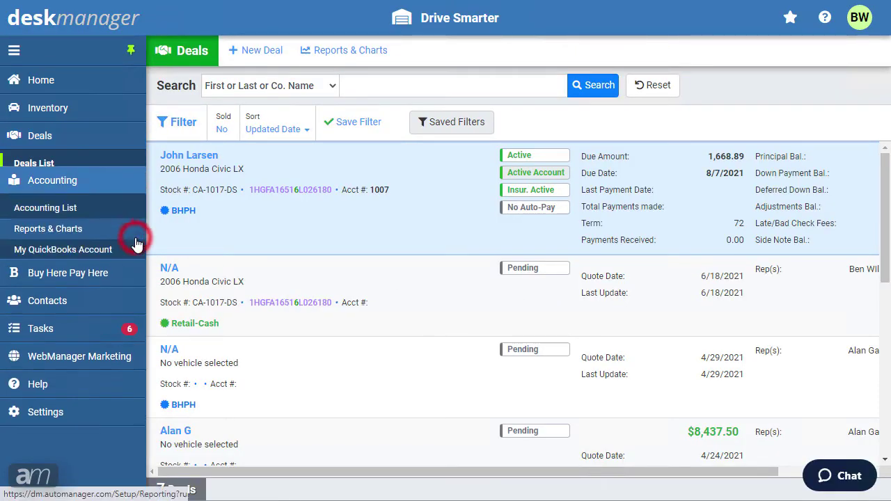
left_click(76, 195)
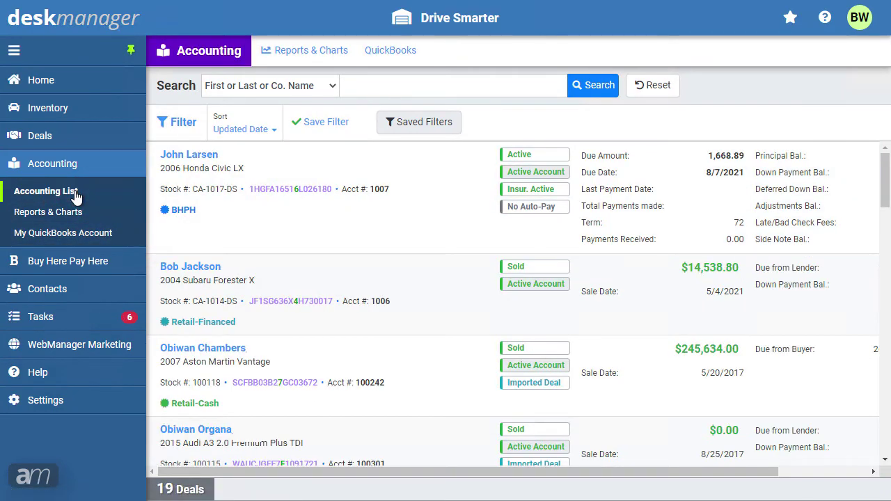
left_click(180, 156)
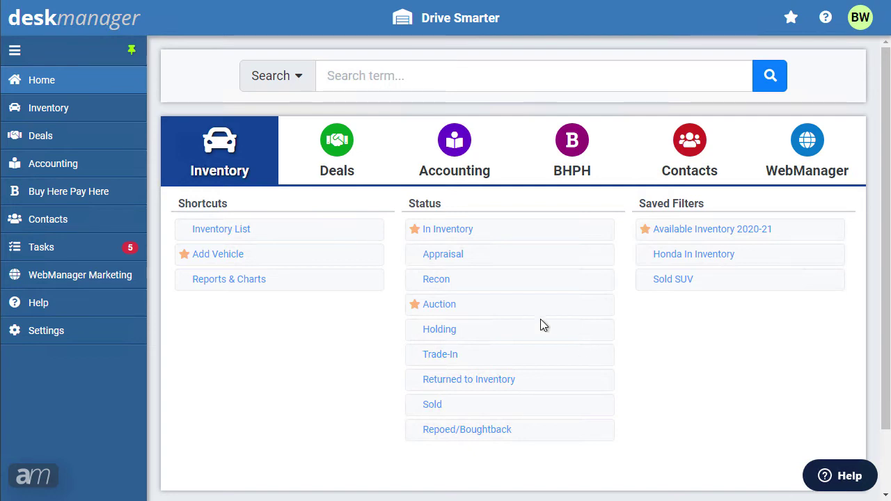
- Create and save a Deal-type form pack named 'CA Deal' under Settings > Form Packs
left_click(85, 331)
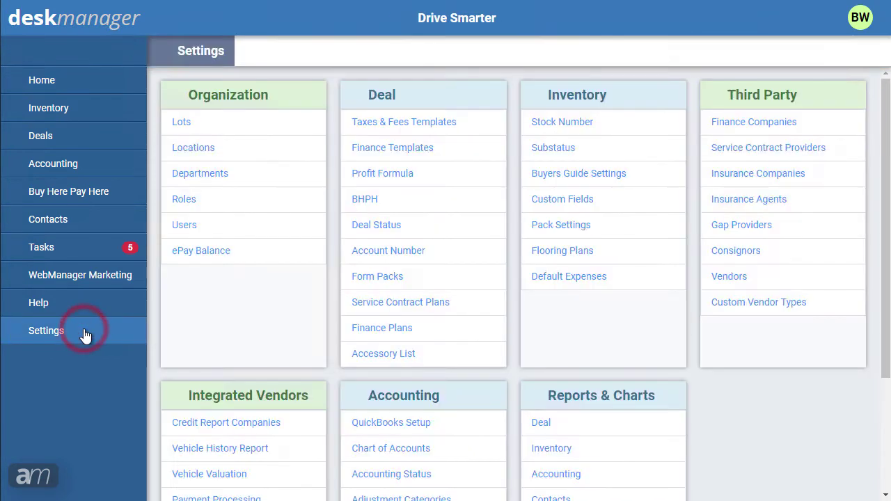
left_click(392, 280)
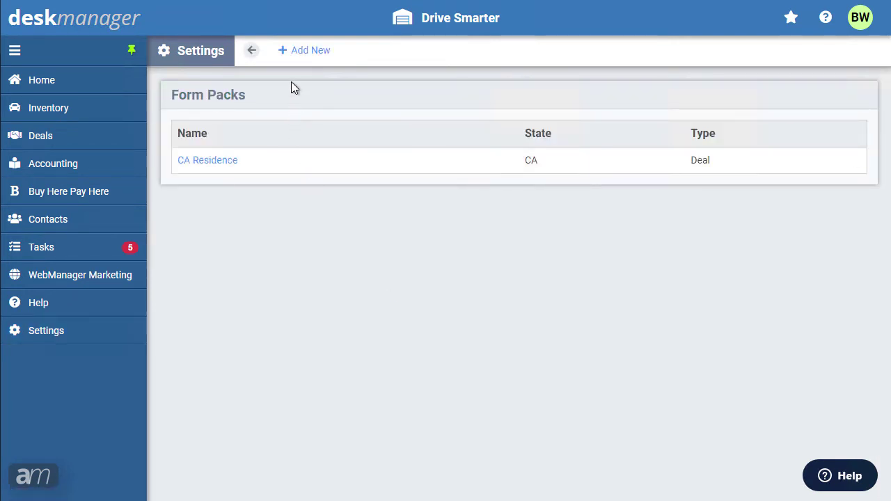
left_click(296, 59)
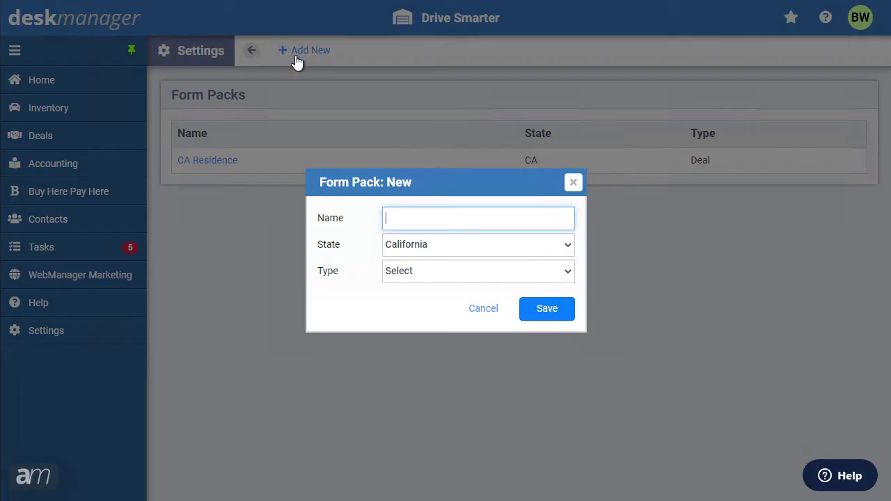
type("CA Deal")
left_click(422, 272)
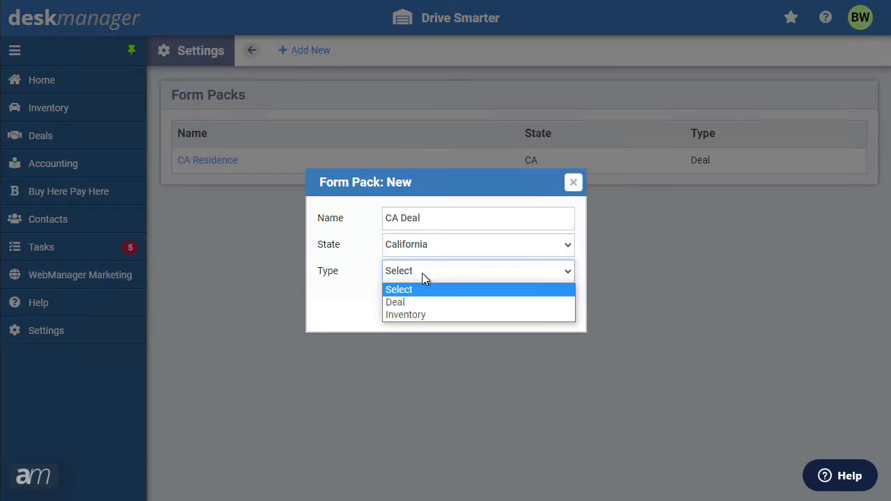
left_click(421, 304)
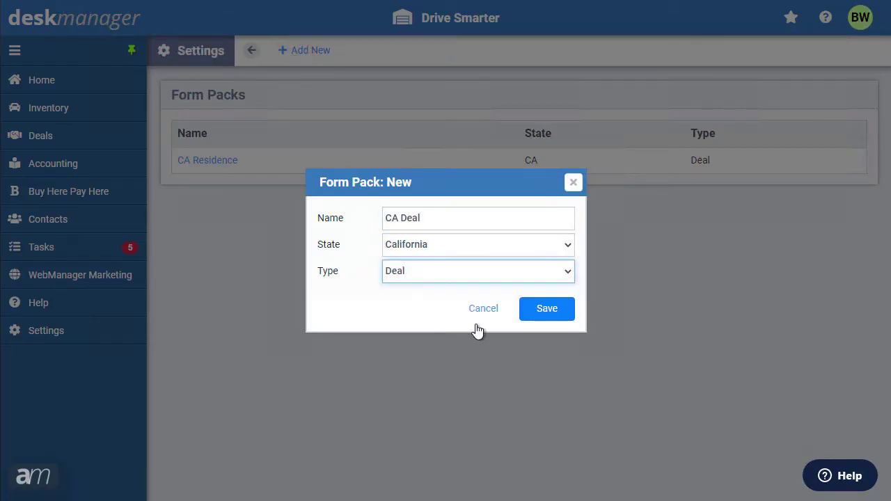
left_click(560, 313)
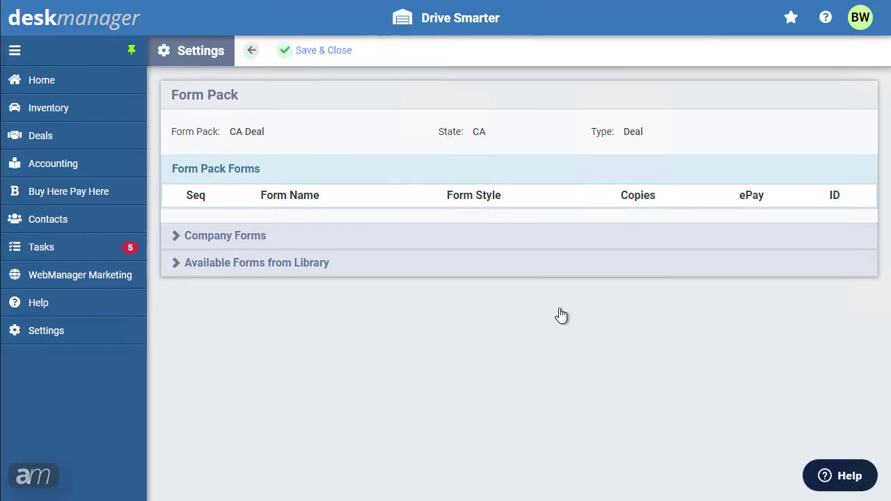
left_click(333, 53)
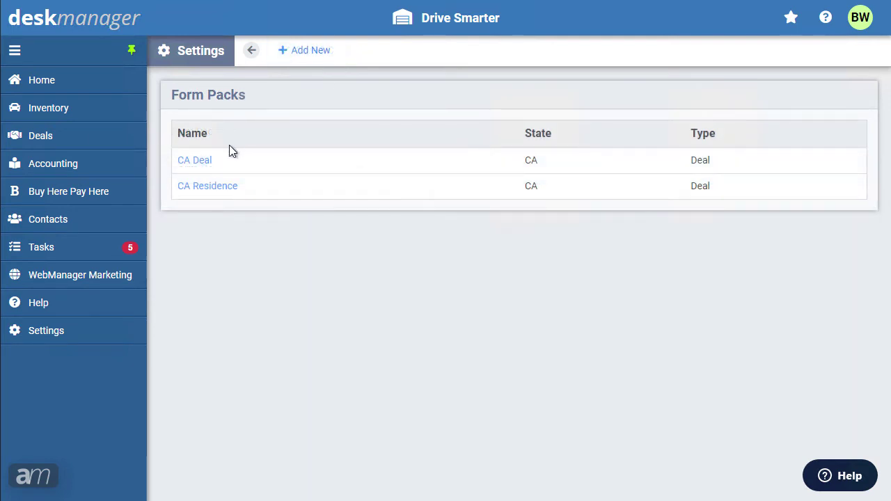
left_click(202, 163)
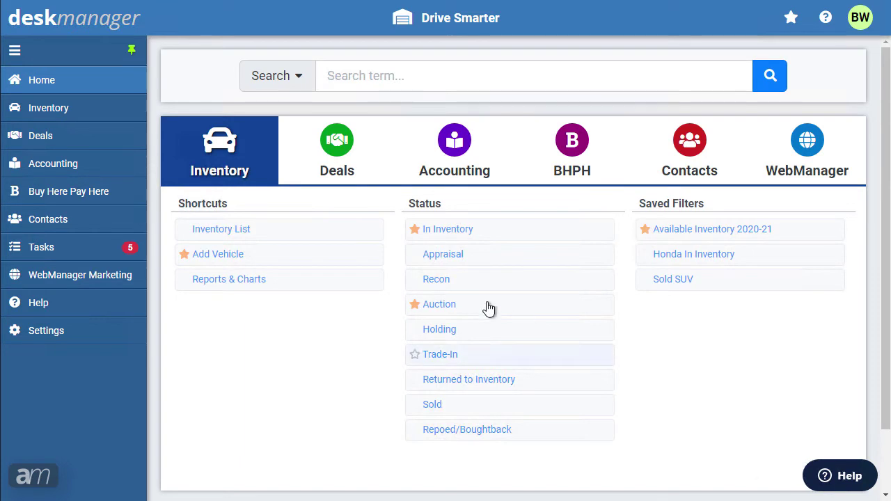
- Start a new template from Settings > Buyers Guide Settings with Add New
left_click(66, 333)
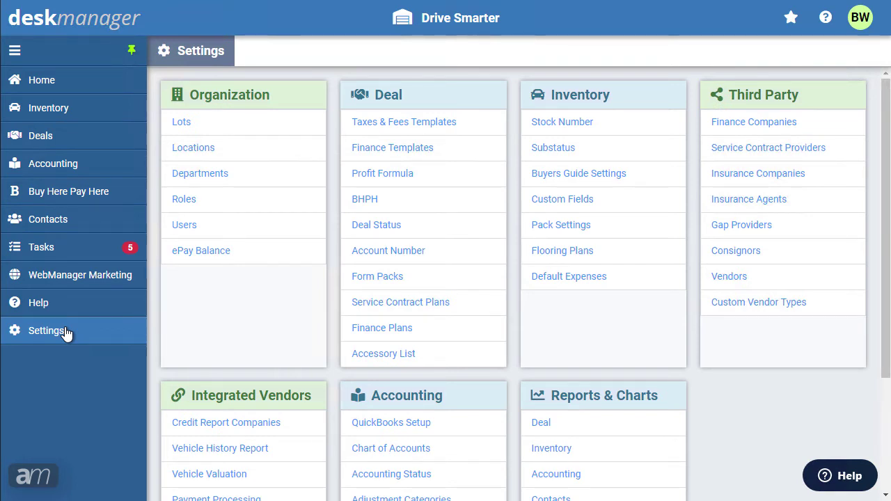
left_click(572, 175)
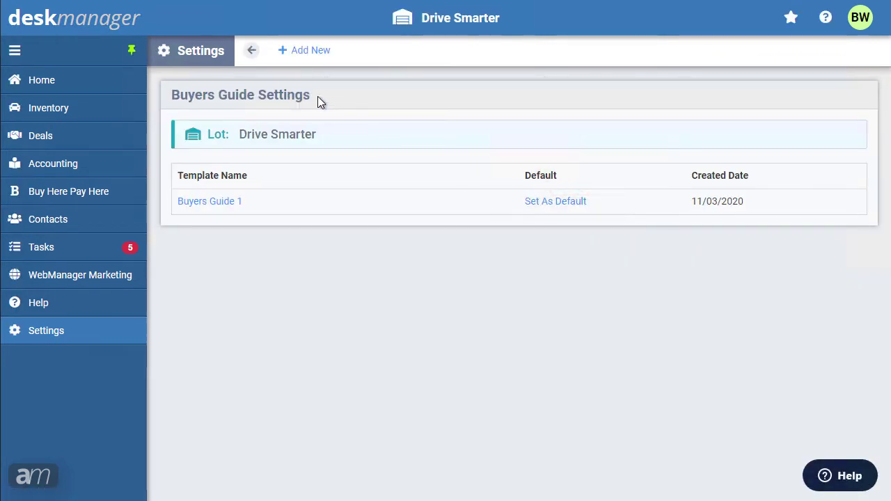
left_click(308, 54)
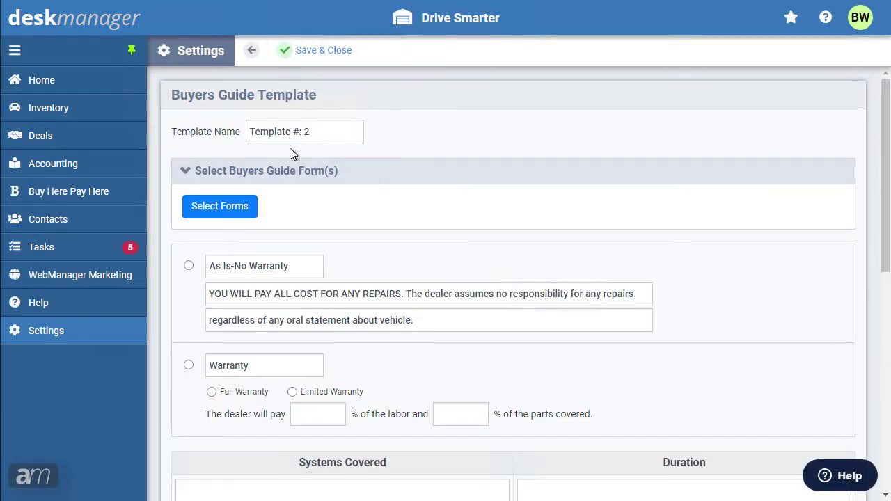
- Search forms for '2018', attach New Blank Paper 2018 FTC Layout, and save the template
left_click(212, 206)
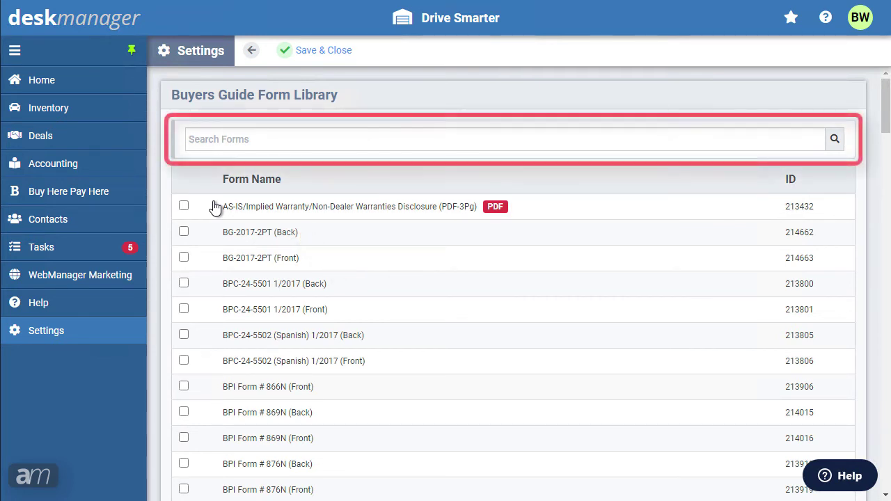
left_click(271, 146)
type("2018")
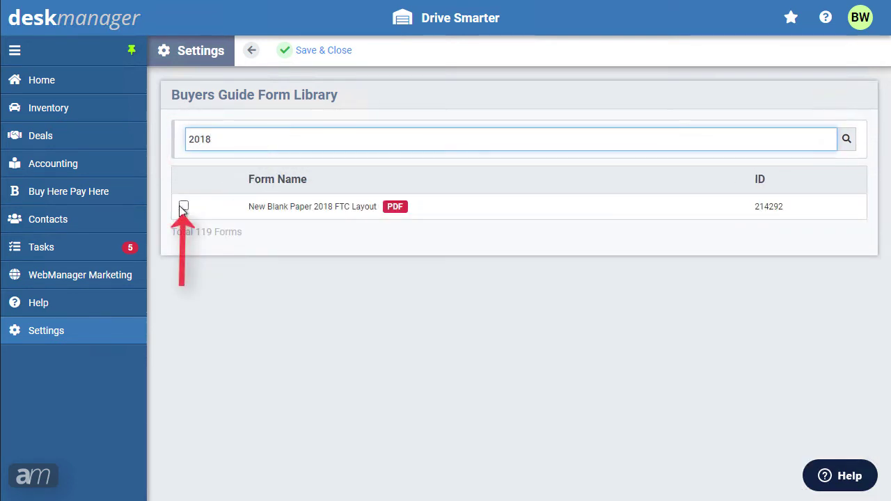
left_click(183, 206)
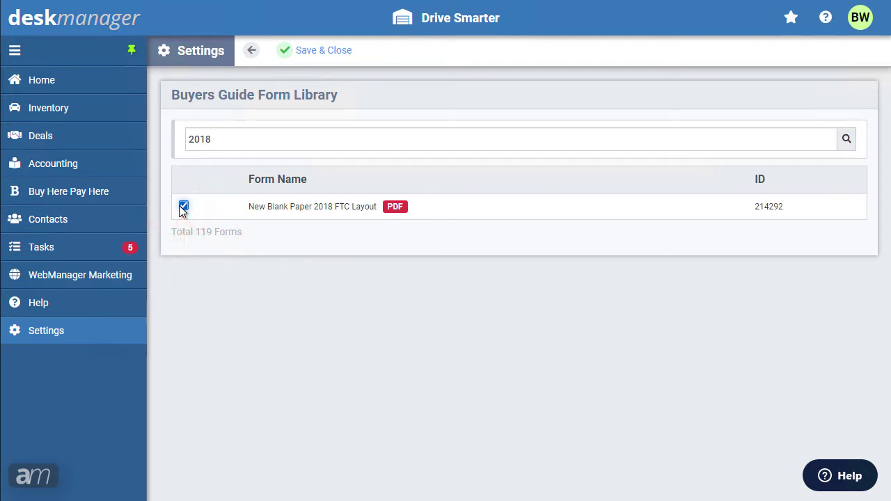
left_click(312, 56)
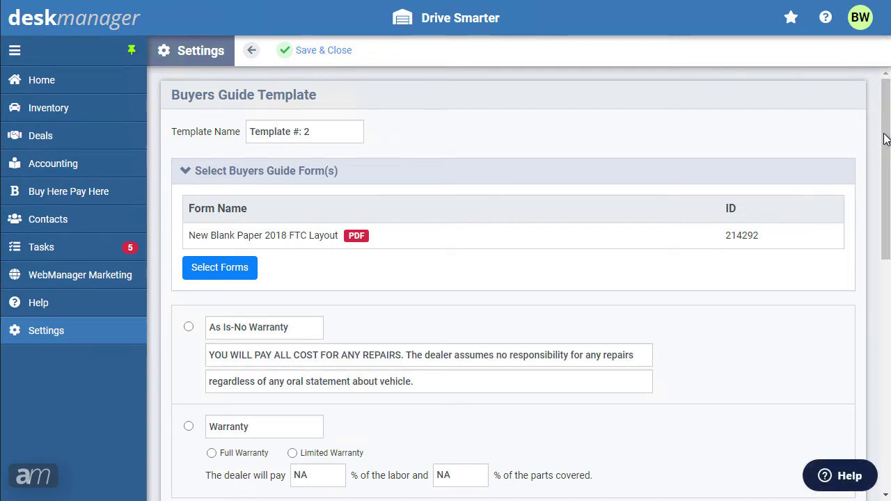
- Review the warranty settings and save and close Buyers Guide Template #: 2
left_click_drag(886, 136, 886, 174)
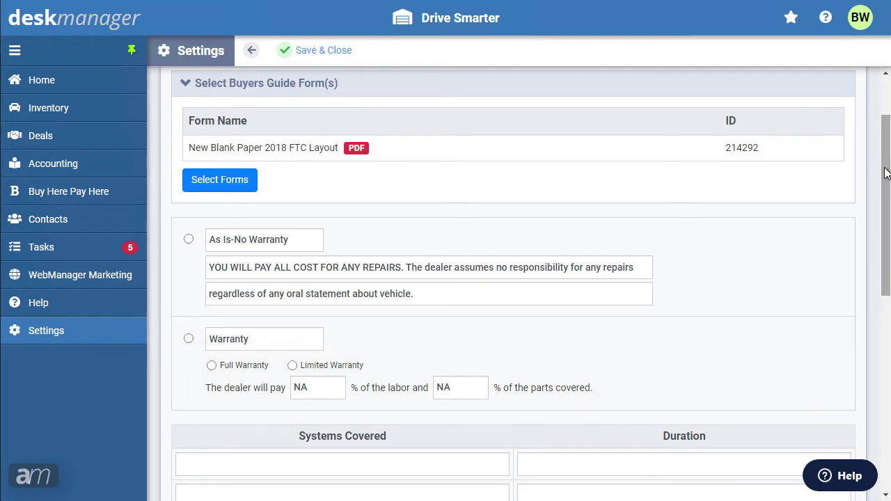
left_click_drag(883, 175, 874, 355)
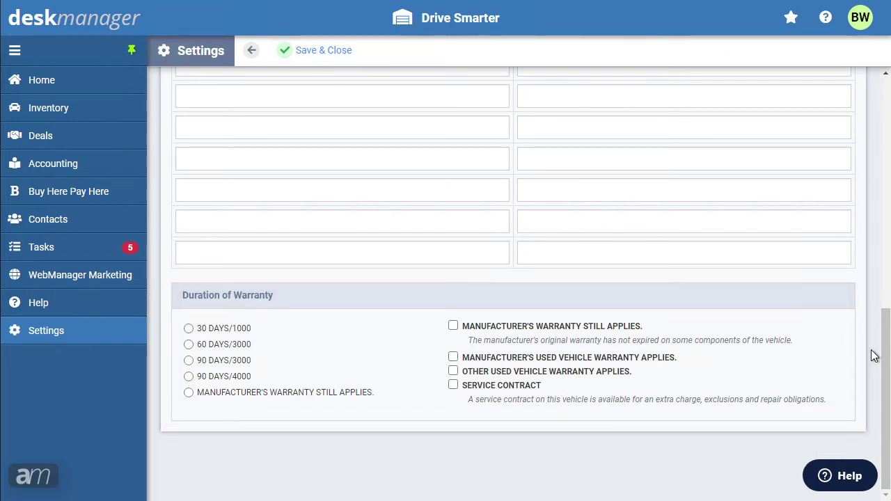
left_click(341, 50)
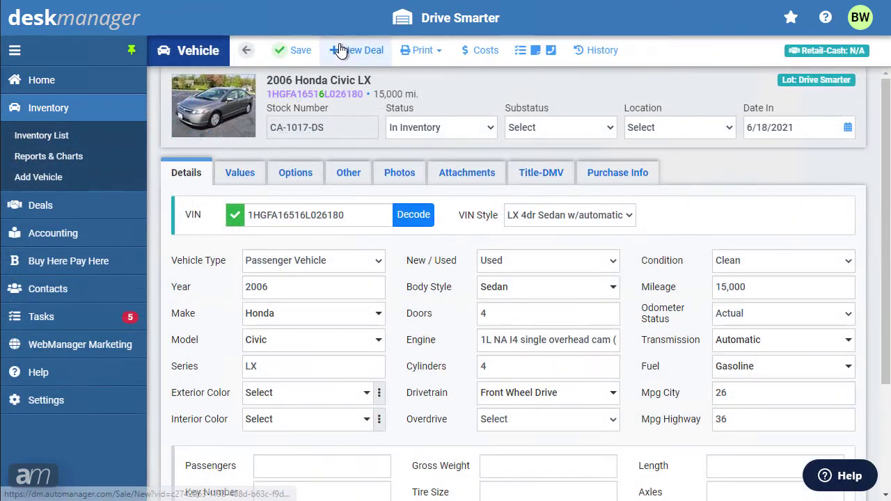
- Print the 2006 Honda Civic LX's Buyers Guide on the New Blank Paper 2018 FTC Layout form
left_click(441, 52)
left_click(431, 98)
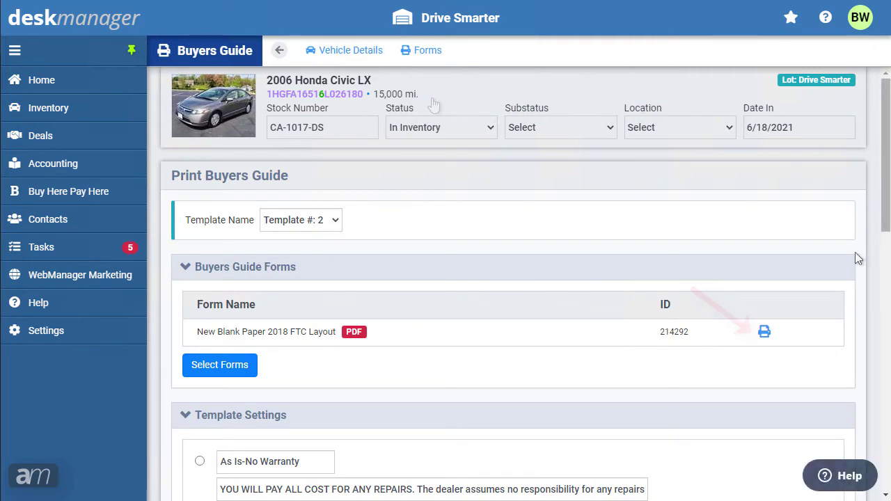
left_click(764, 332)
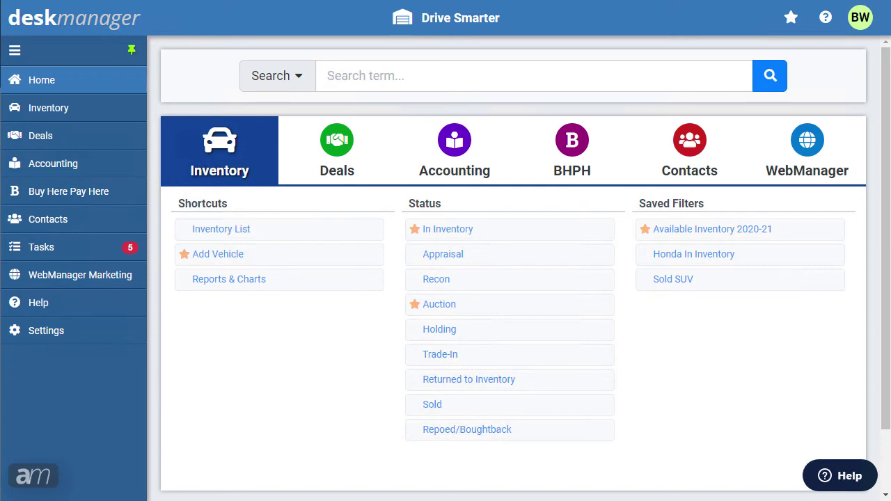
- Open the 2004 Subaru Forester retail-financed deal's account from the Accounting List
left_click(128, 173)
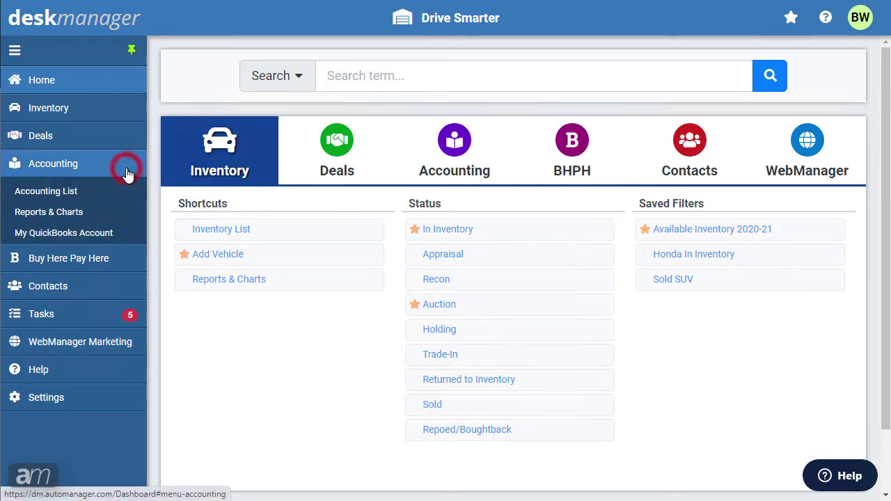
left_click(59, 197)
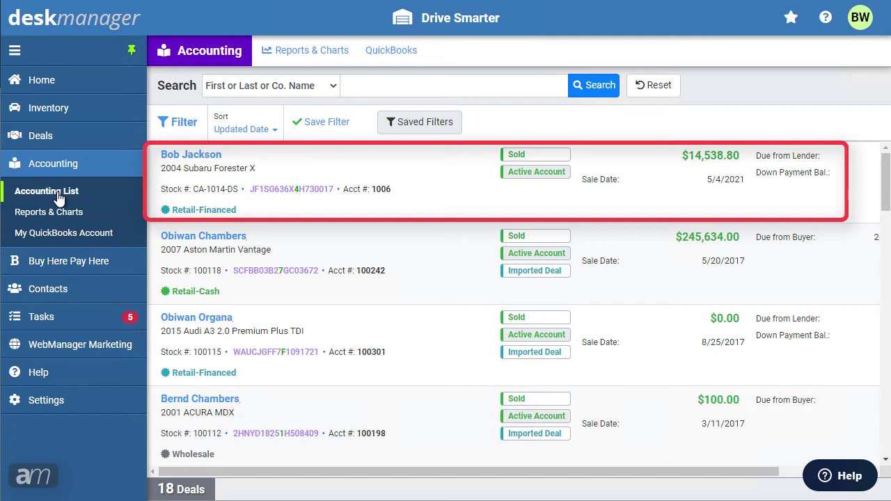
left_click(194, 160)
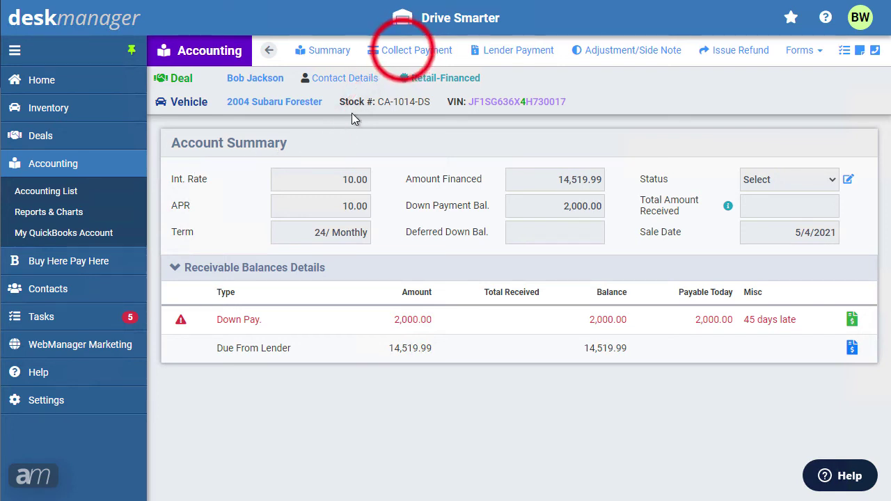
- Start a payment on the 2009 Honda Accord BHPH deal, copying the 175.36 due into Amount
left_click(401, 55)
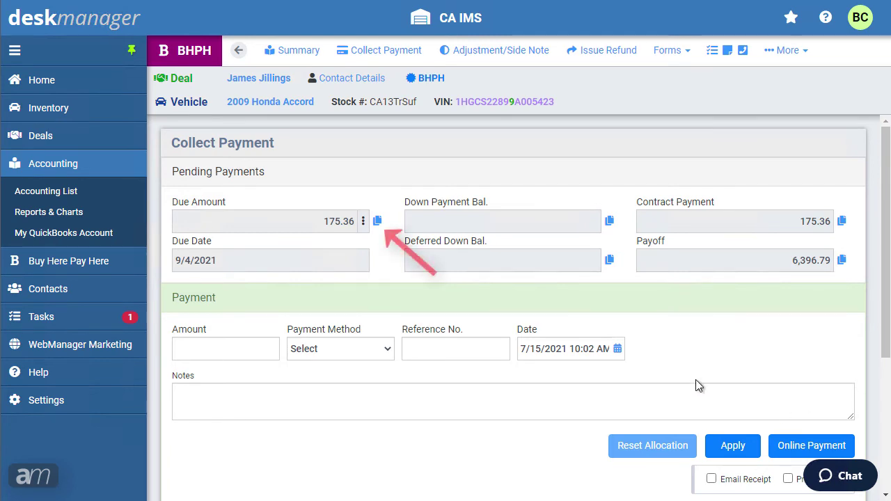
left_click(377, 221)
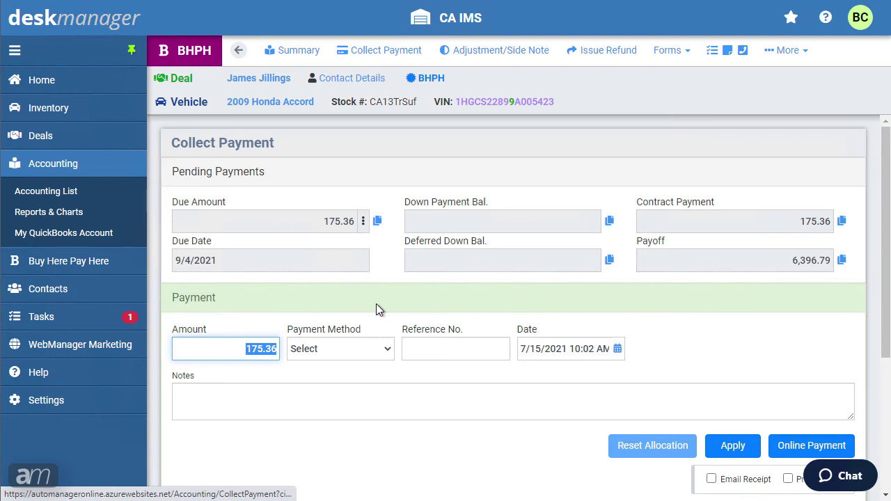
scroll(378, 306, "down", 1)
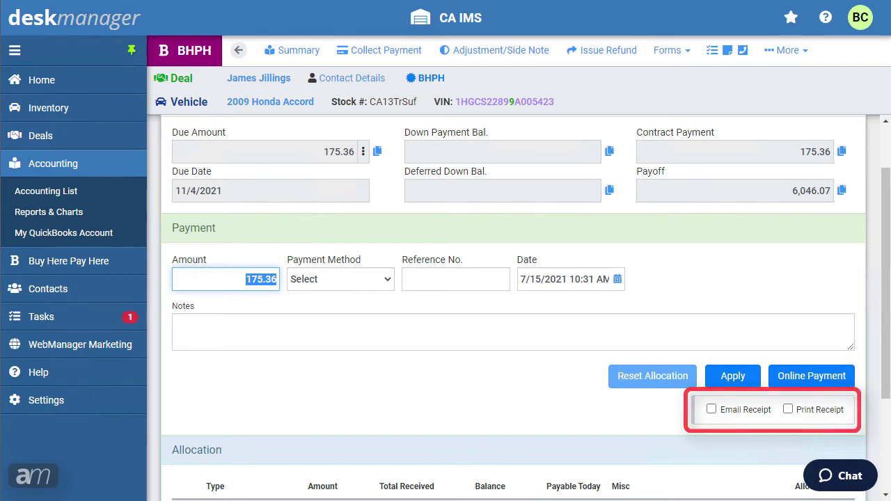
scroll(378, 307, "up", 1)
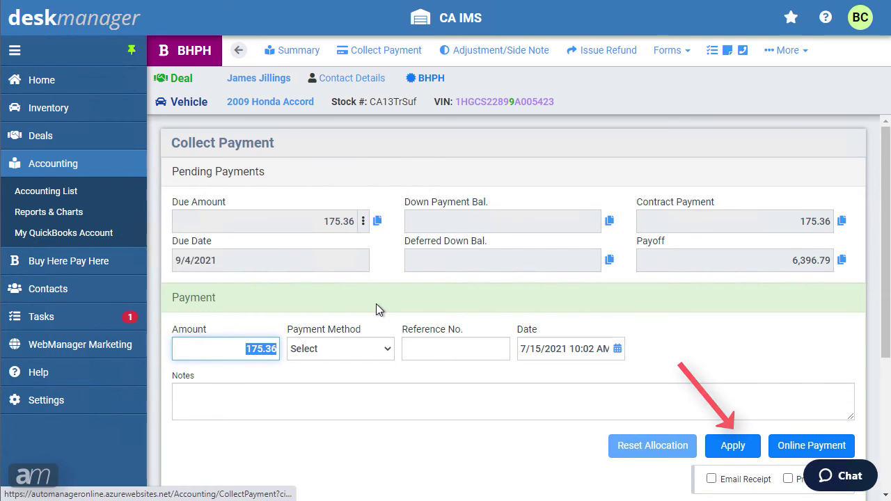
- Set the payment method to Online Payment with reference number 6546
left_click(378, 348)
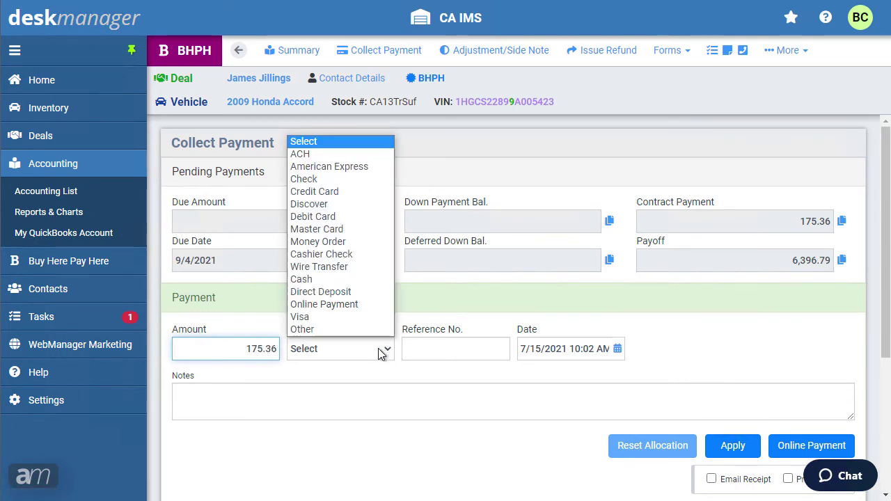
left_click(369, 305)
left_click(422, 351)
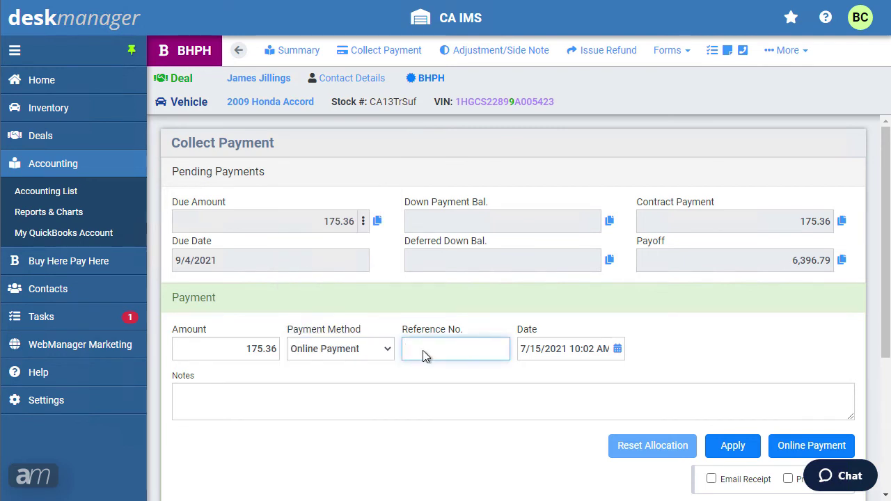
type("6546")
- Process the 175.36 Worldpay credit payment with a new card account, card not present
left_click(798, 453)
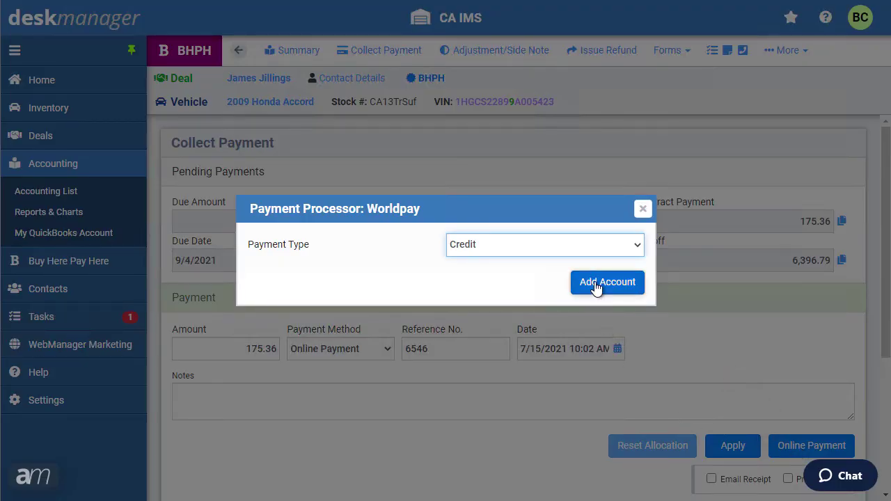
left_click(581, 246)
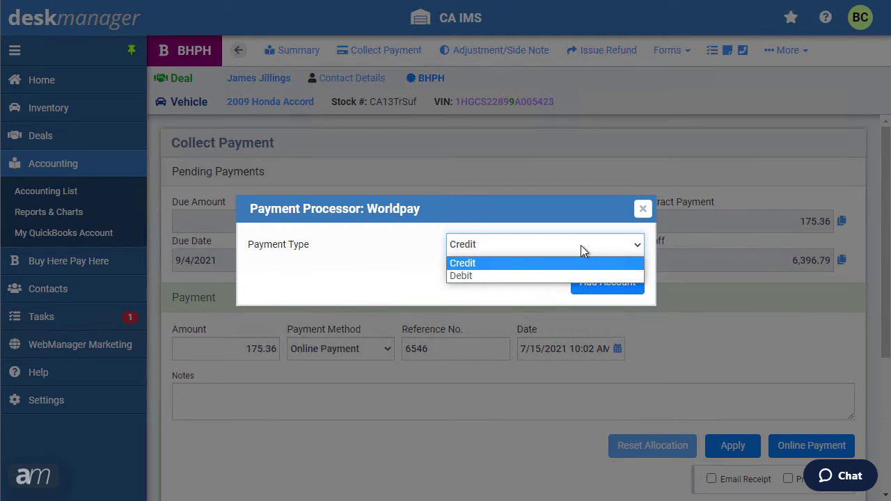
left_click(581, 245)
left_click(592, 295)
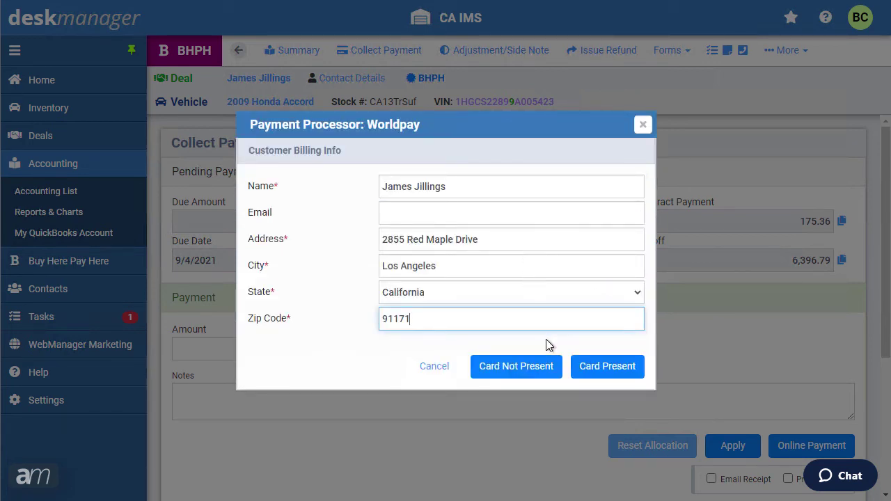
left_click(533, 372)
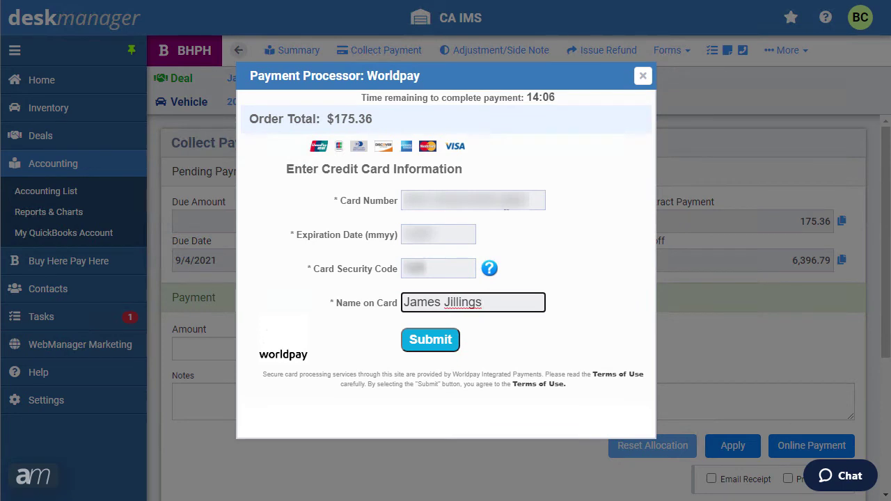
left_click(438, 346)
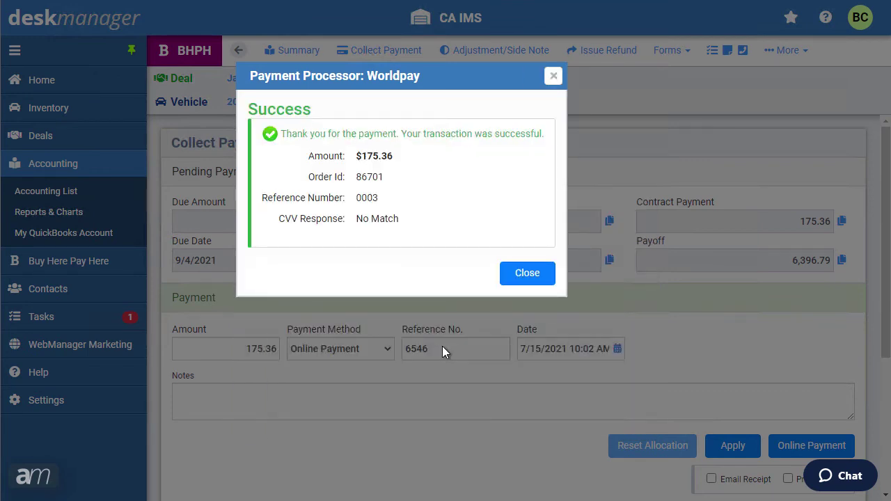
left_click(523, 277)
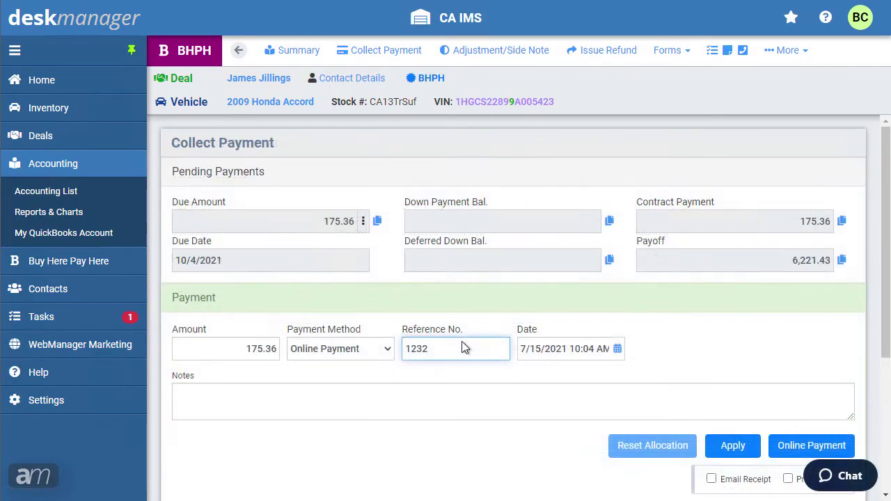
- Start another Worldpay online payment and continue with the saved M/C card
left_click(818, 446)
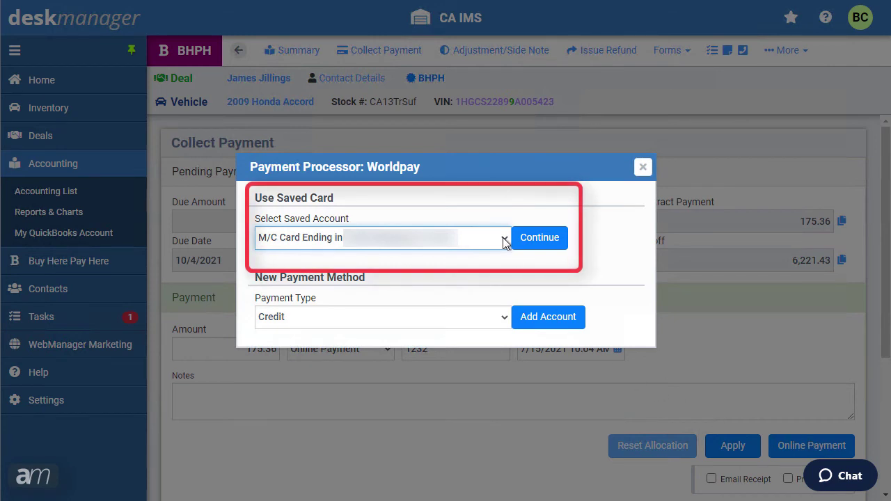
left_click(505, 240)
left_click(505, 240)
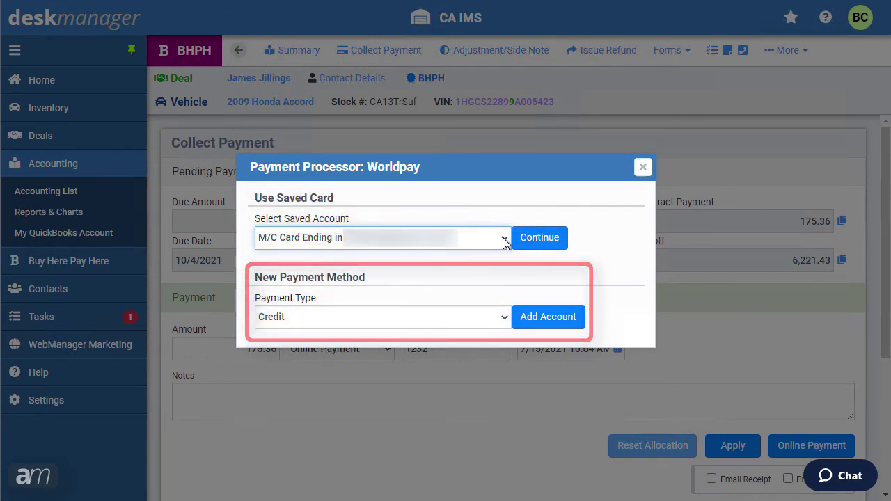
left_click(545, 241)
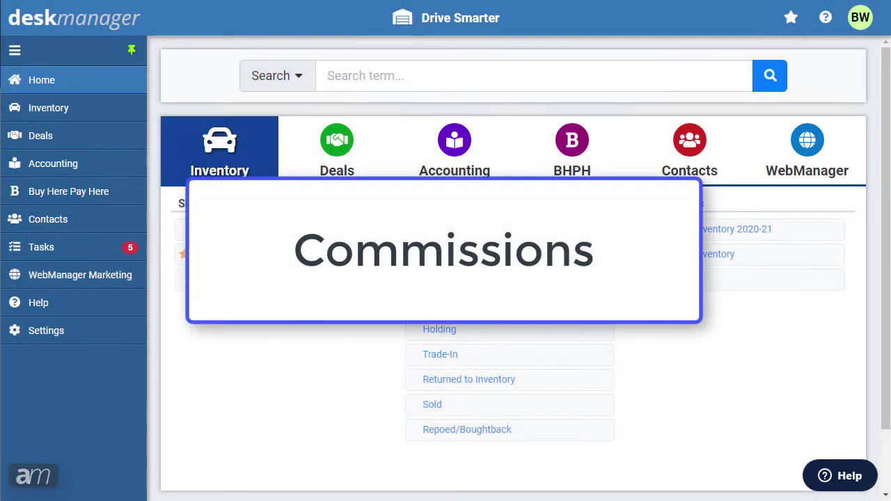
- Open the salesperson user's Commission tab under Settings > Users
left_click(75, 340)
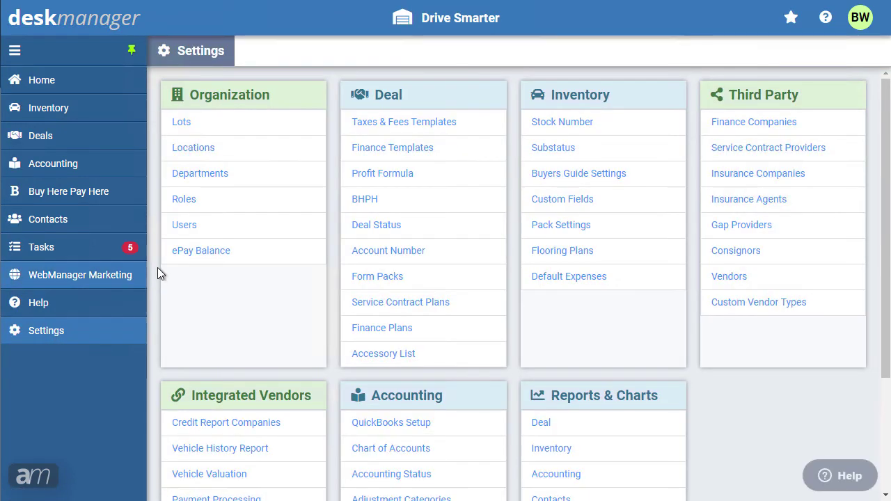
left_click(185, 225)
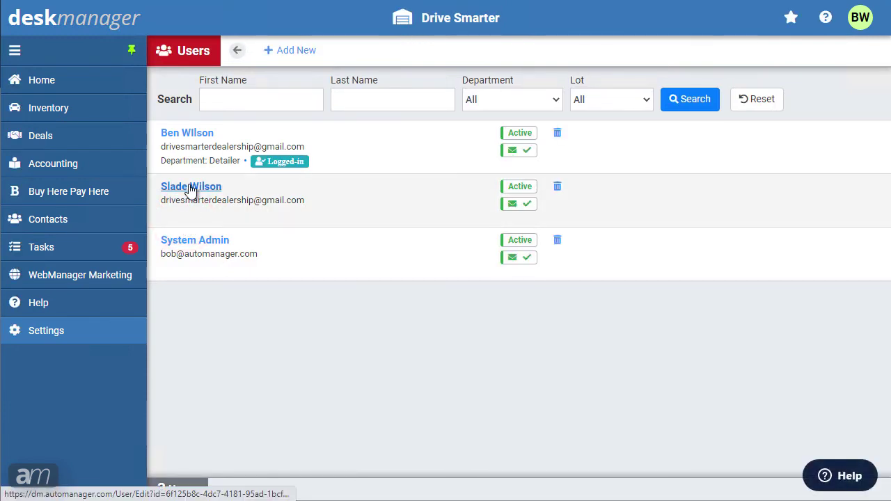
left_click(189, 189)
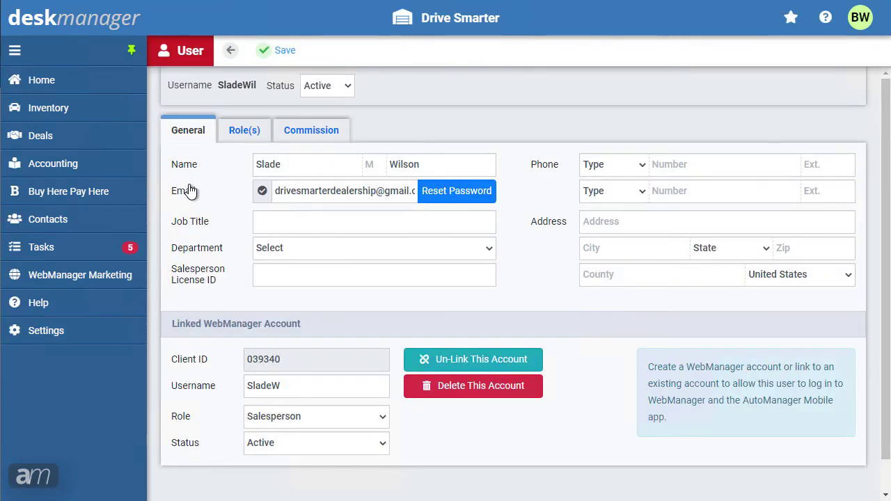
left_click(306, 135)
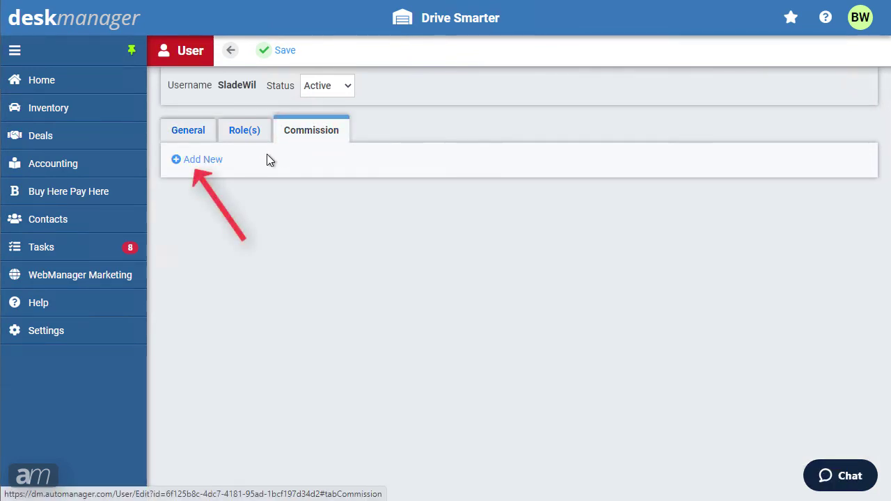
- Add two commission rows with roles Rep and F&I
left_click(204, 162)
left_click(233, 184)
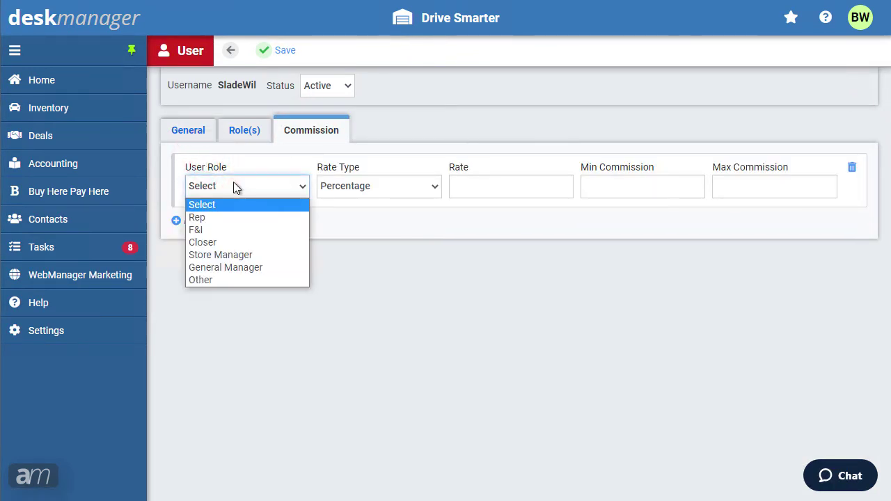
left_click(234, 218)
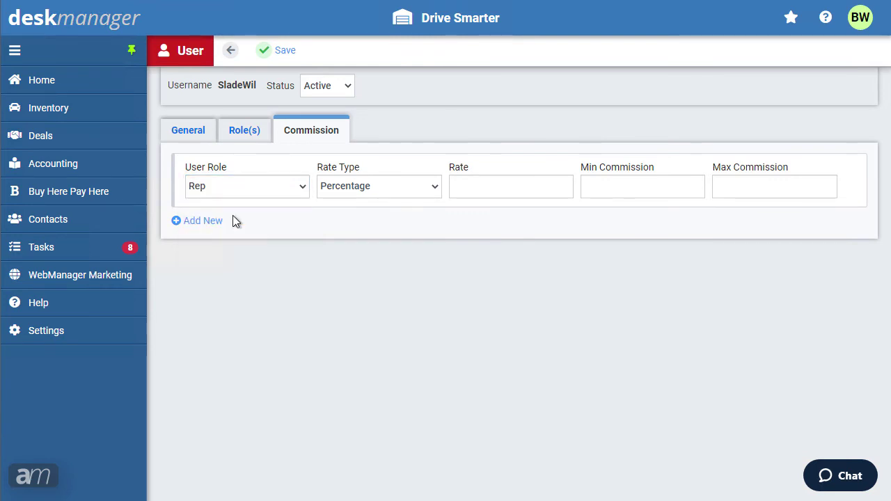
left_click(214, 227)
left_click(233, 248)
left_click(237, 292)
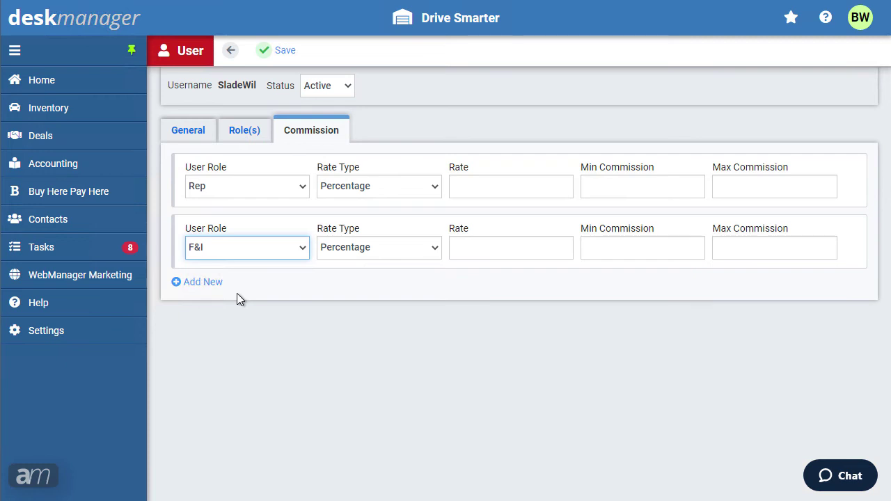
- Set the Rep commission to 15 percent with a 100 minimum and 500 maximum
left_click(412, 186)
key("Down")
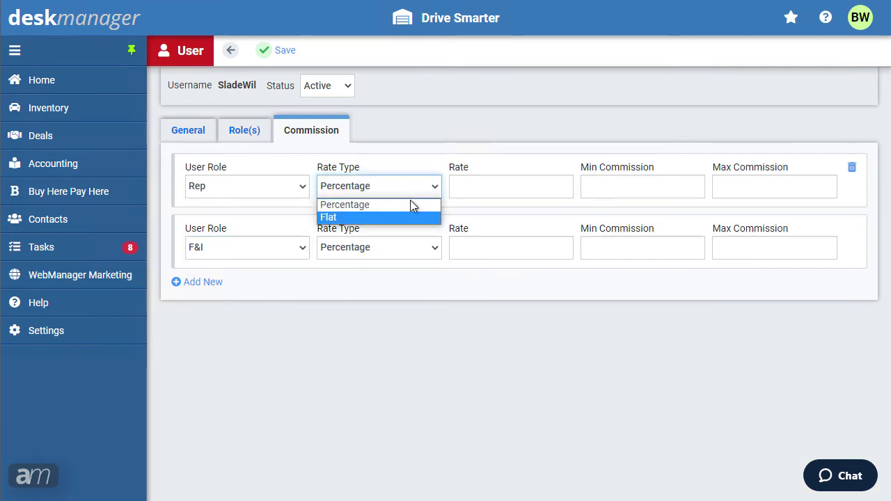
left_click(411, 206)
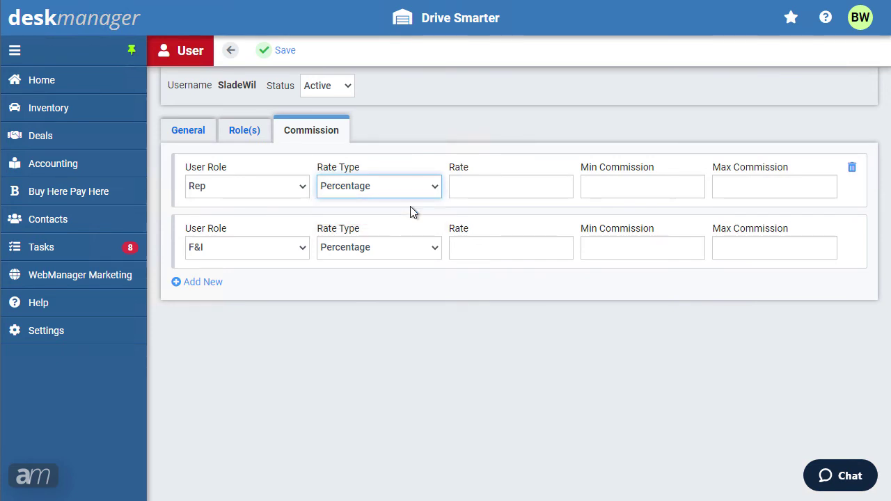
left_click(470, 186)
type("15")
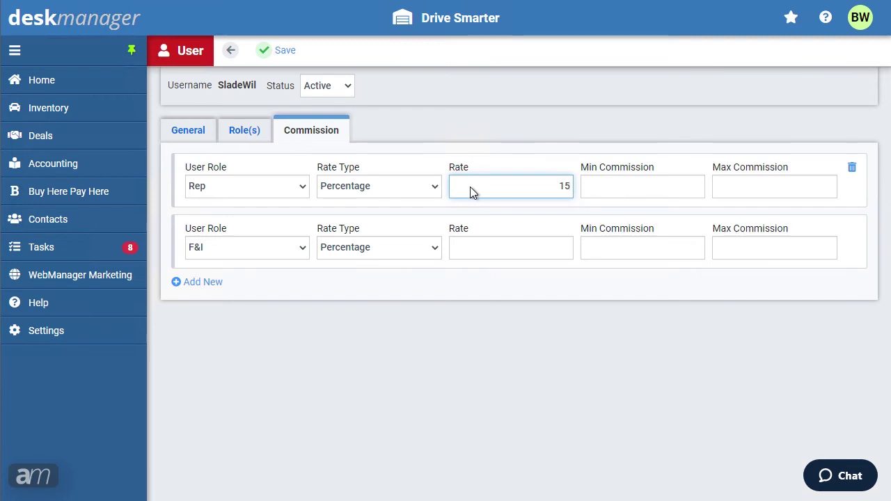
key("Tab")
type("100")
key("Tab")
type("500")
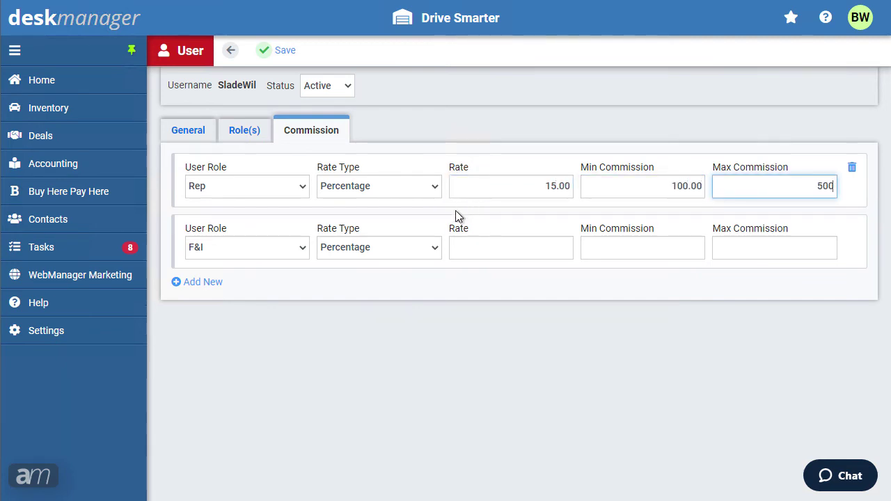
- Make the F&I commission a flat 150
left_click(393, 247)
left_click(391, 279)
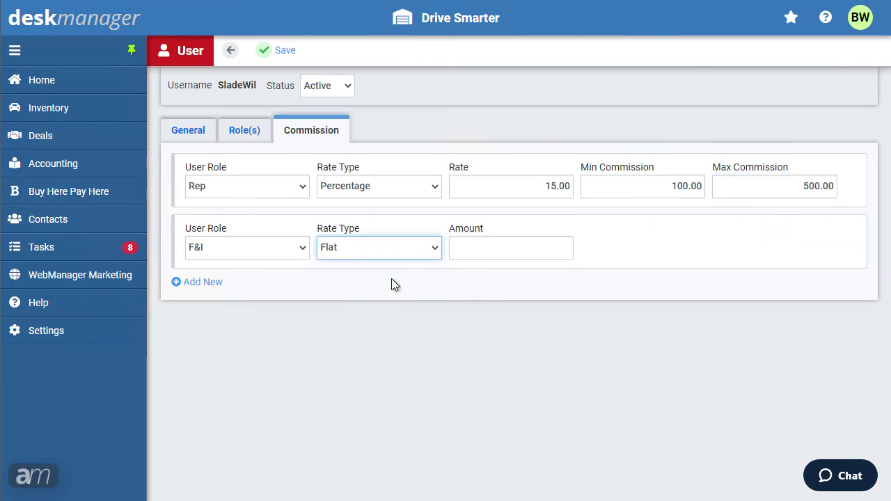
left_click(495, 252)
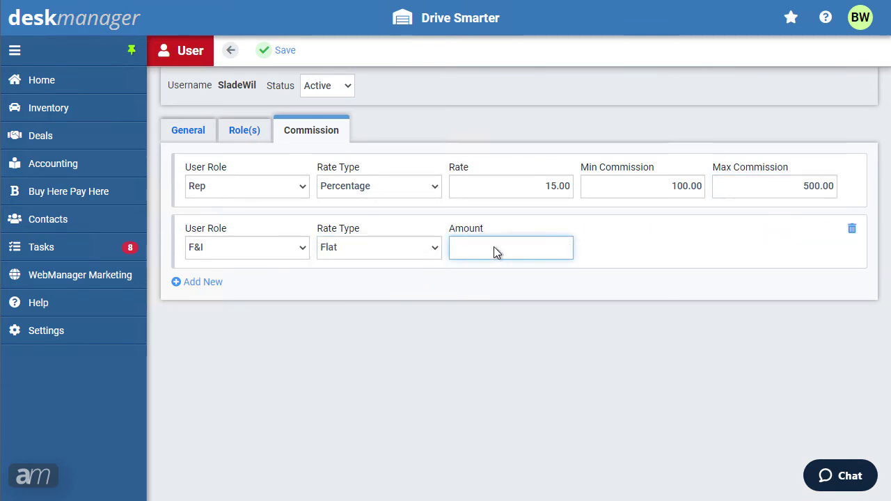
type("150")
- Save the user's commissions, then trim the Civic deal to one 5% Rep commission of 100
left_click(285, 54)
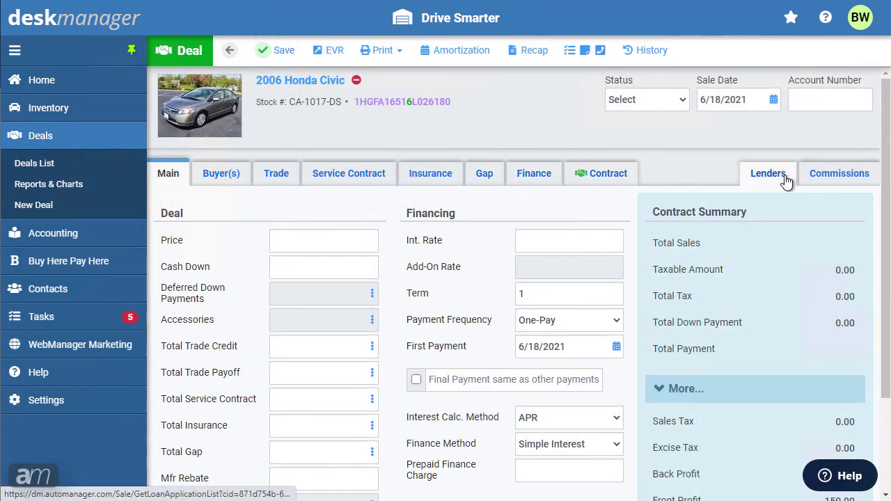
left_click(837, 178)
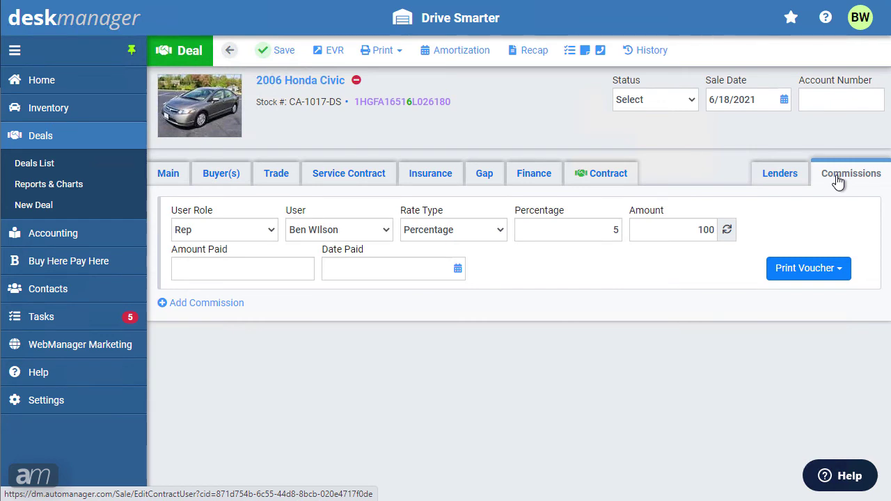
left_click(181, 305)
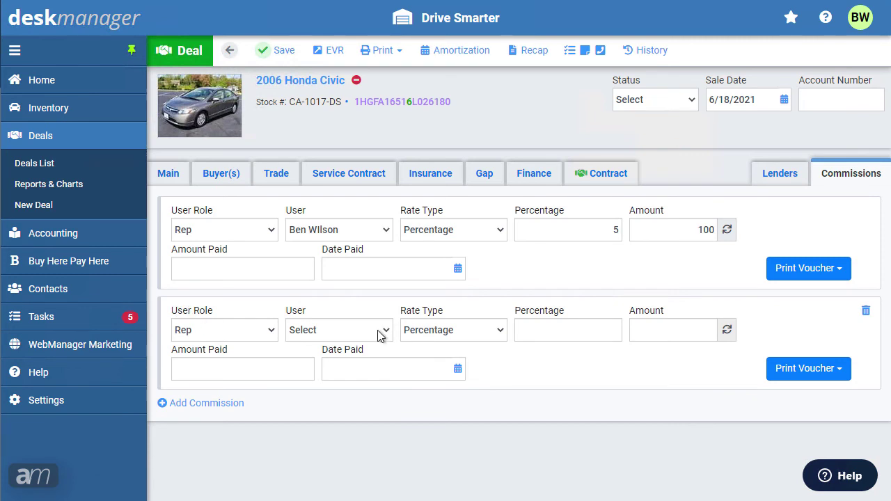
left_click(867, 312)
left_click(514, 67)
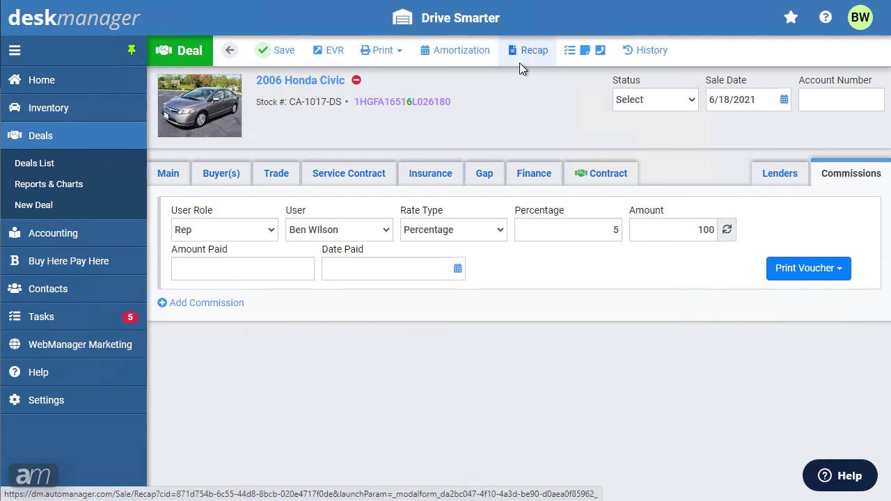
left_click(797, 268)
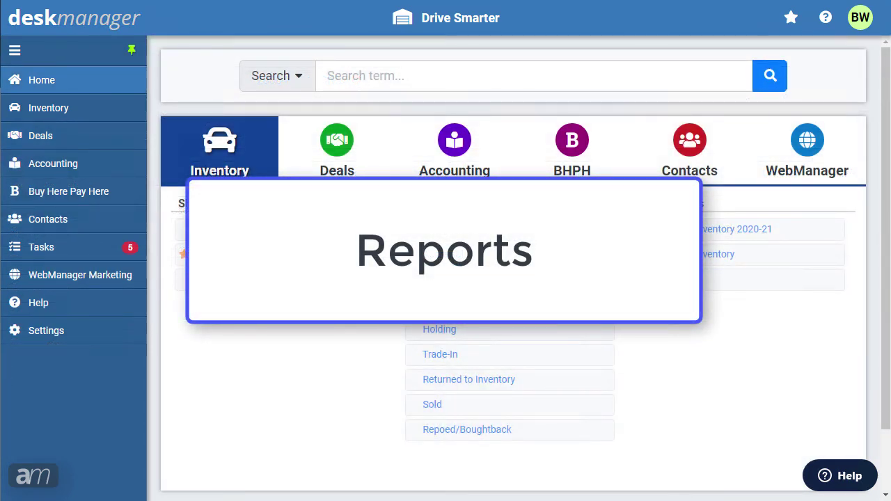
- Go to Settings and open Inventory under Reports & Charts
left_click(55, 335)
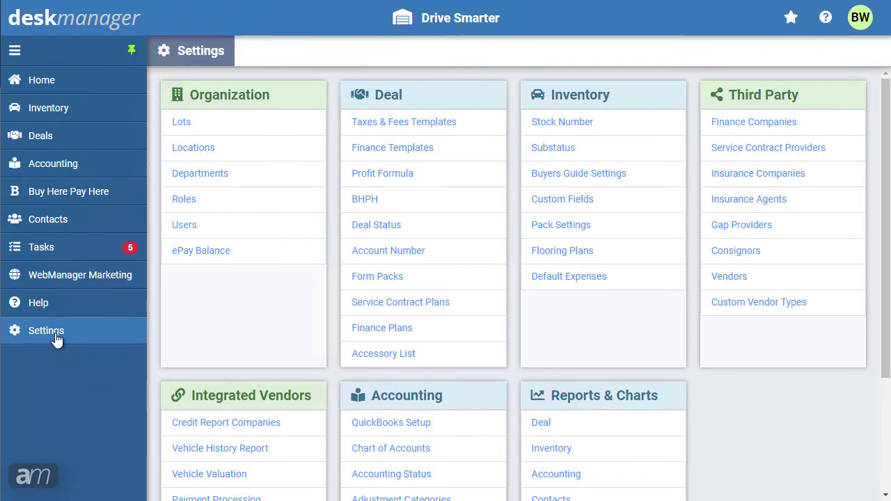
left_click_drag(885, 234, 889, 318)
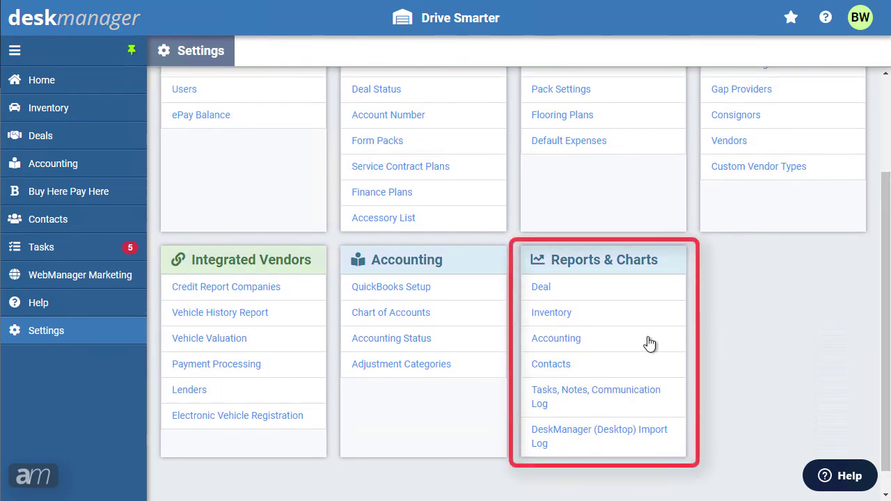
left_click(558, 317)
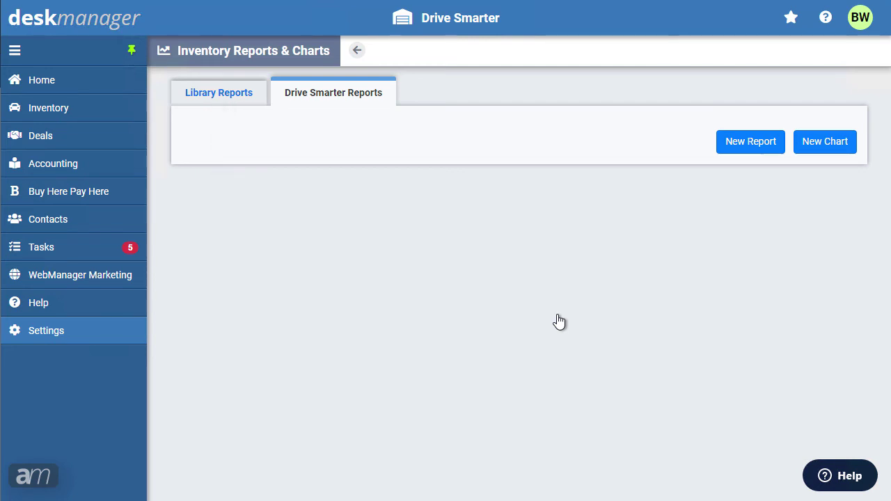
- Add the library's Available Inventory Report to Drive Smarter Reports with Company scope
left_click(252, 103)
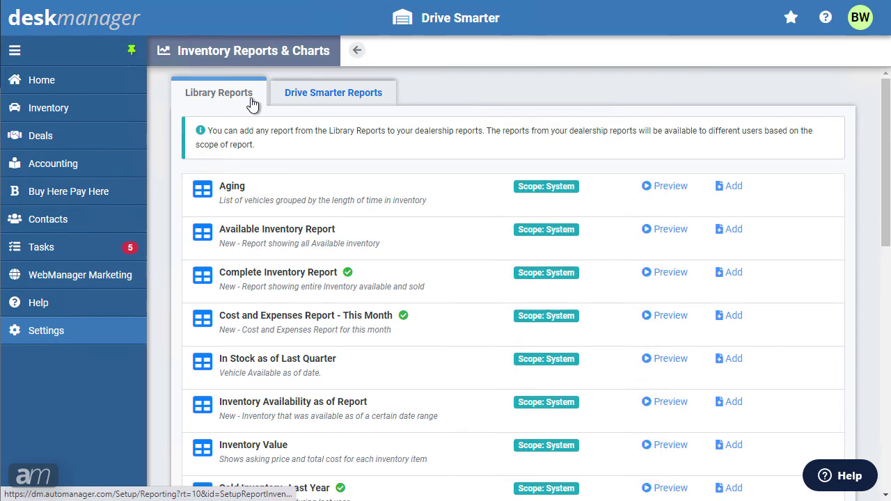
left_click(669, 231)
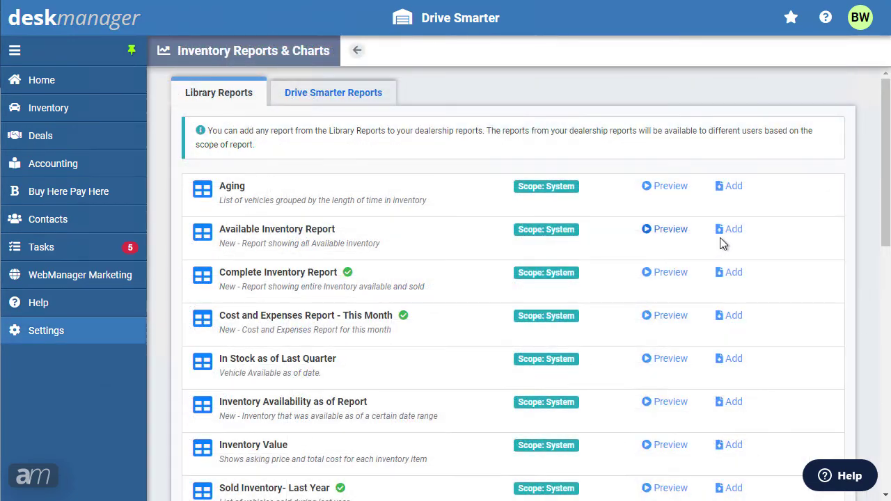
left_click(735, 230)
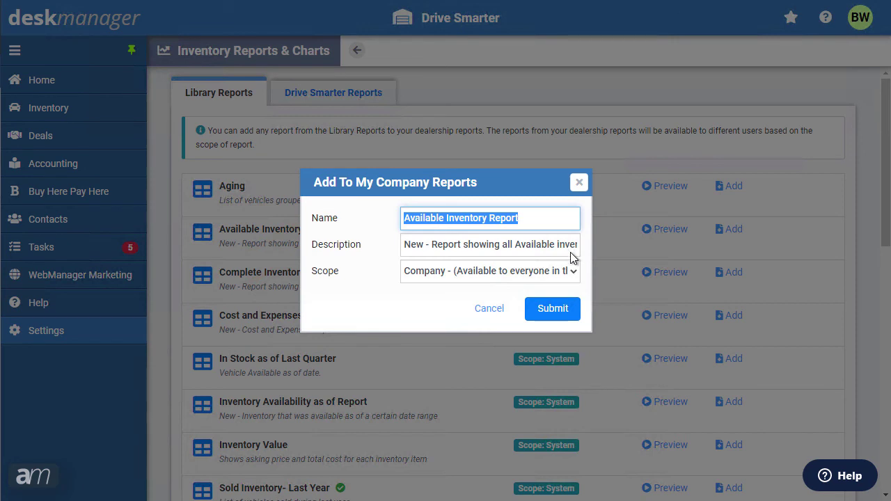
left_click(573, 273)
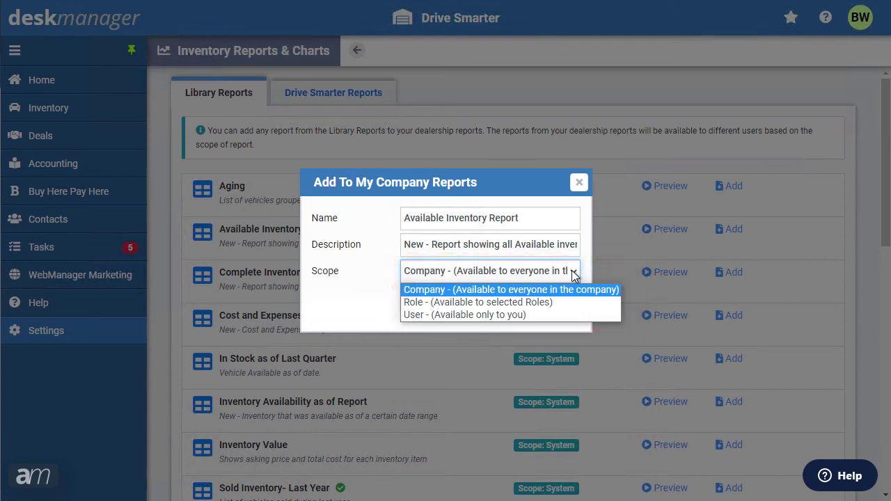
left_click(574, 272)
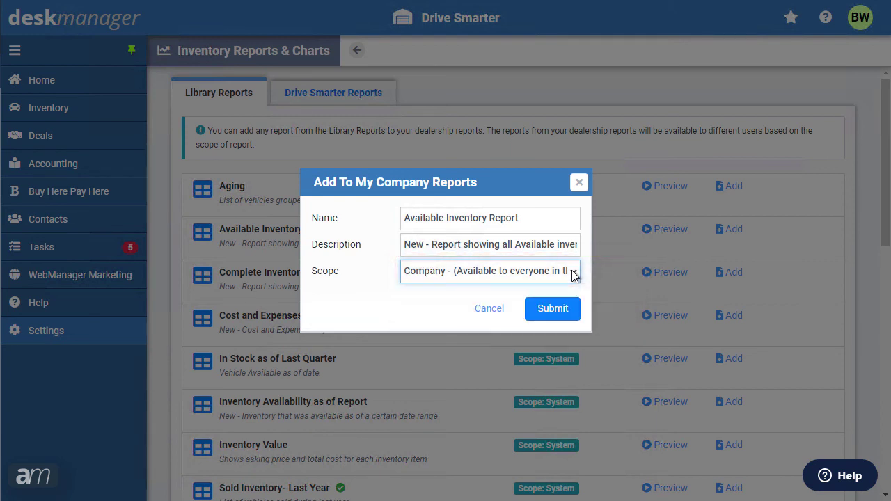
left_click(561, 310)
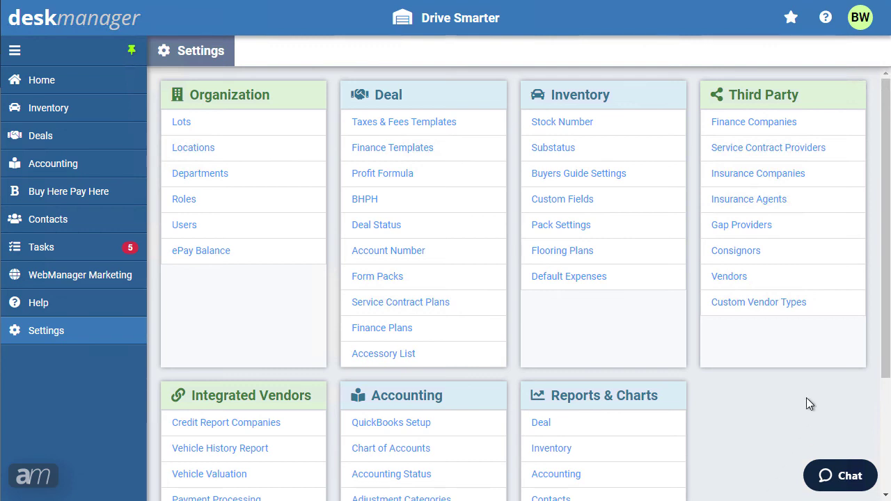
- Run the Available Inventory Report, check its export formats, and expand its description panel
left_click_drag(888, 345, 881, 442)
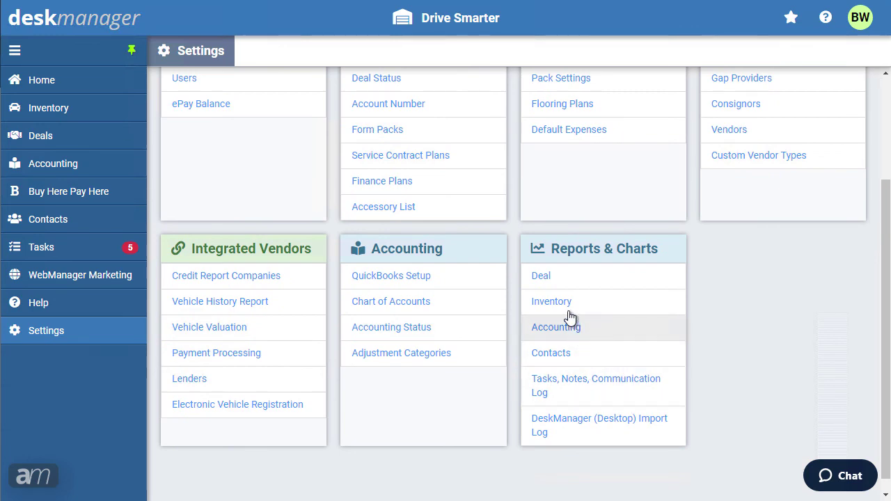
left_click(565, 305)
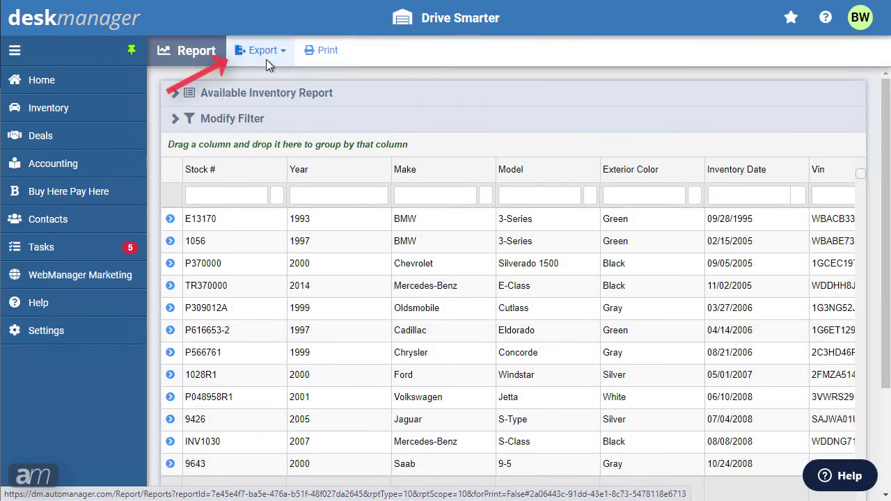
left_click(266, 58)
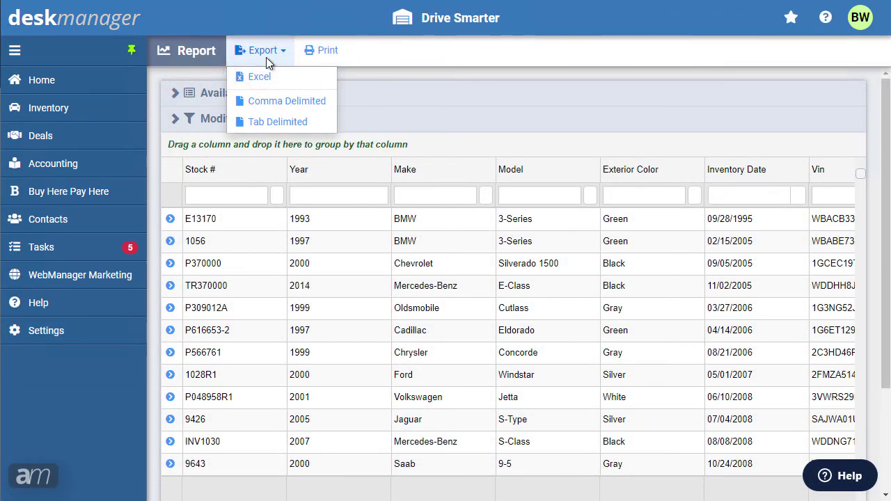
left_click(266, 59)
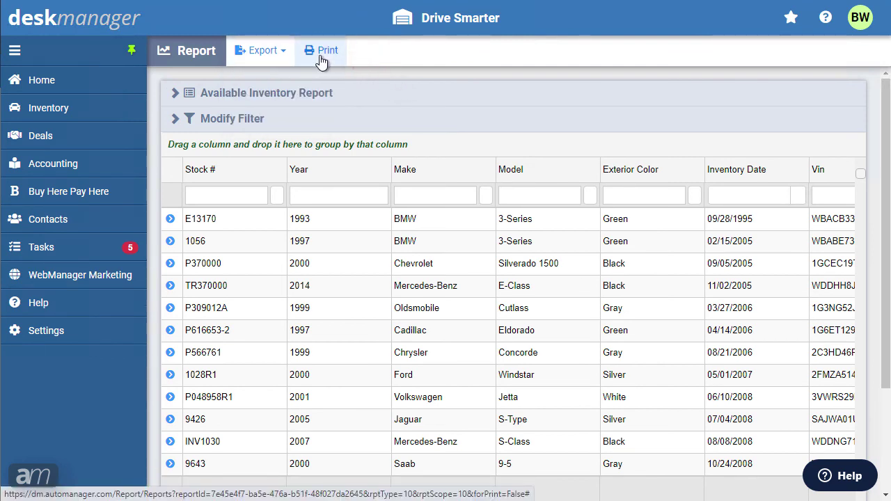
left_click(299, 97)
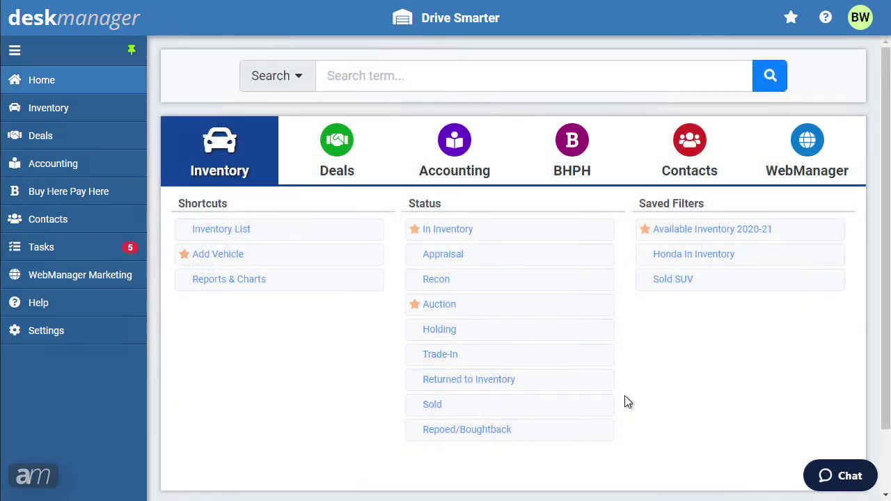
- From Settings, open the Inventory reports list under Reports & Charts
left_click(114, 333)
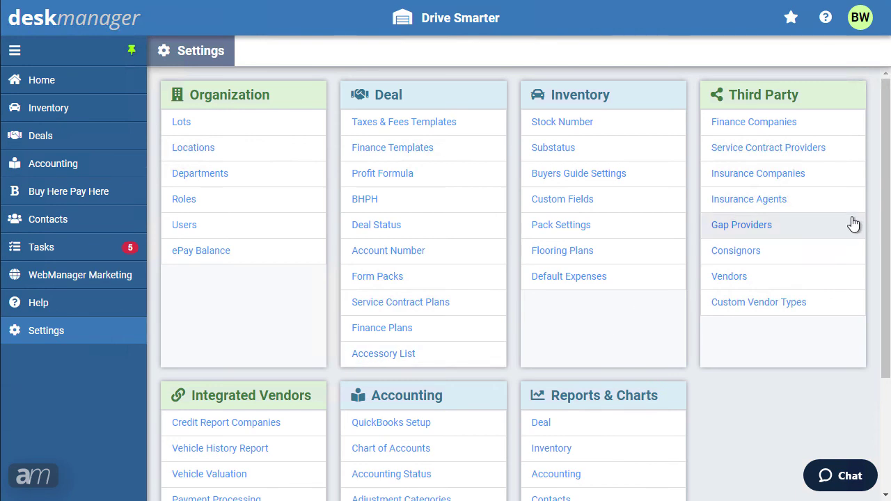
scroll(881, 259, "down", 2)
scroll(880, 259, "down", 2)
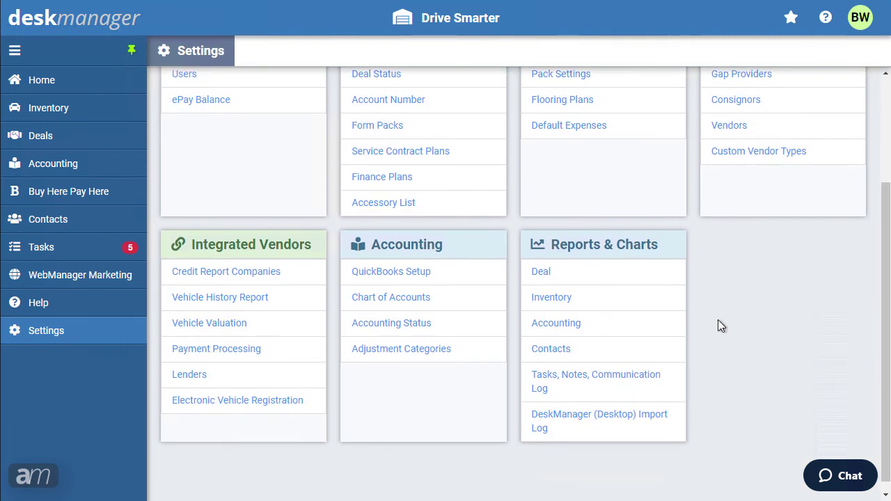
left_click(557, 305)
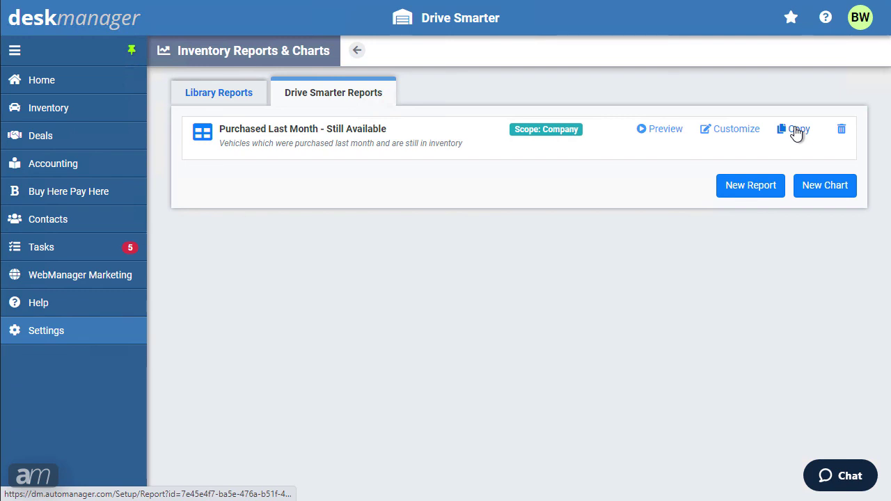
- Copy the report, name it 'Purchased Last Month - Still Available', and describe it as last month's purchases still in inventory
left_click(795, 132)
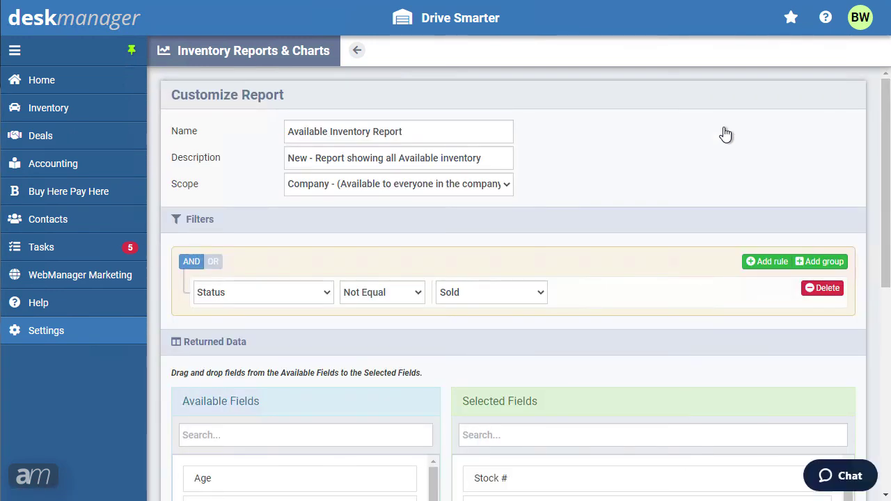
triple_click(498, 136)
type("Purchased Last Month - Still Available")
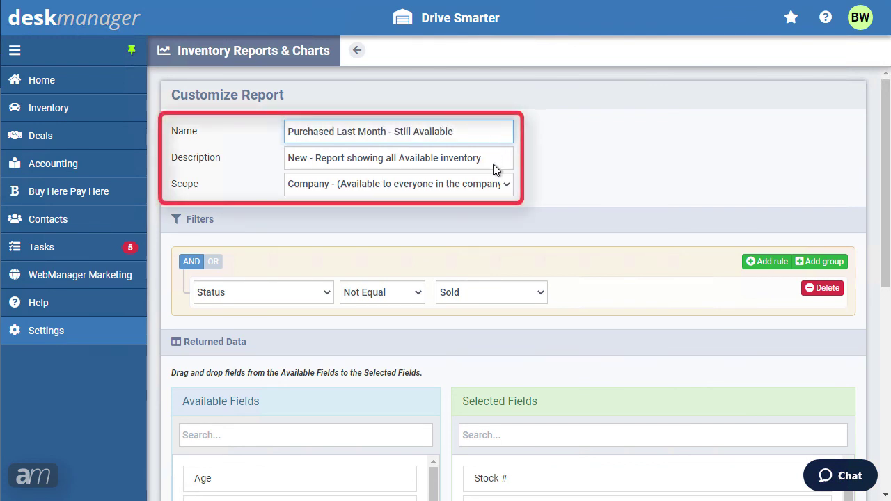
left_click(494, 168)
triple_click(493, 164)
type("Report showing all vehicles that were purchased last month and are still in inventory")
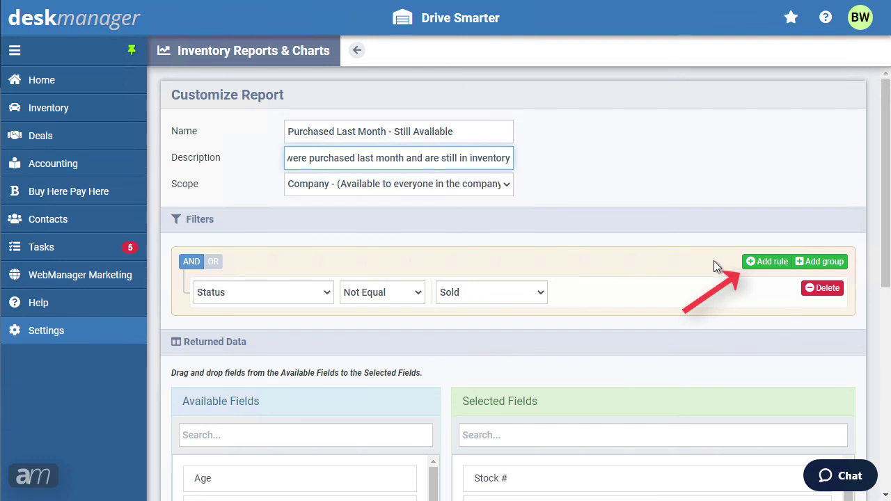
- Add an Inventory Date filter rule between 04/01/2021 and 04/30/2021
left_click(769, 262)
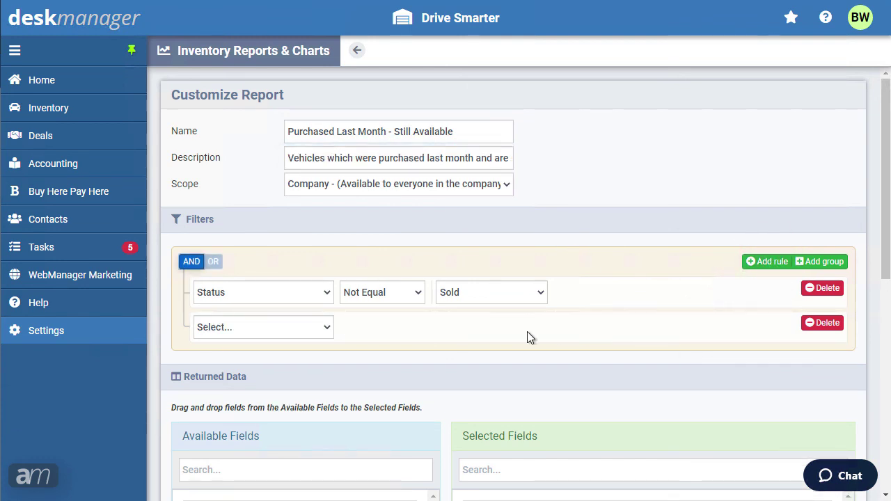
left_click(326, 327)
scroll(327, 138, "down", 2)
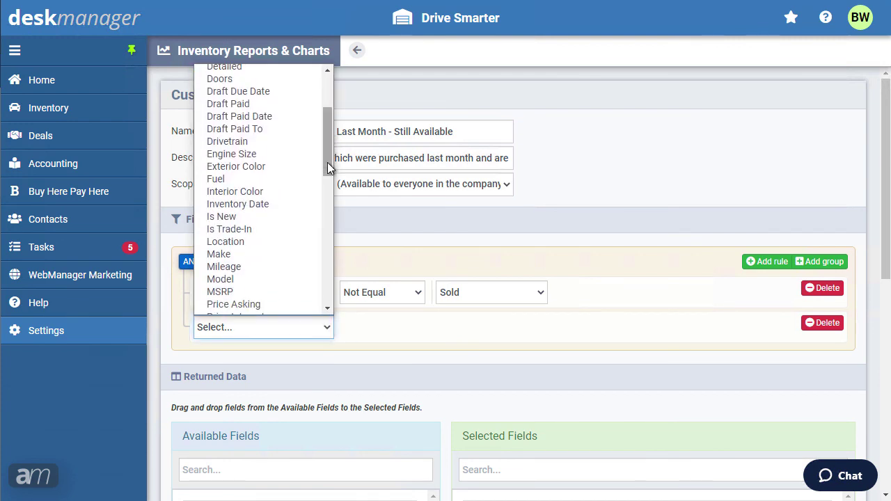
left_click(280, 205)
left_click(365, 324)
left_click(365, 269)
left_click(469, 327)
type("04/01/2021")
left_click(490, 367)
type("04/30/2021")
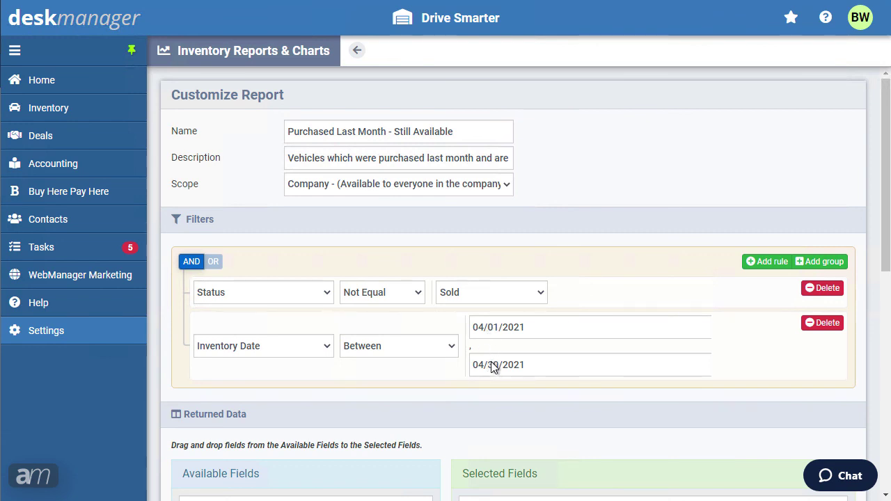
- Change the Inventory Date rule to Dynamic Date Range Last Month, keeping rules combined with AND
left_click(454, 348)
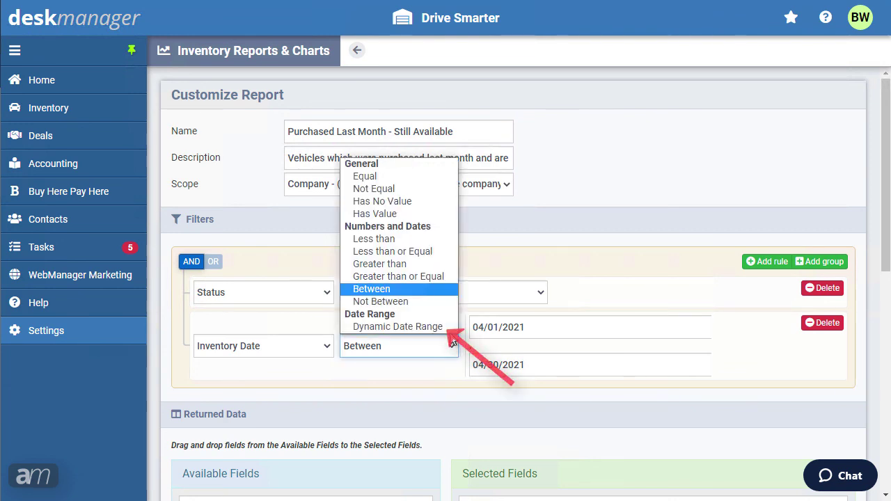
left_click(447, 327)
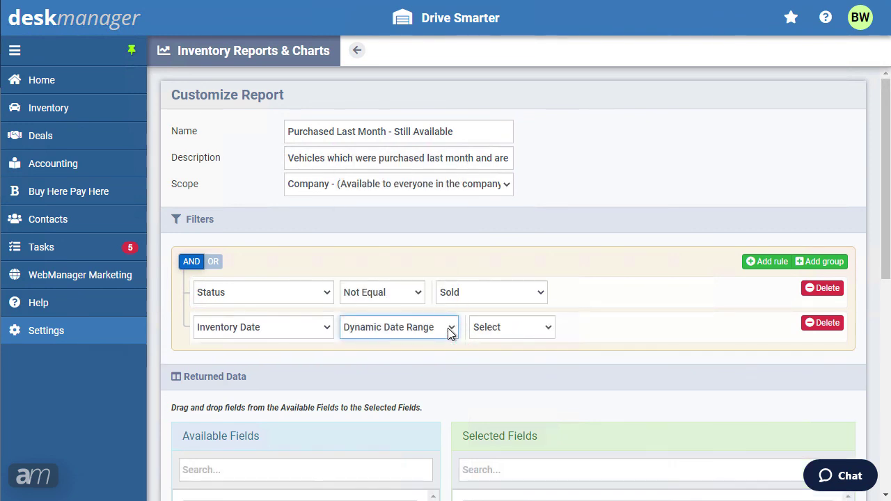
left_click(484, 328)
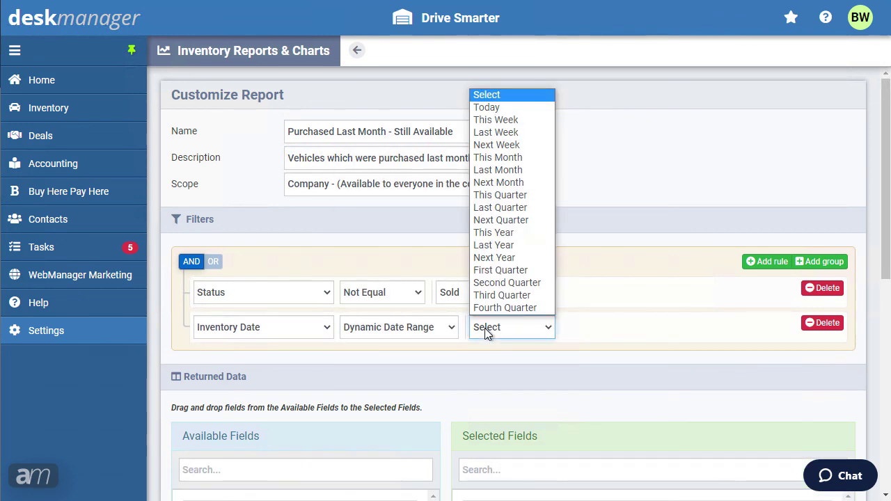
left_click(504, 171)
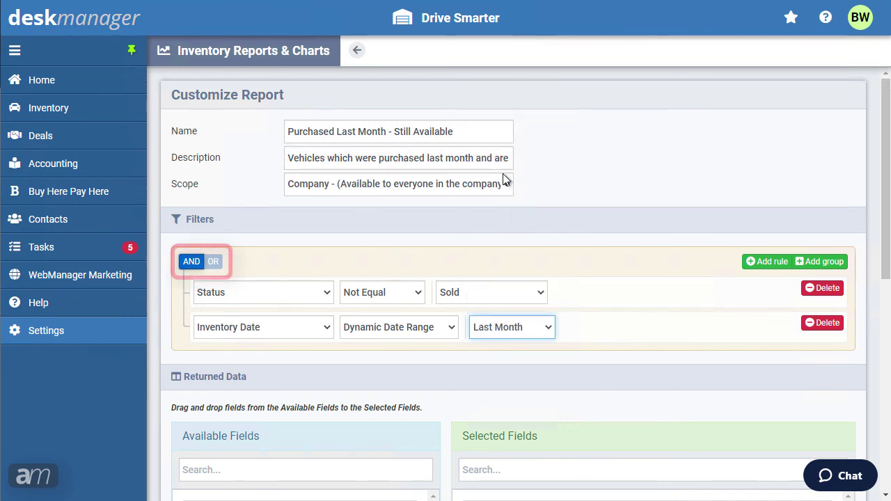
left_click(414, 251)
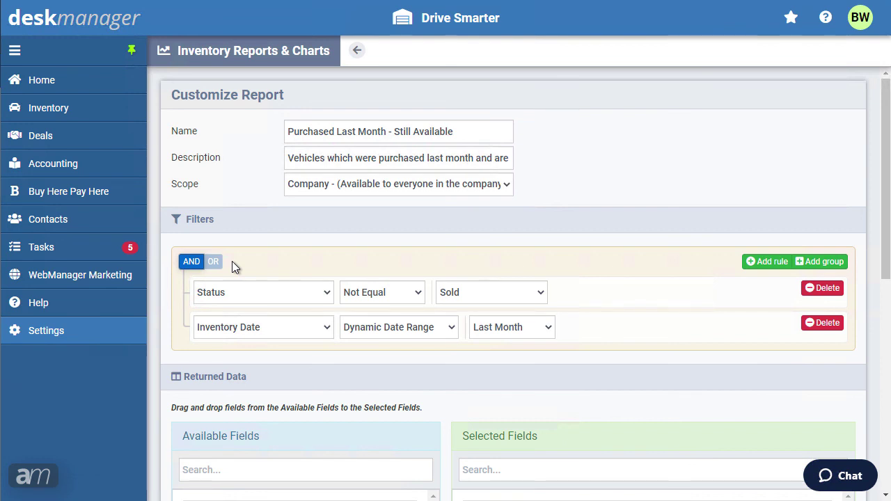
left_click(214, 263)
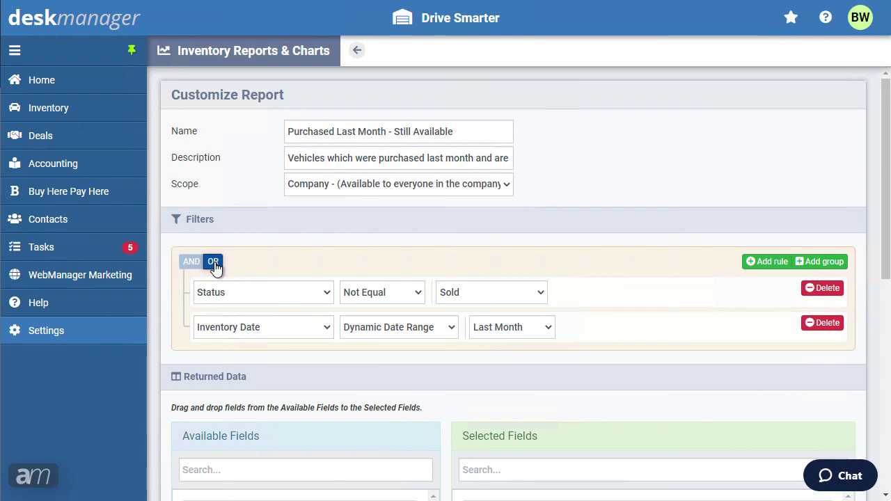
left_click(201, 267)
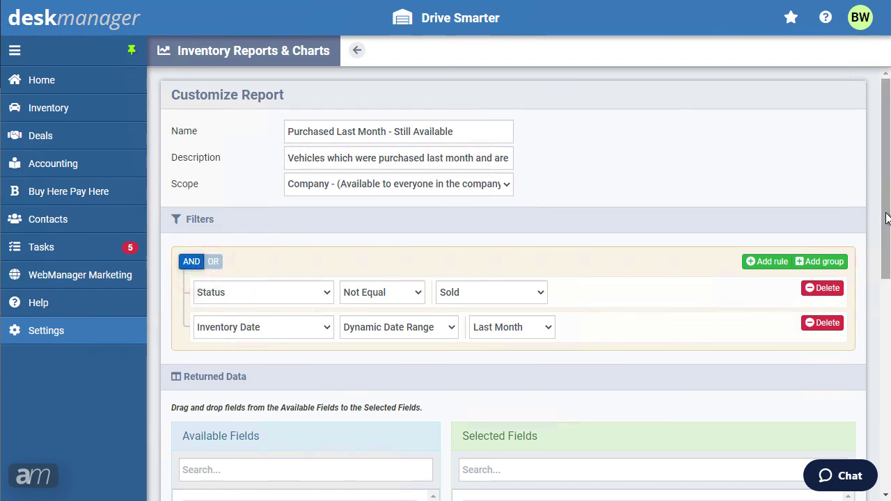
- Reorder the report columns so Year follows Model and Vin follows Year
left_click_drag(886, 218, 886, 355)
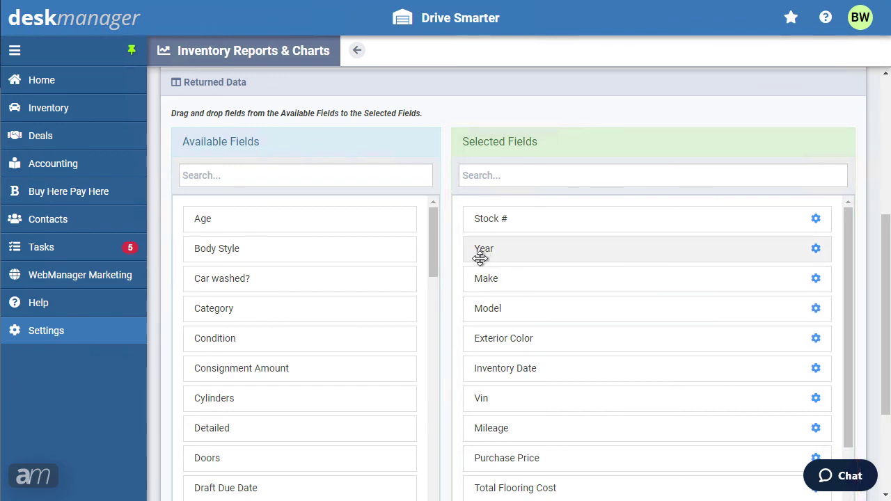
left_click_drag(480, 267, 487, 316)
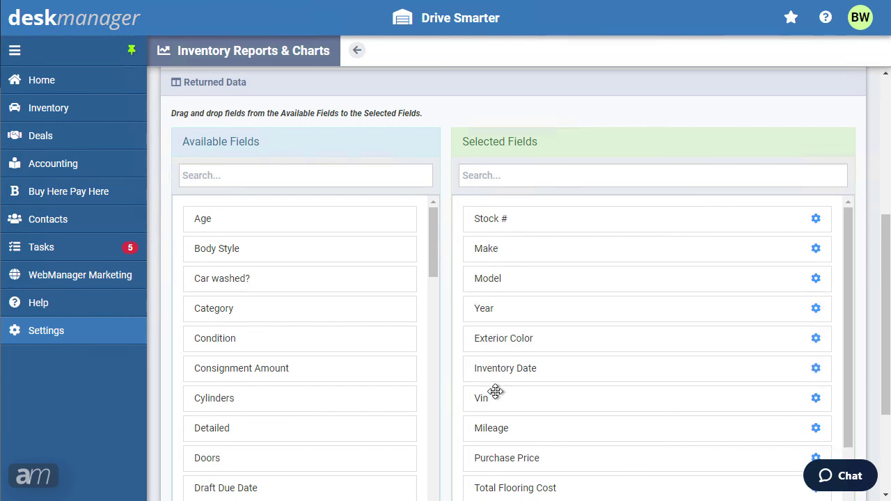
left_click_drag(497, 394, 494, 334)
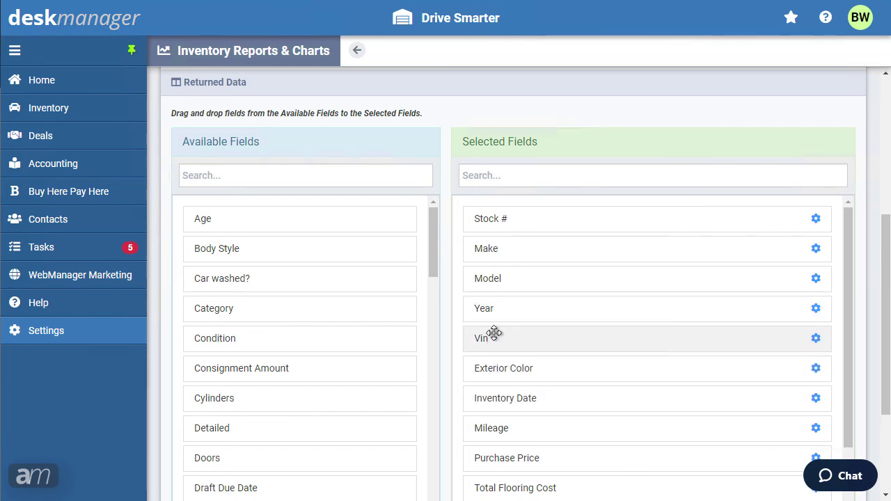
- Add Purchase Vendor to the selected fields, placed after Mileage
left_click(294, 181)
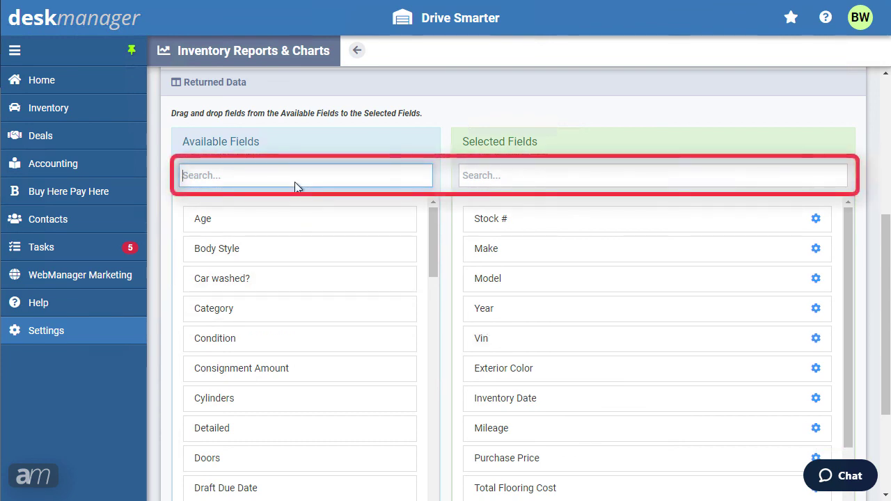
type("Purchase")
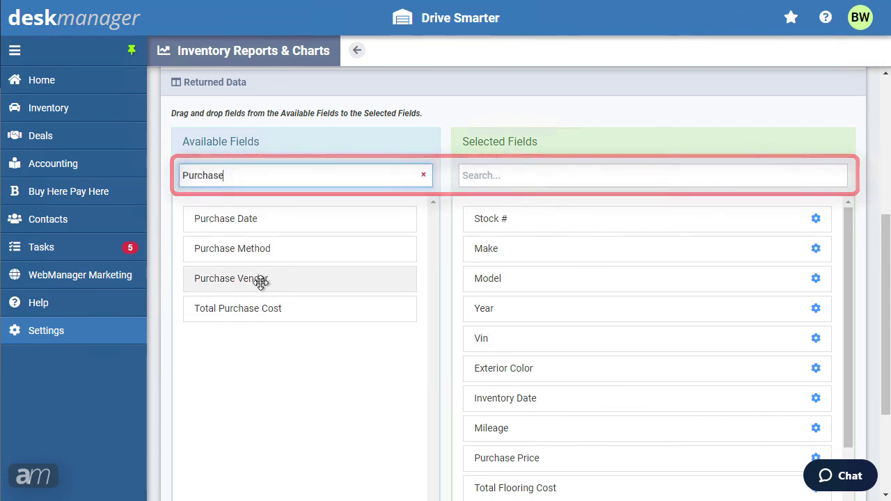
left_click_drag(260, 280, 517, 459)
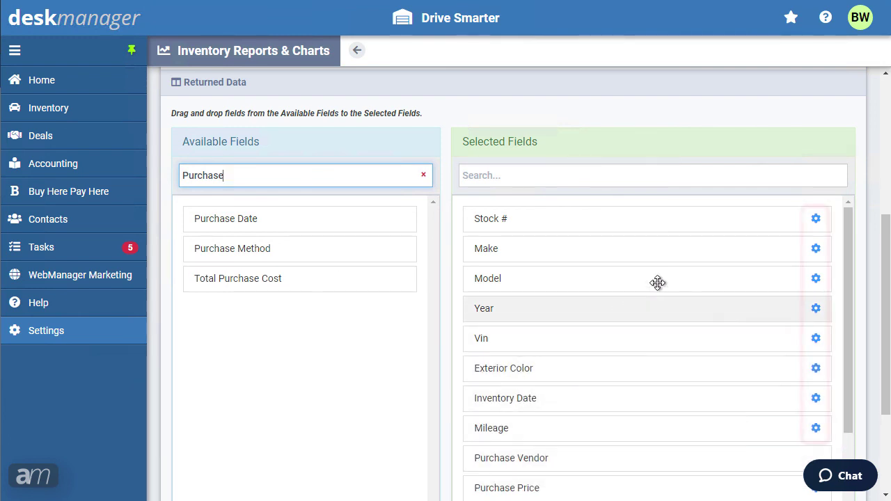
left_click(816, 250)
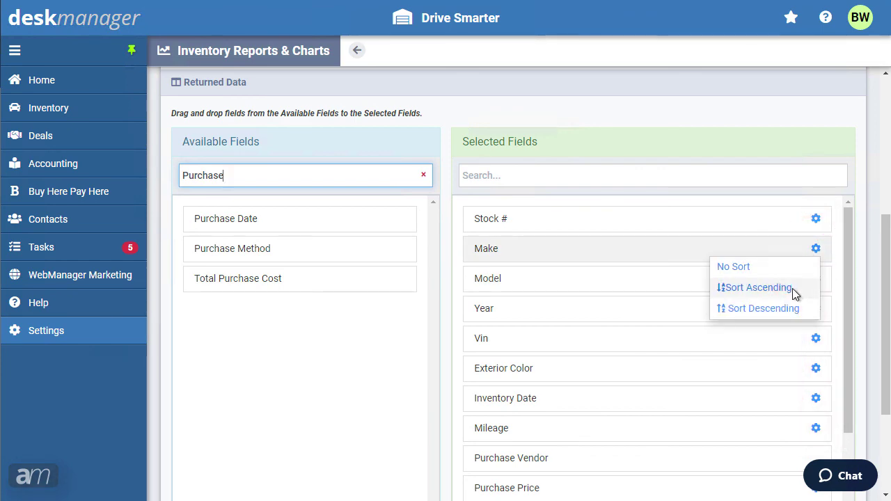